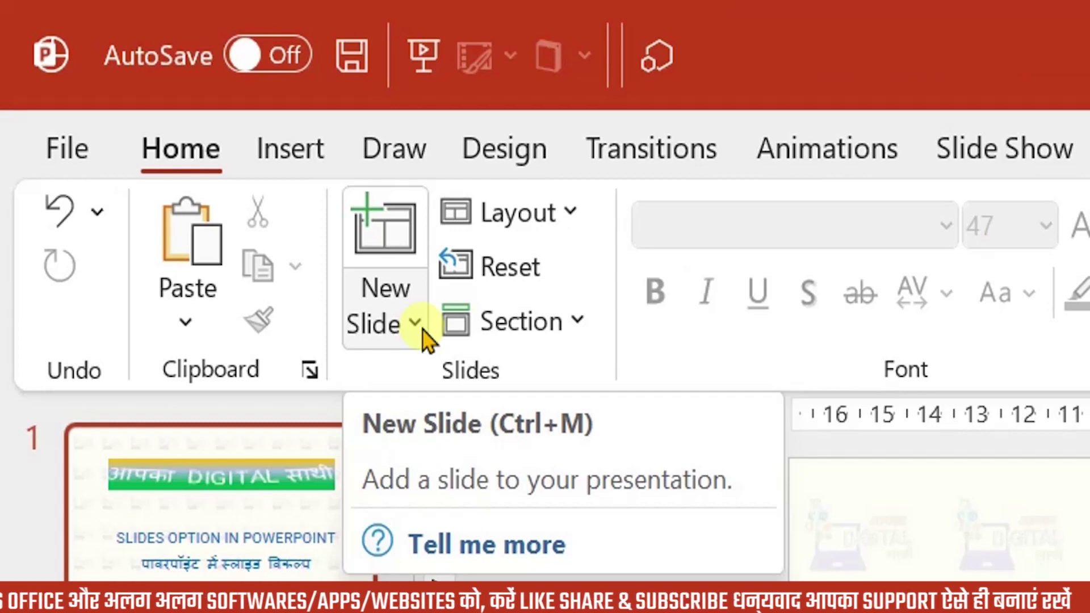
# Add two new Title and Content slides after the banner title slide
pyautogui.click(423, 331)
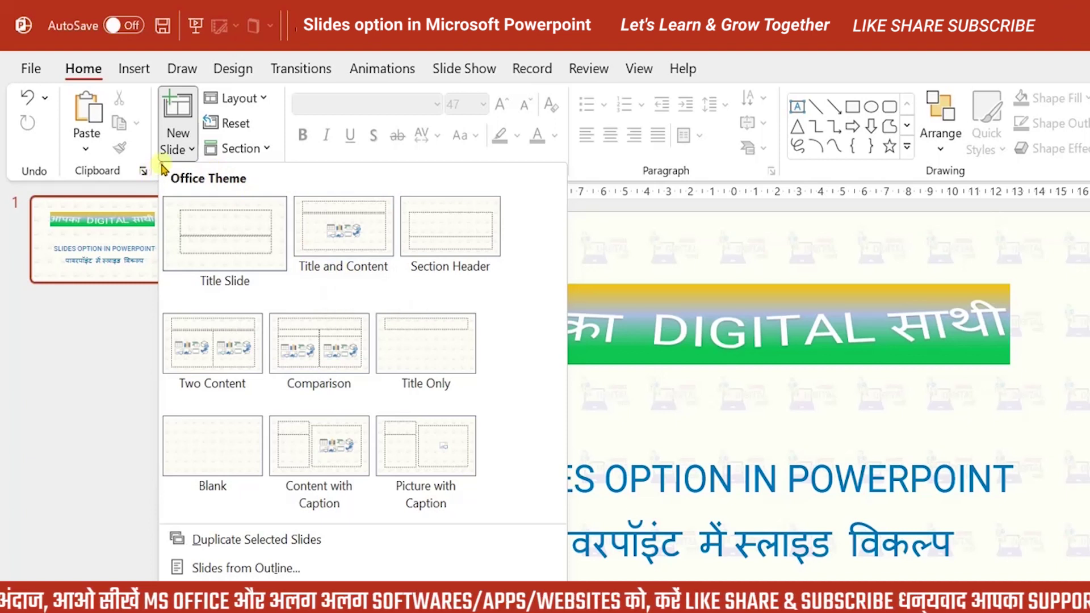
pyautogui.click(607, 405)
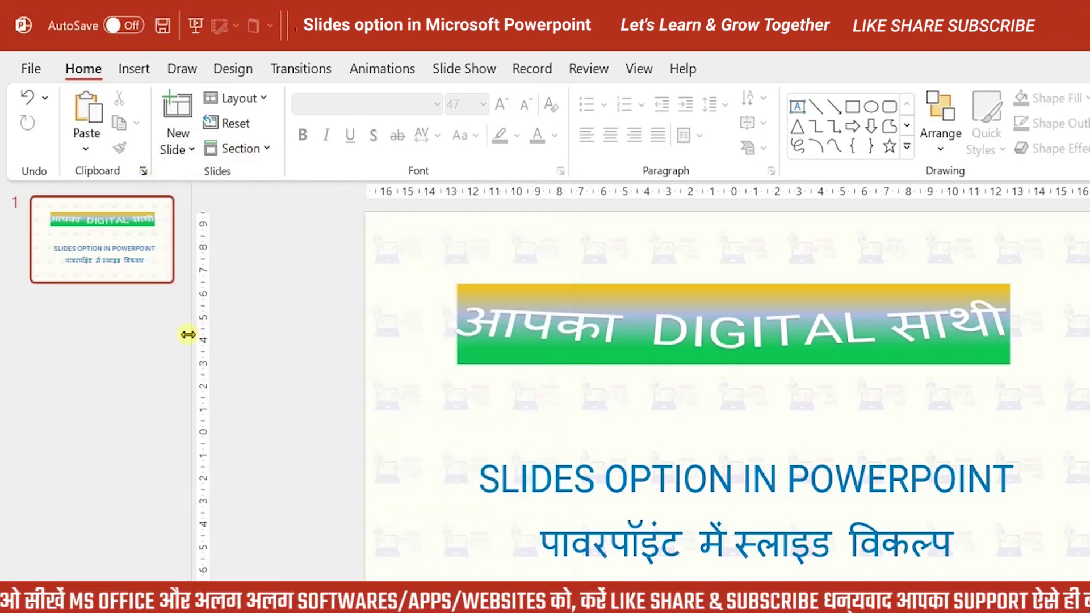
pyautogui.hotkey('ctrl', 'm')
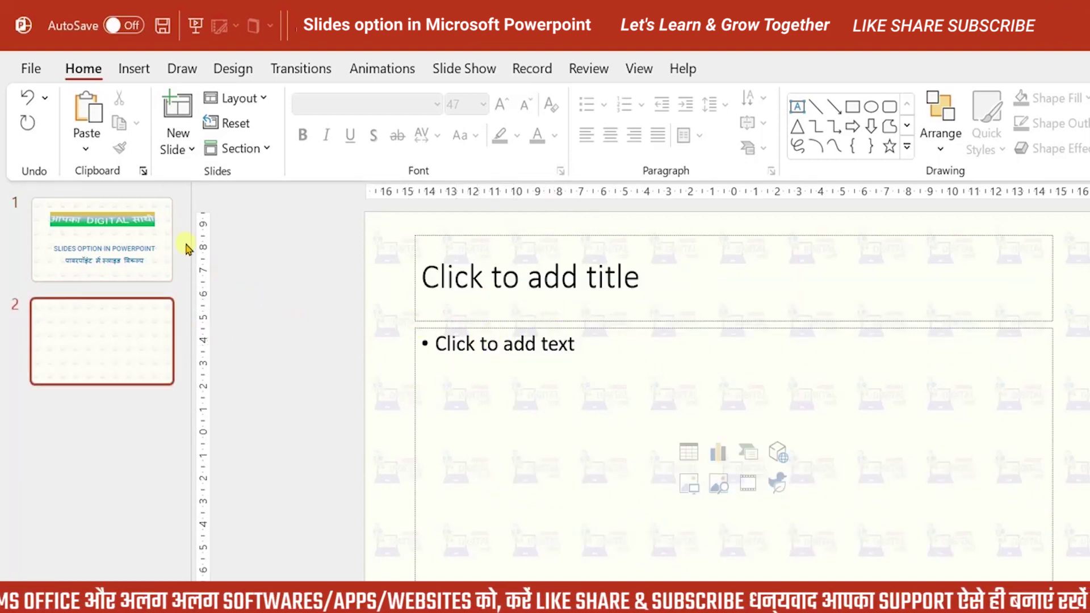
pyautogui.click(192, 148)
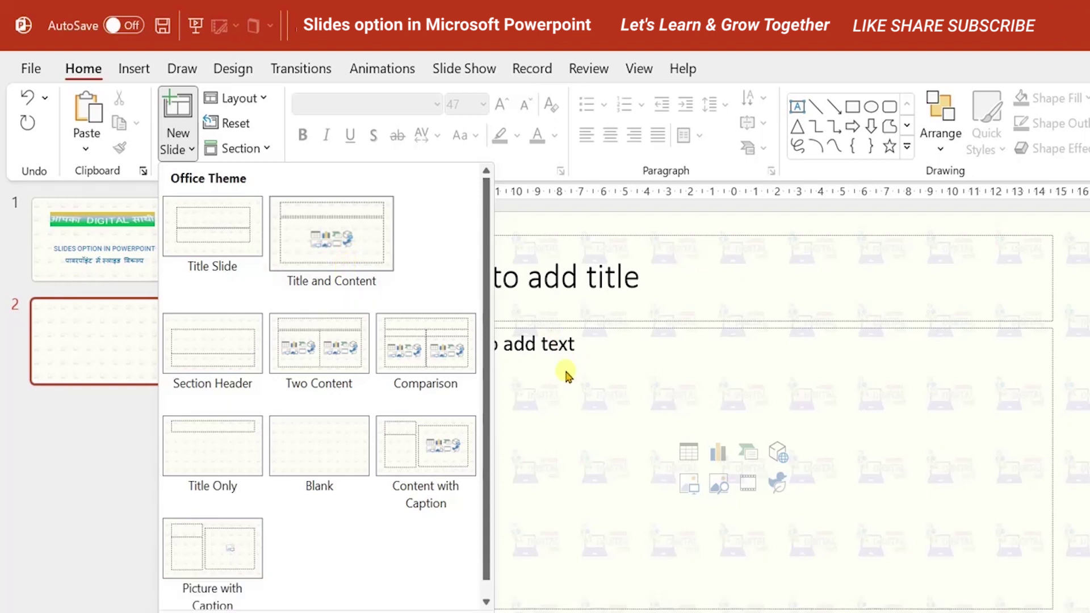
pyautogui.click(77, 379)
pyautogui.press('Return')
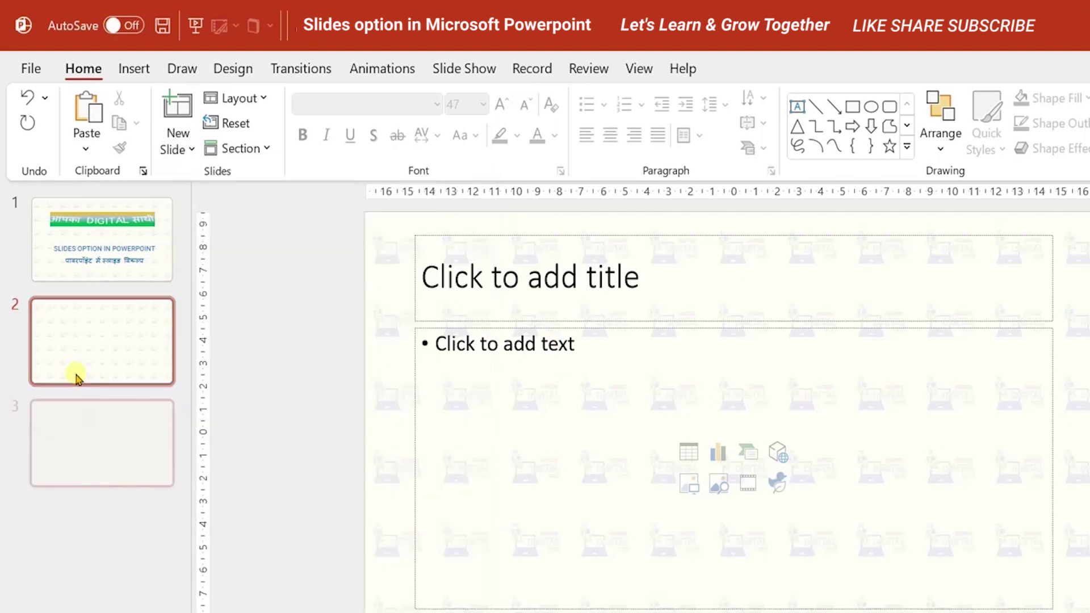
# Add an extra slide 4 after slide 3, then delete it
pyautogui.click(122, 419)
pyautogui.click(141, 323)
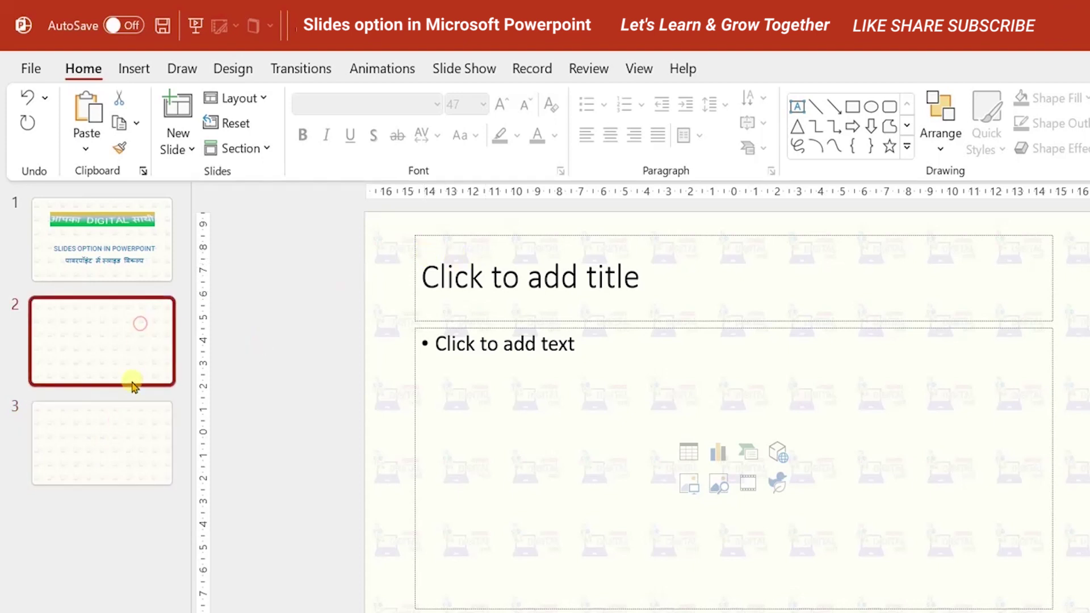
pyautogui.click(128, 420)
pyautogui.click(178, 145)
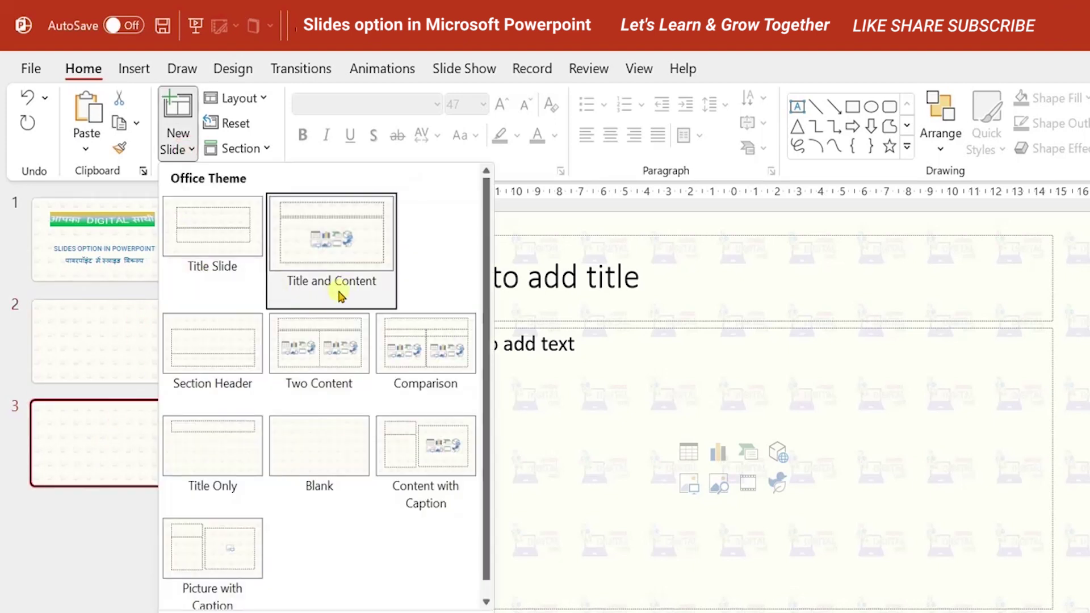
pyautogui.click(124, 465)
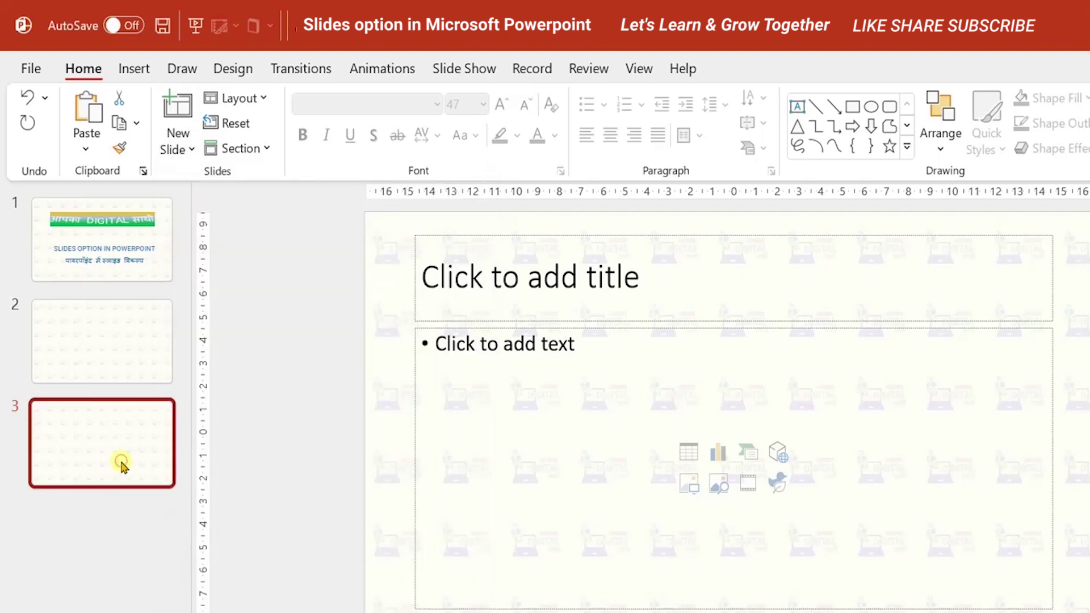
pyautogui.click(177, 112)
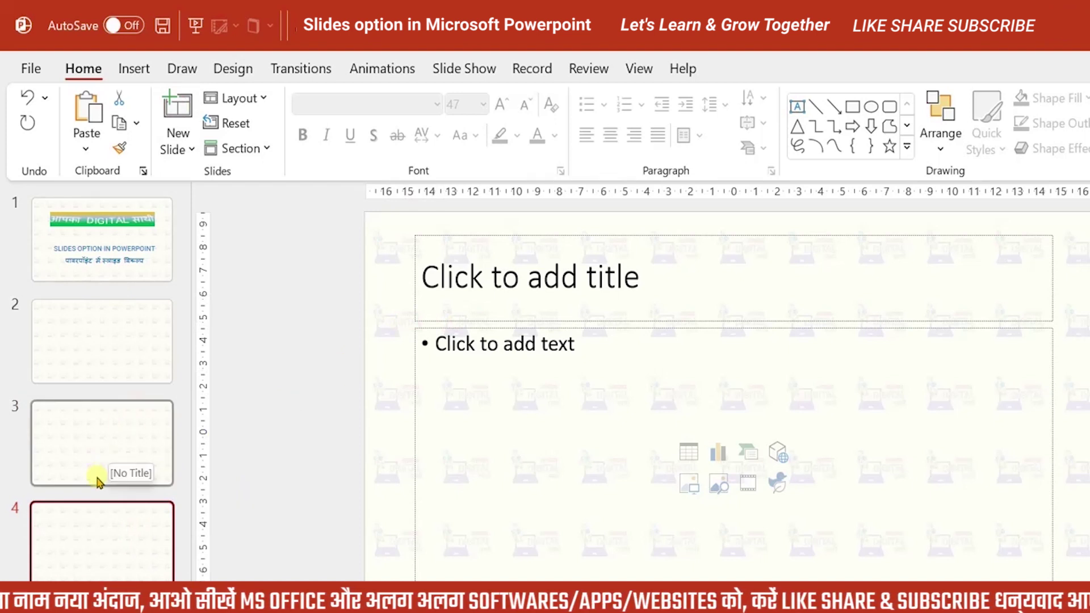
pyautogui.click(104, 528)
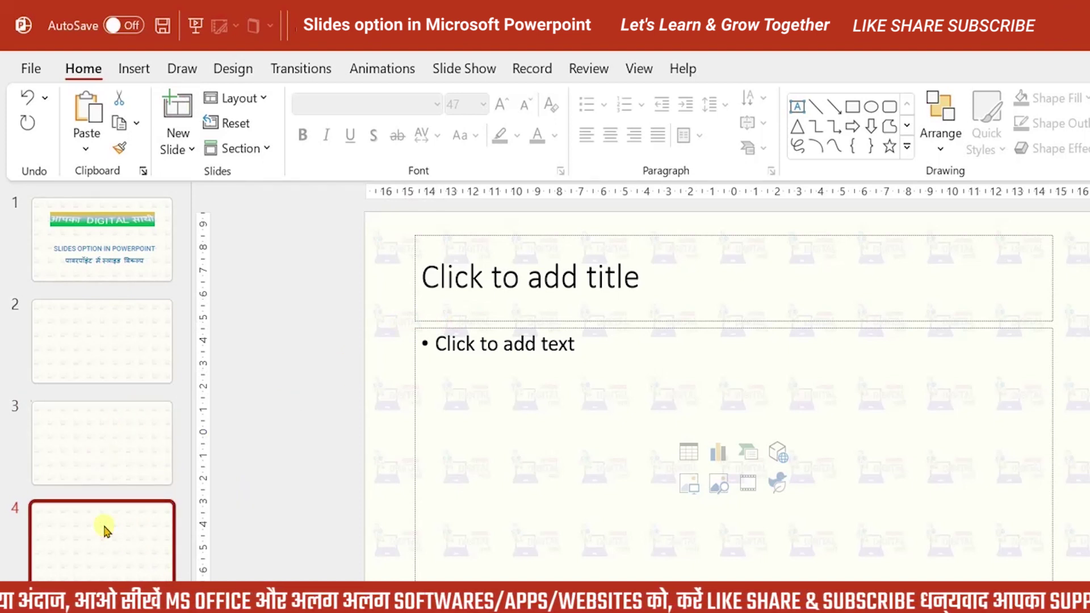
pyautogui.press('Delete')
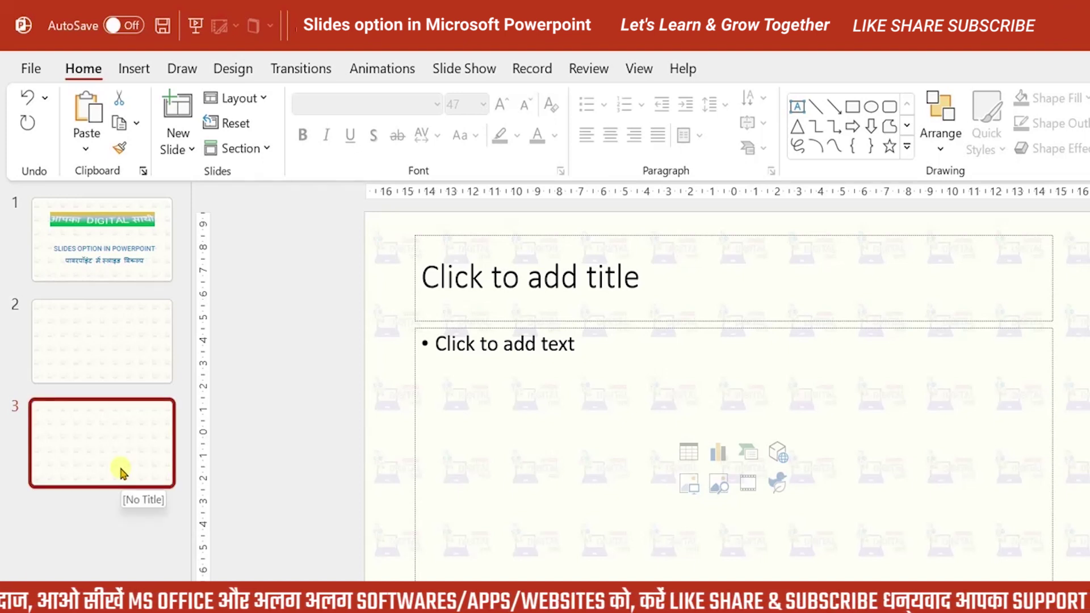
# Delete slide 3 from its right-click menu, keeping the banner slide and one empty slide
pyautogui.rightClick(121, 471)
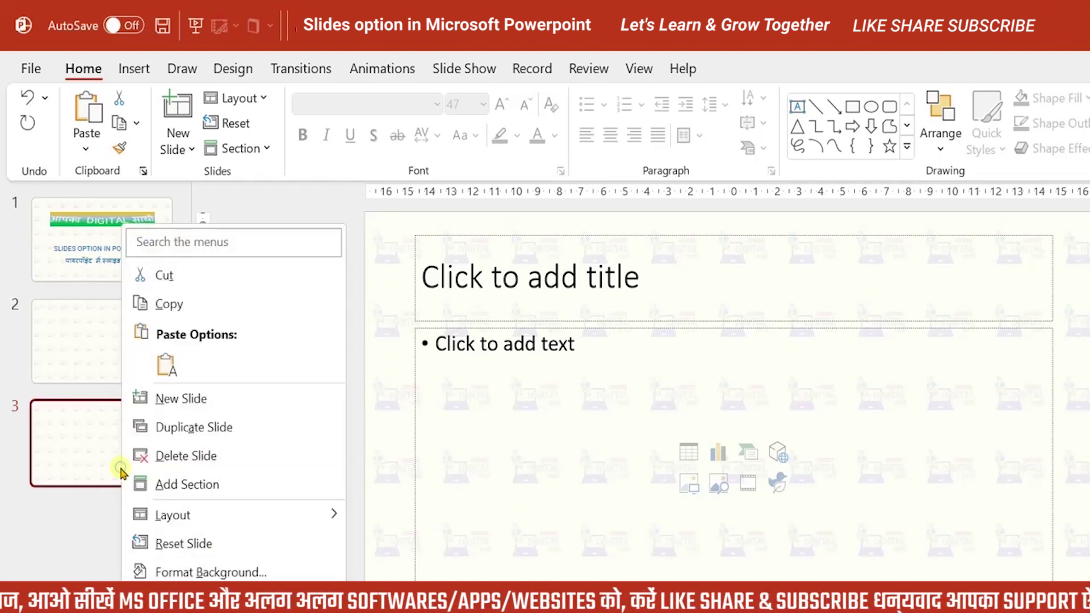
pyautogui.click(195, 457)
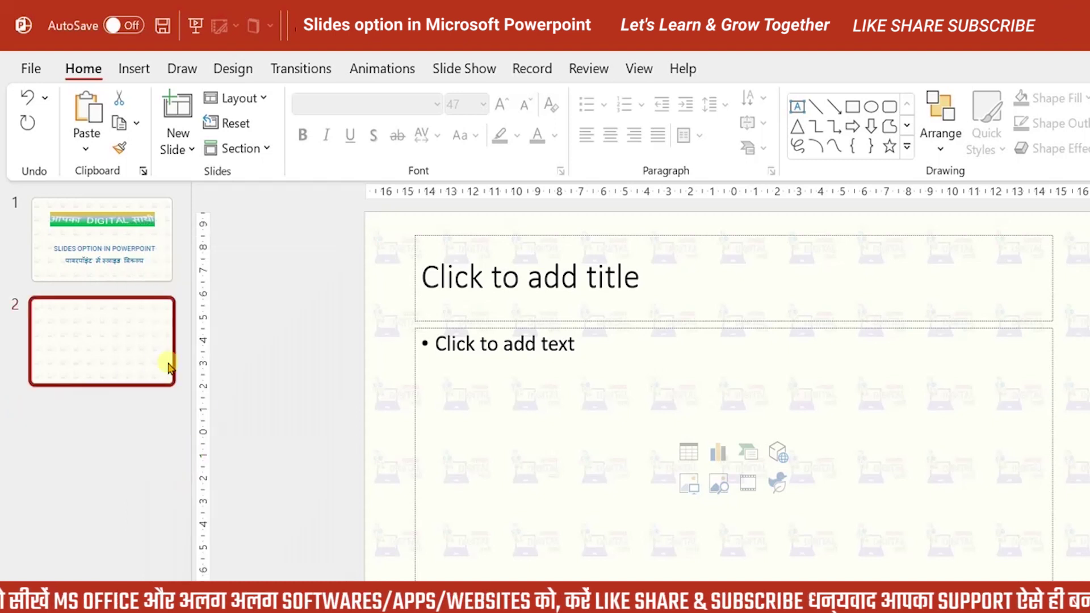
pyautogui.click(193, 151)
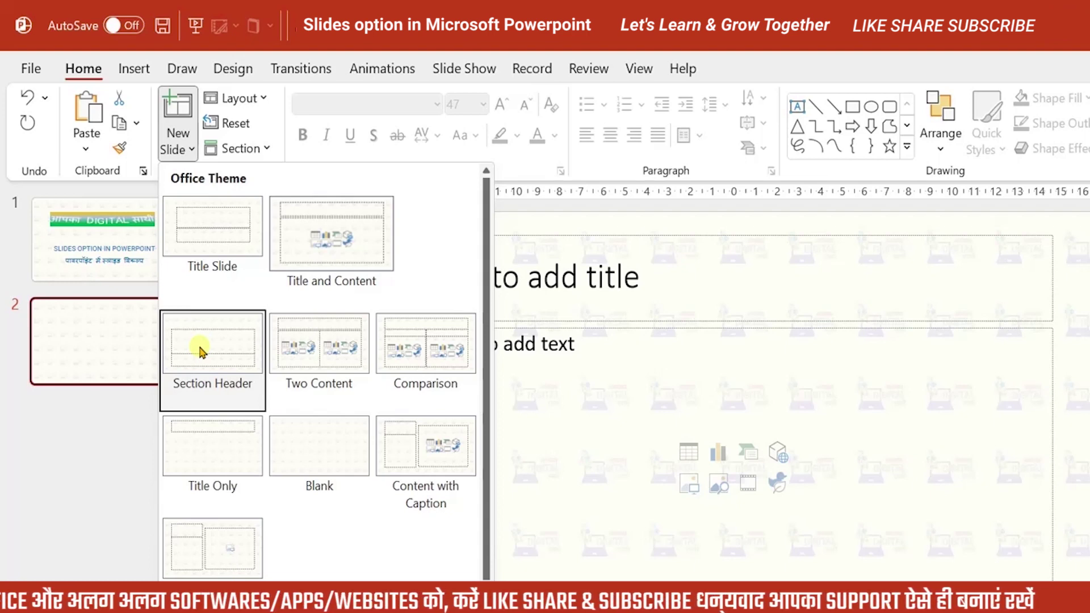
# Add Section Header, Two Content and Comparison slides as slides 3–5
pyautogui.click(136, 355)
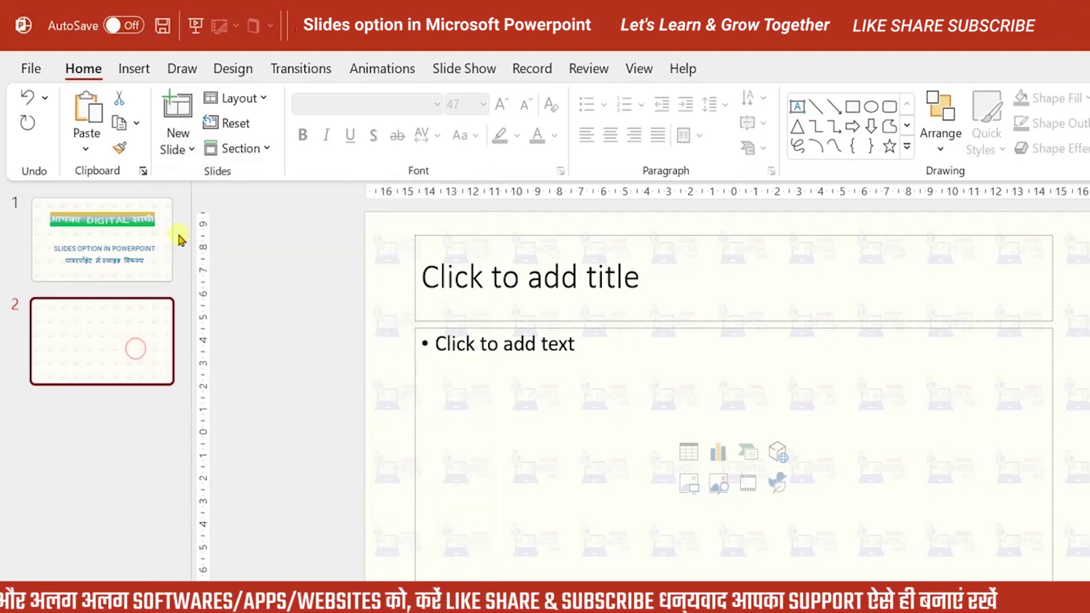
pyautogui.click(181, 149)
pyautogui.click(404, 262)
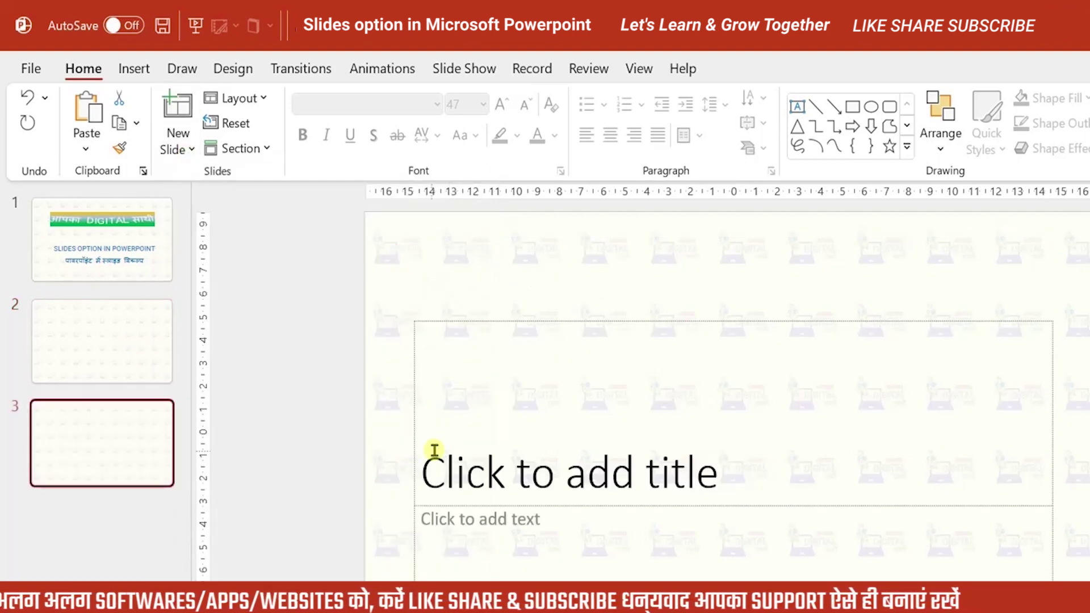
pyautogui.click(183, 151)
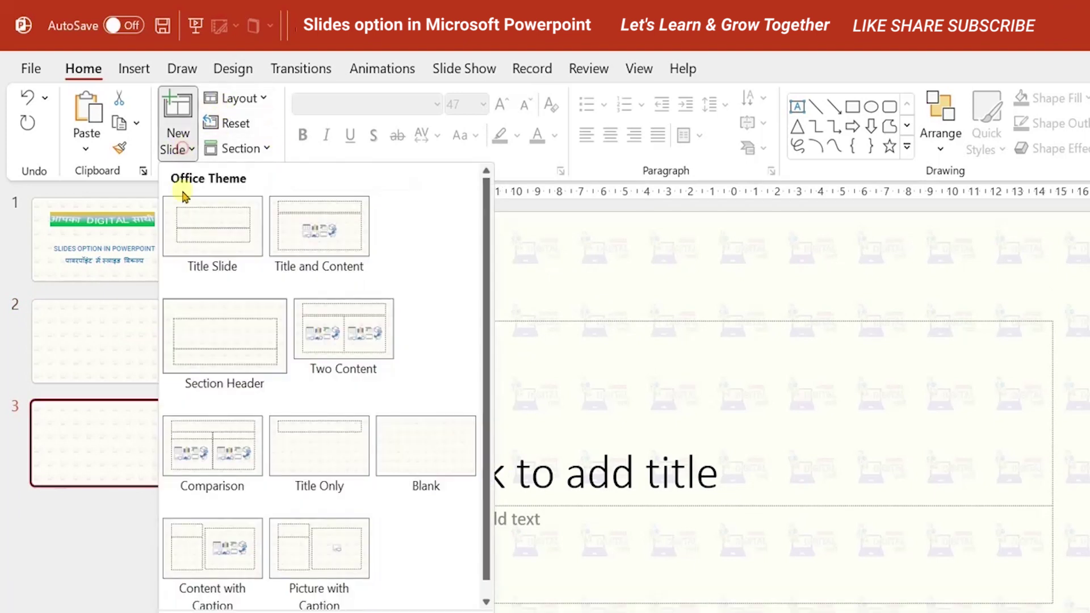
pyautogui.click(356, 351)
pyautogui.click(187, 150)
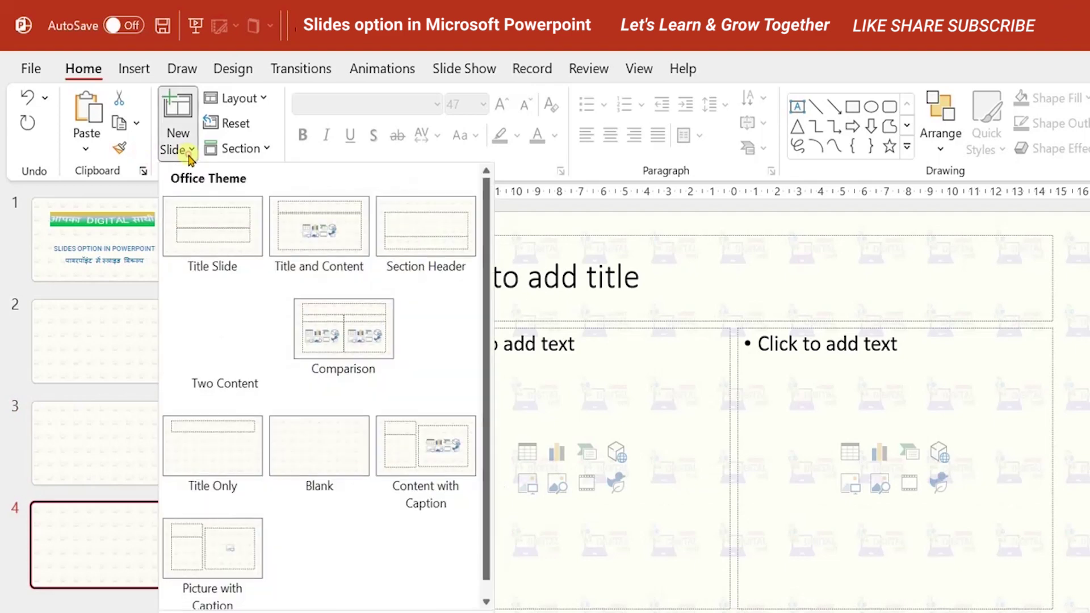
pyautogui.click(316, 371)
# Add Title Only, Blank, Content with Caption and Picture with Caption slides as slides 6–9
pyautogui.click(189, 149)
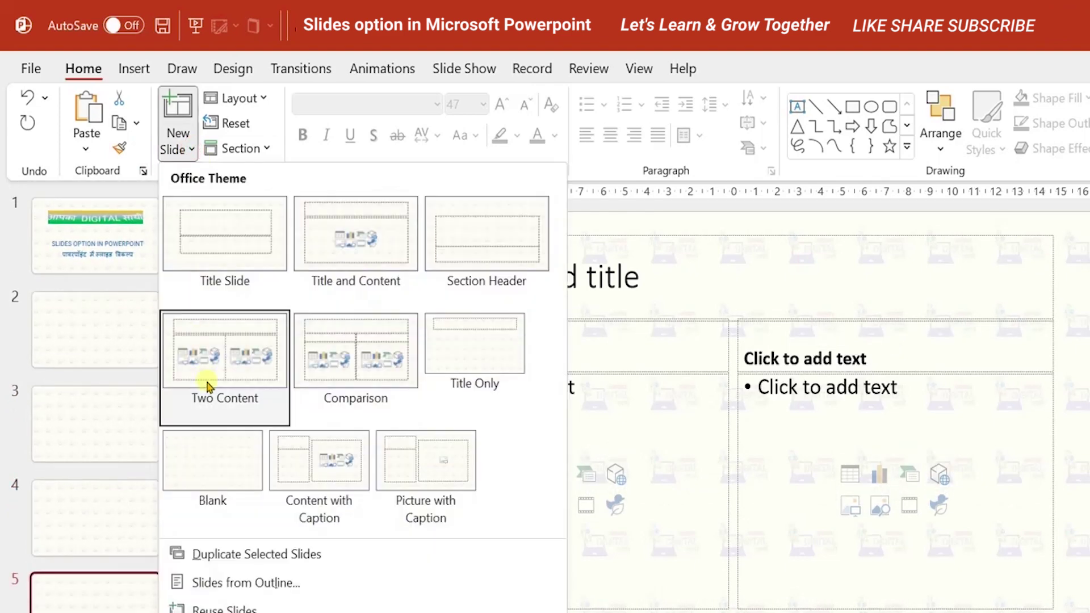
pyautogui.click(469, 377)
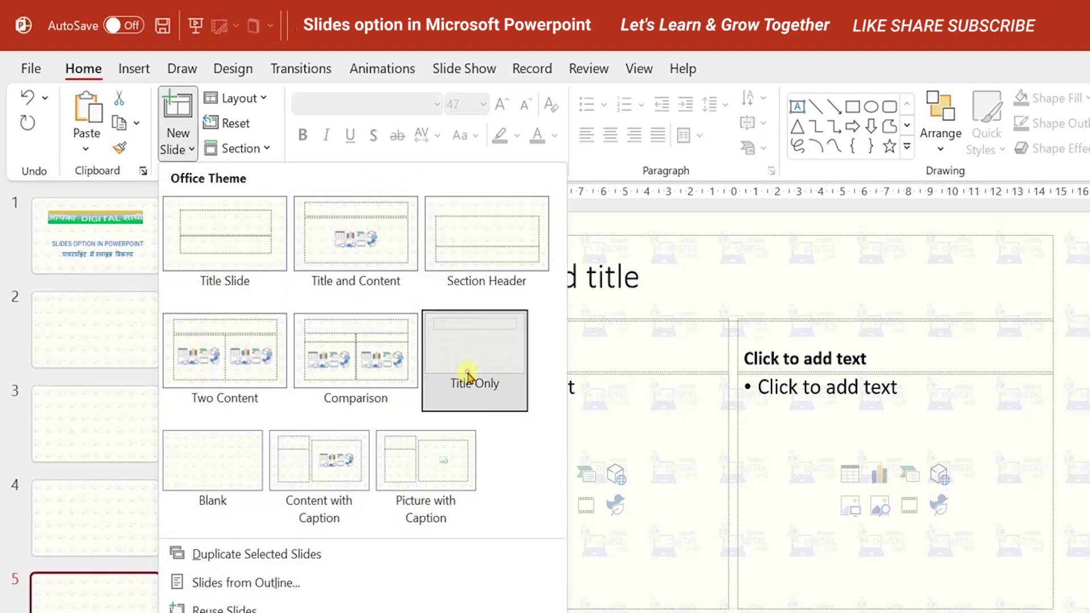
pyautogui.click(190, 147)
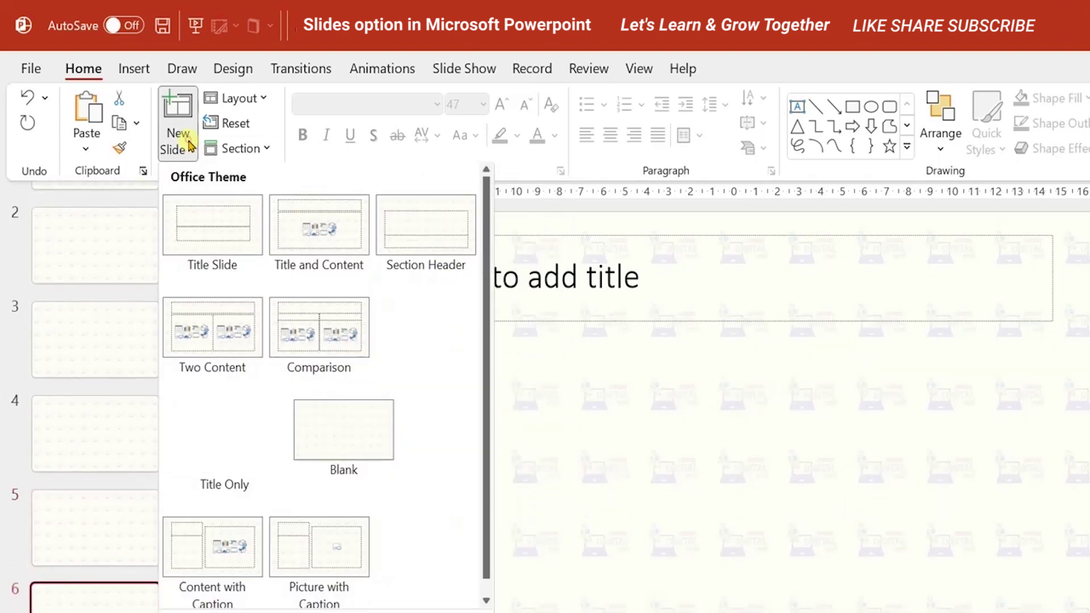
pyautogui.click(350, 454)
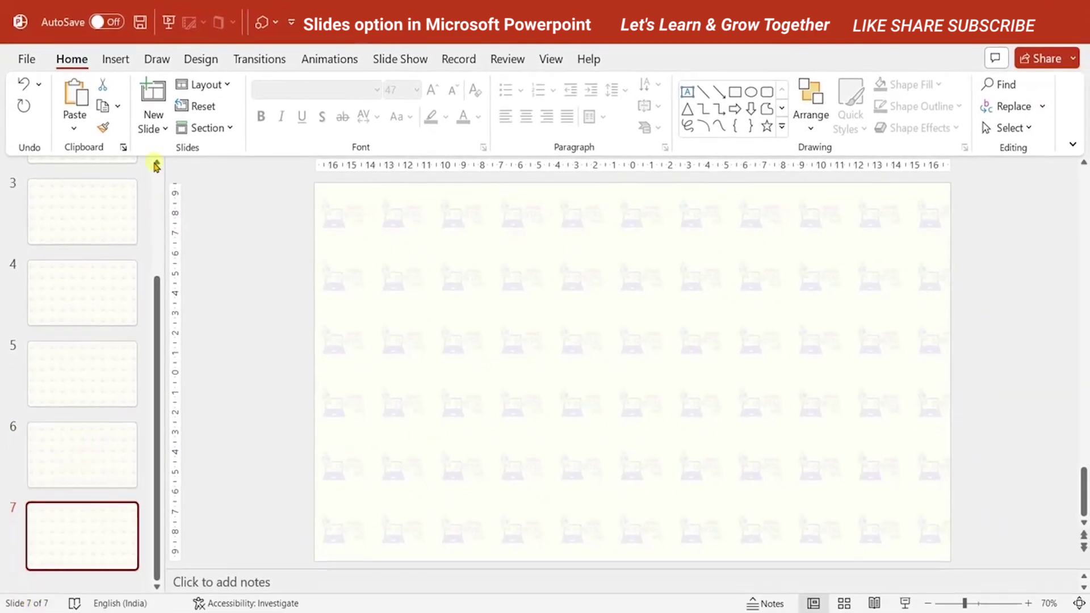
pyautogui.click(160, 128)
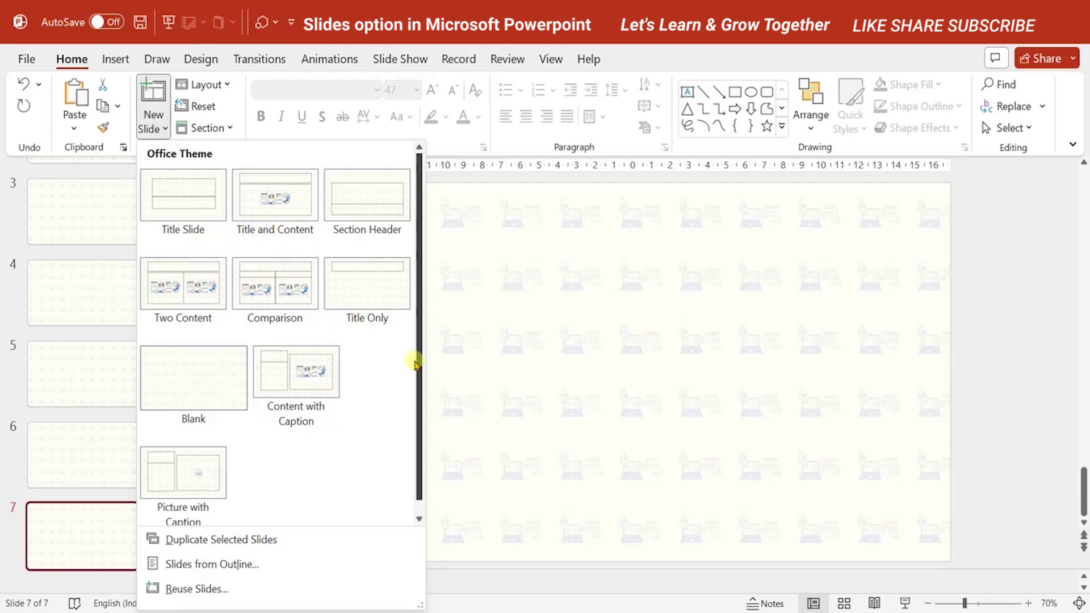
pyautogui.moveTo(416, 363); pyautogui.dragTo(416, 375)
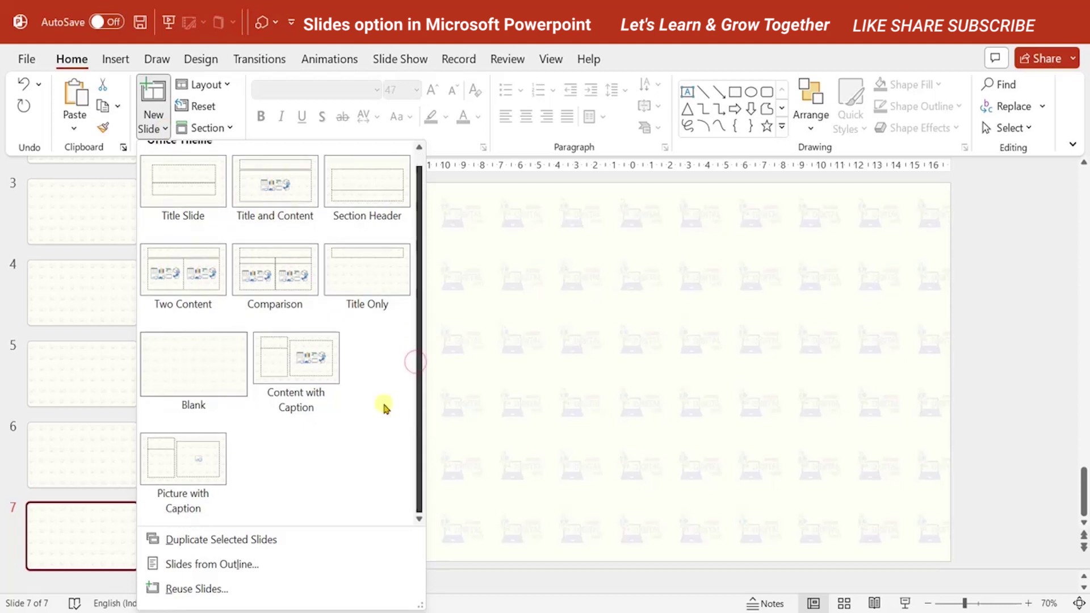
pyautogui.click(317, 383)
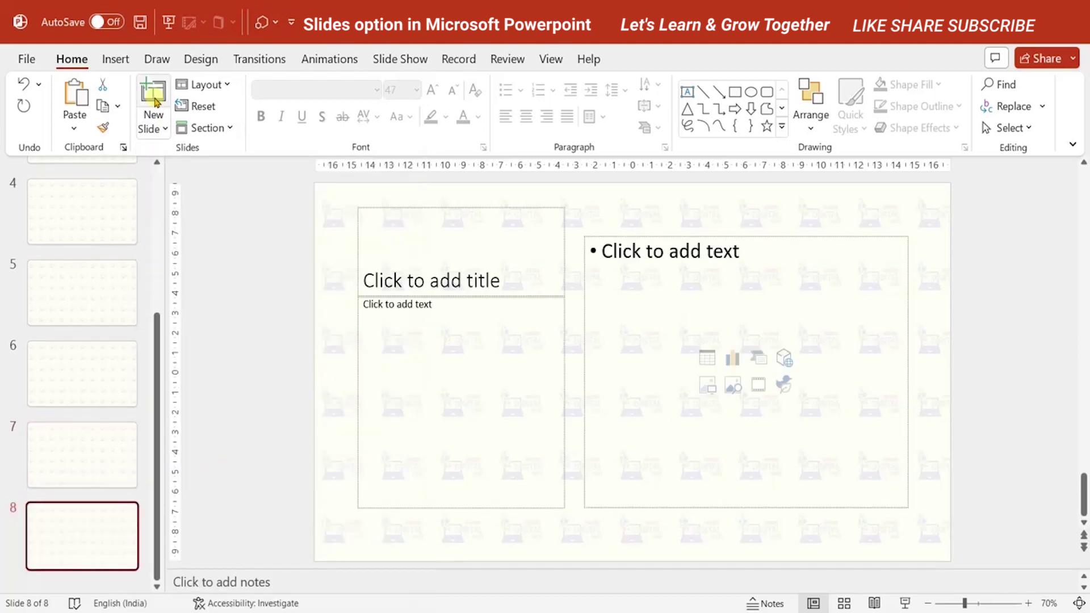
pyautogui.click(163, 130)
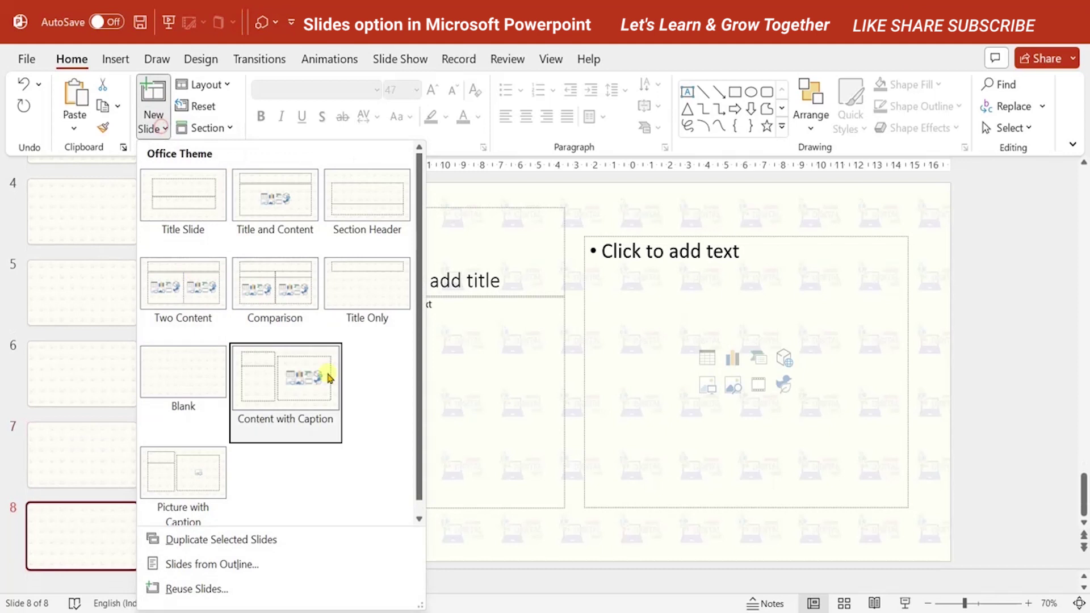
pyautogui.click(214, 481)
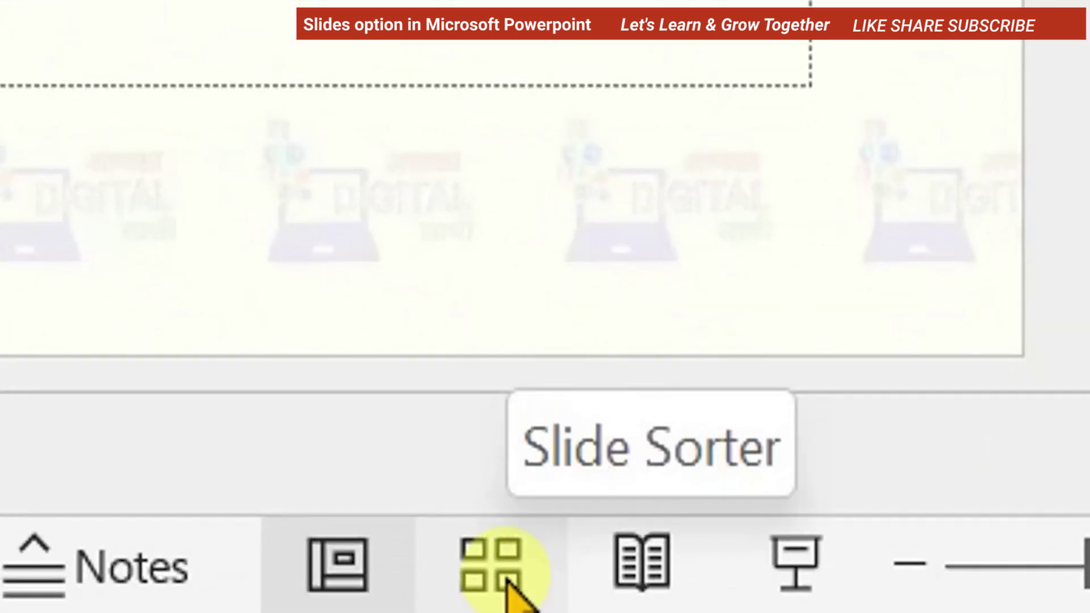
# Review the nine slides in the Slide Sorter grid, selecting several in turn
pyautogui.click(508, 580)
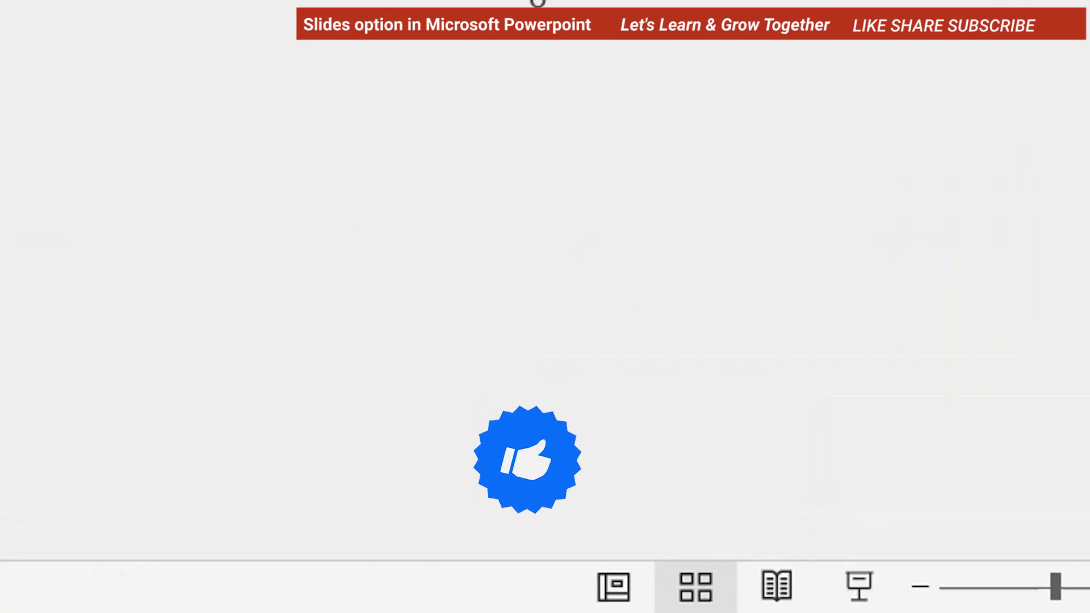
pyautogui.scroll(3, 1078, 384)
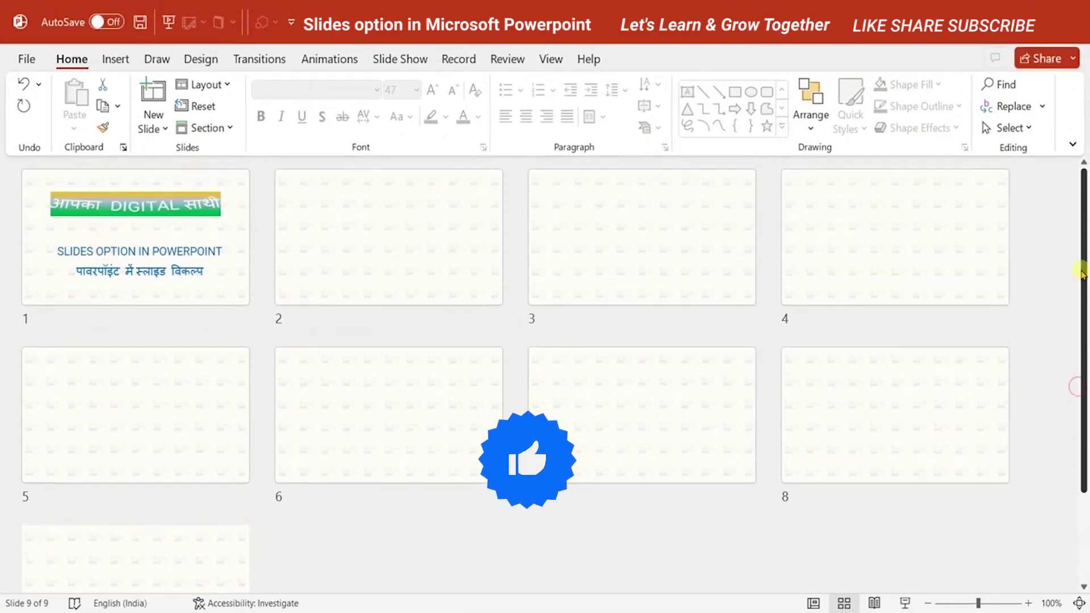
pyautogui.click(464, 223)
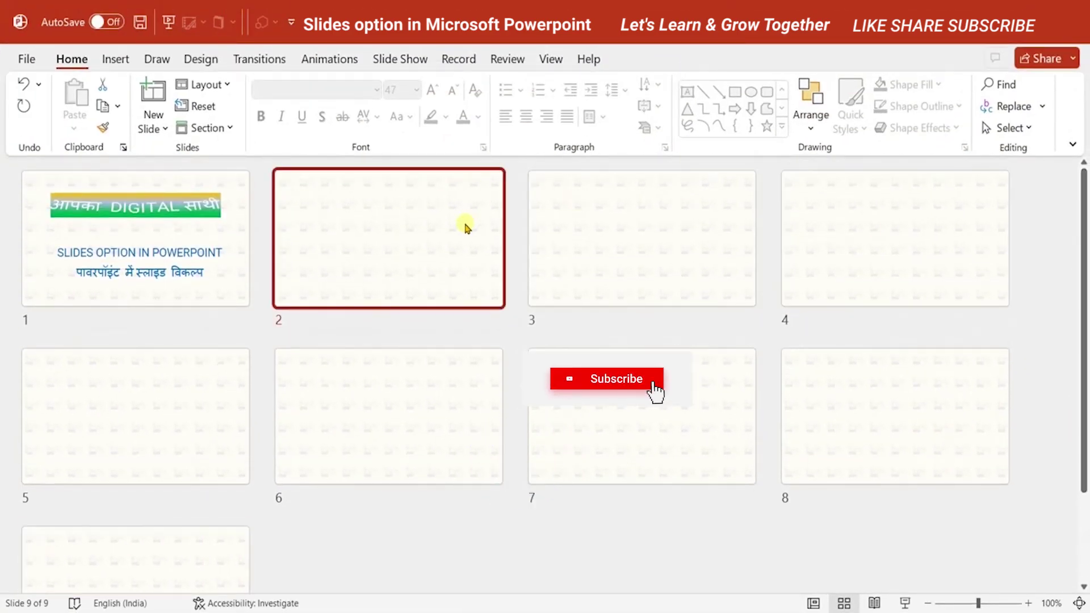
pyautogui.click(606, 229)
pyautogui.click(827, 384)
pyautogui.click(584, 413)
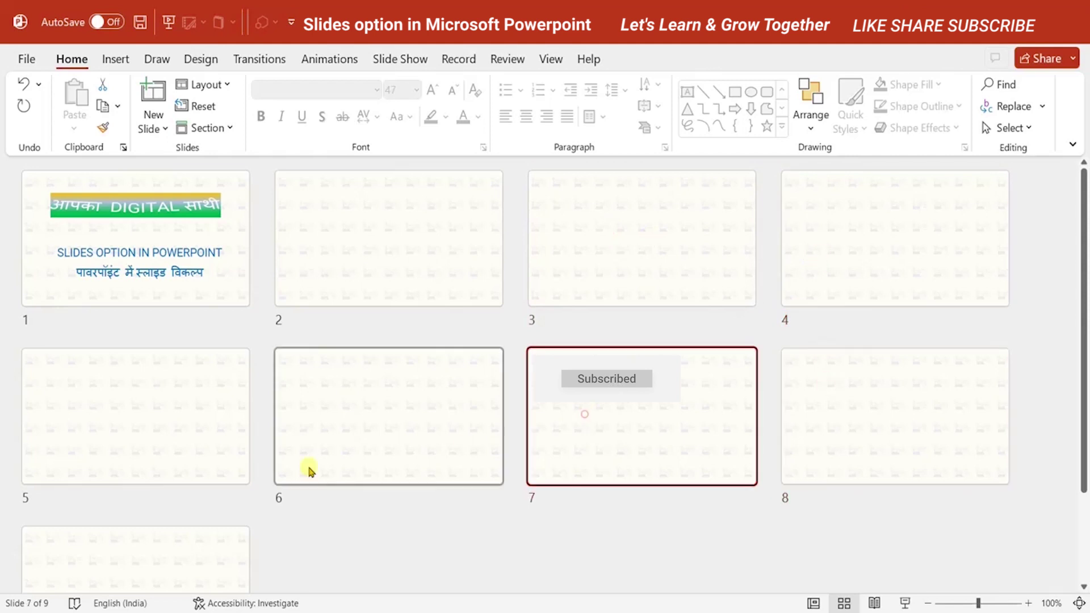
pyautogui.click(141, 549)
pyautogui.click(206, 282)
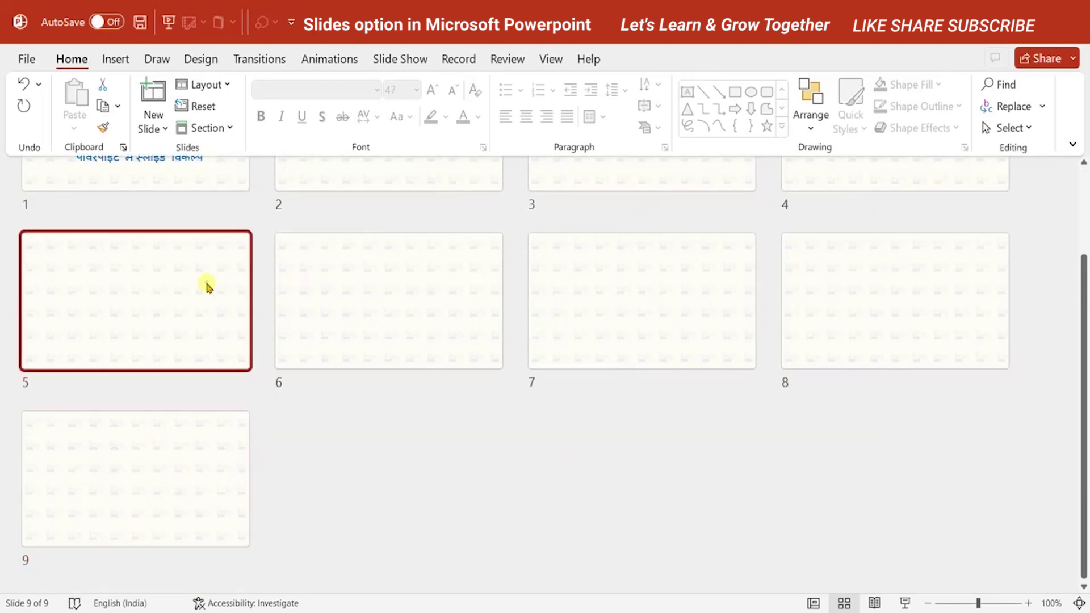
pyautogui.click(346, 215)
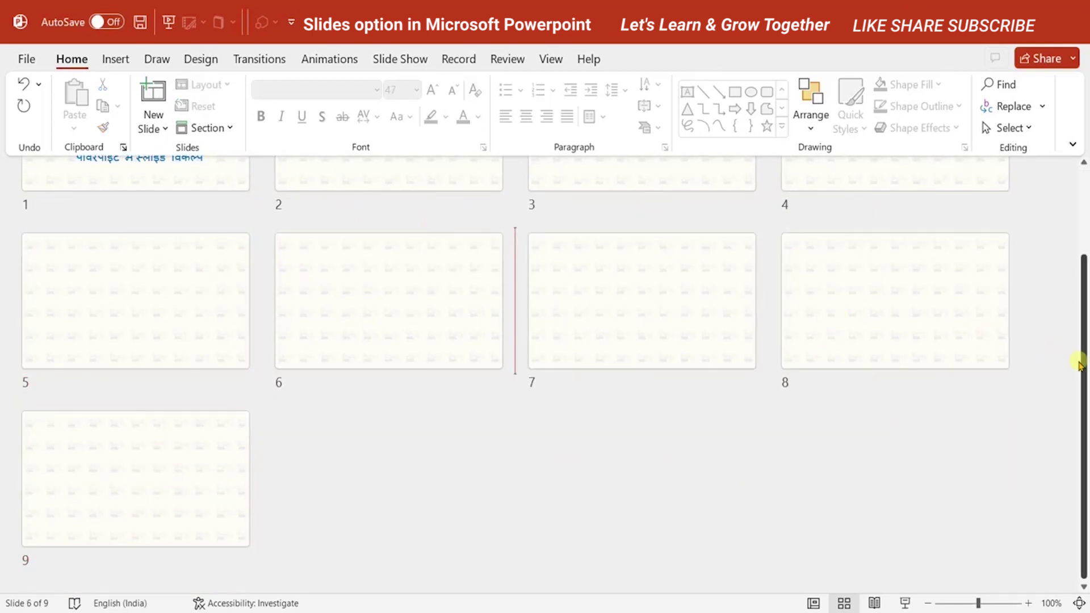
pyautogui.moveTo(1083, 367); pyautogui.dragTo(1080, 275)
pyautogui.click(309, 268)
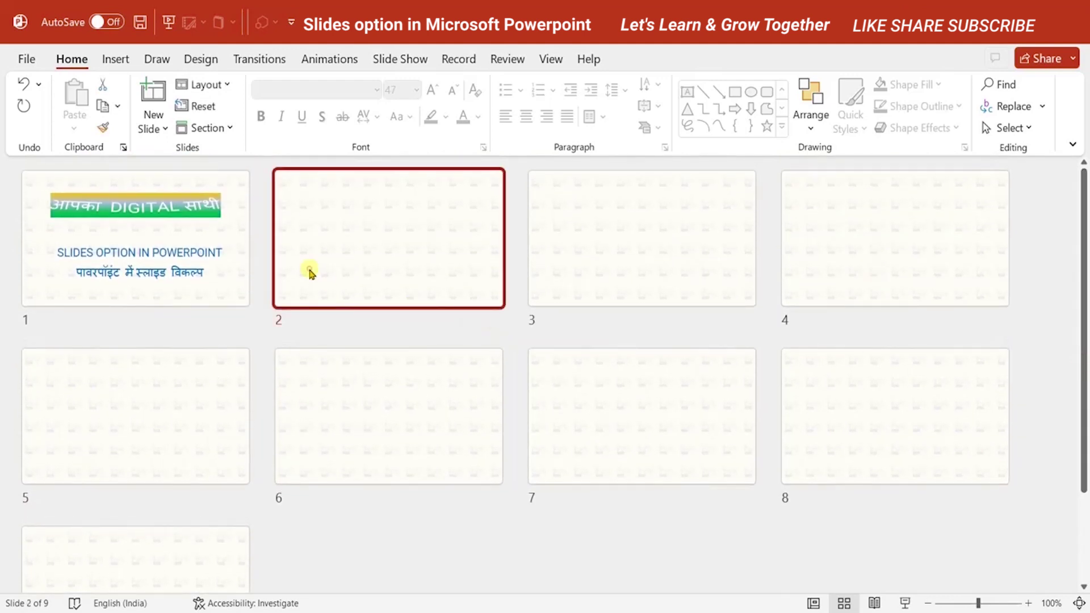
pyautogui.click(588, 266)
pyautogui.click(893, 251)
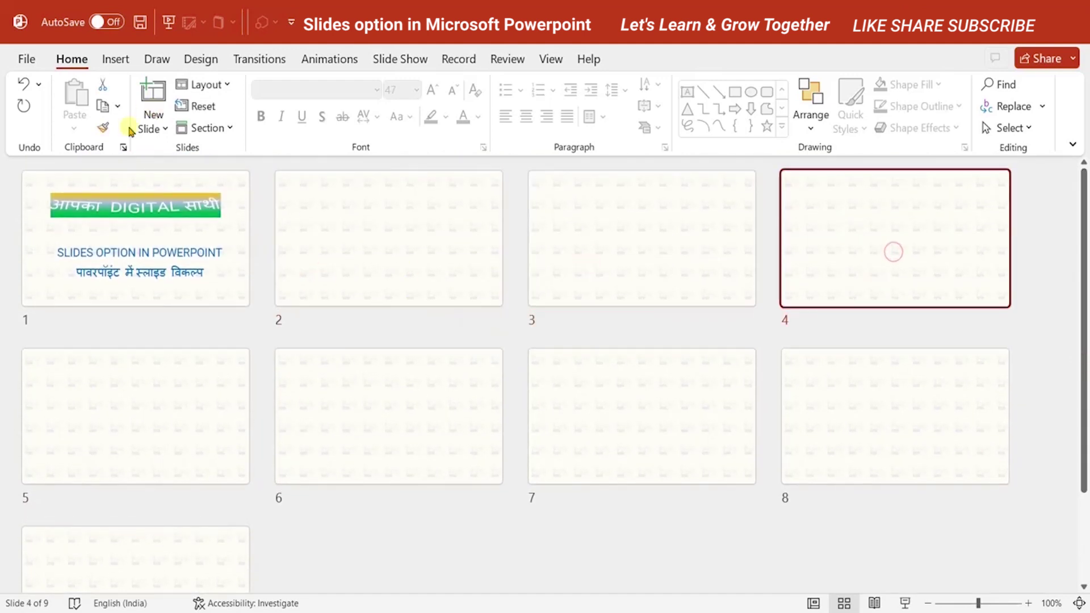
# Return to Normal view and step through slides 5 to 9
pyautogui.click(813, 604)
pyautogui.click(85, 292)
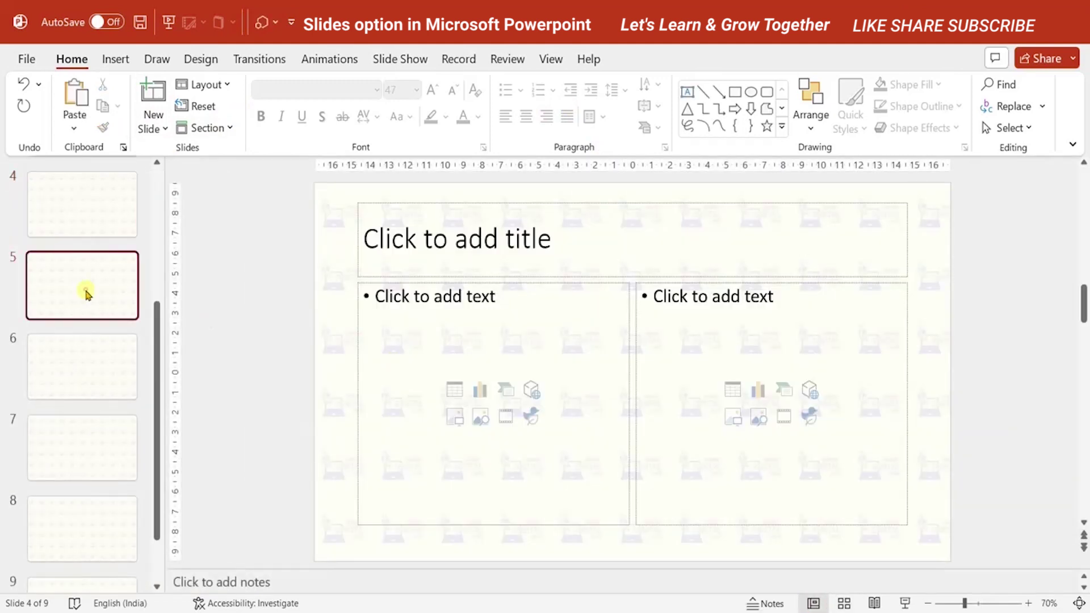
pyautogui.click(80, 379)
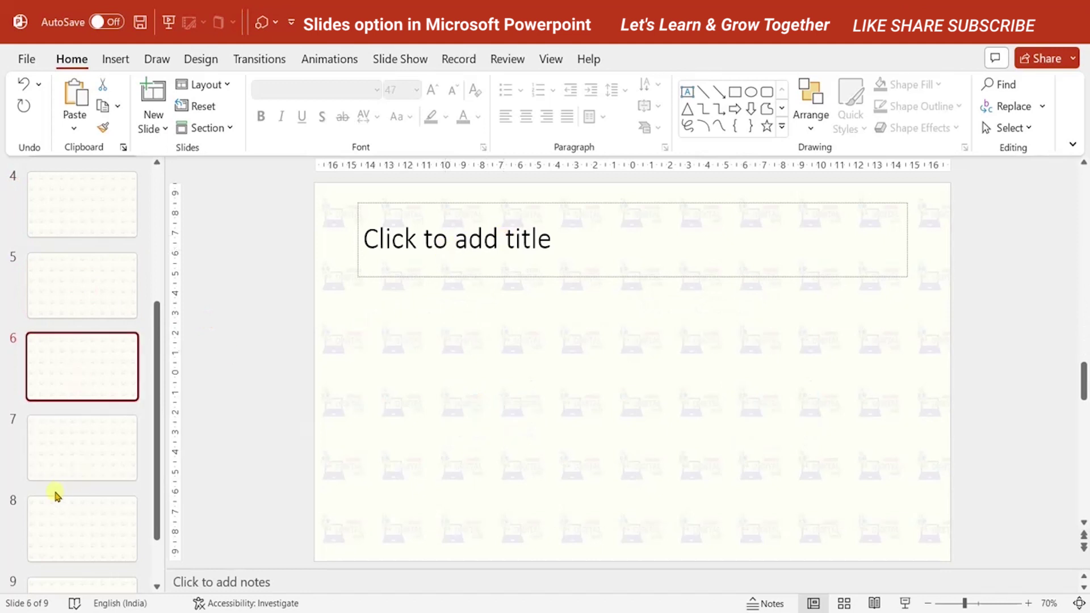
pyautogui.click(70, 448)
pyautogui.click(65, 521)
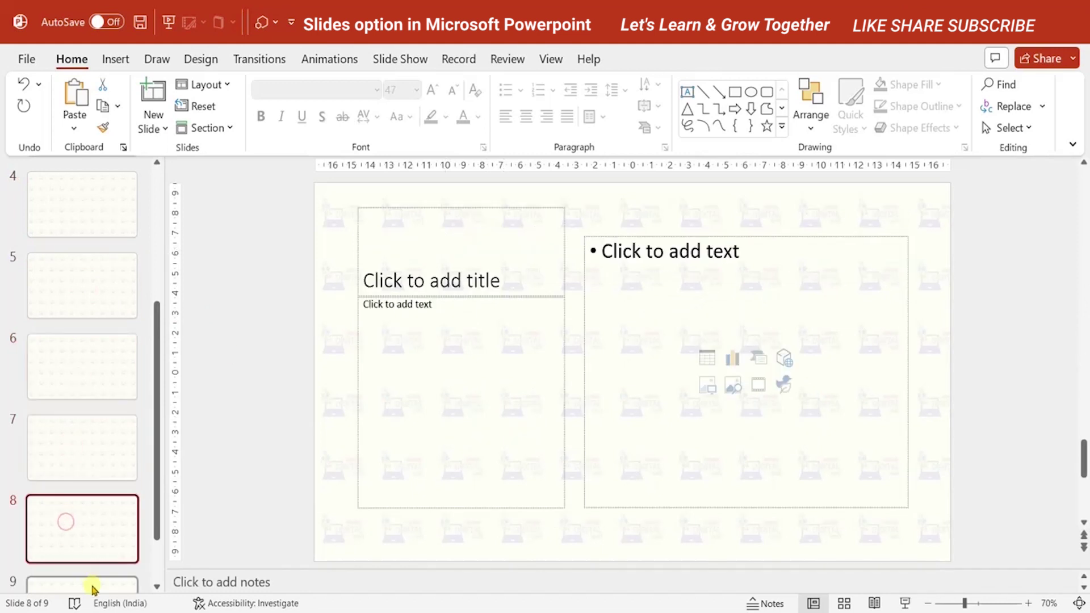
pyautogui.click(92, 588)
pyautogui.scroll(5, 158, 299)
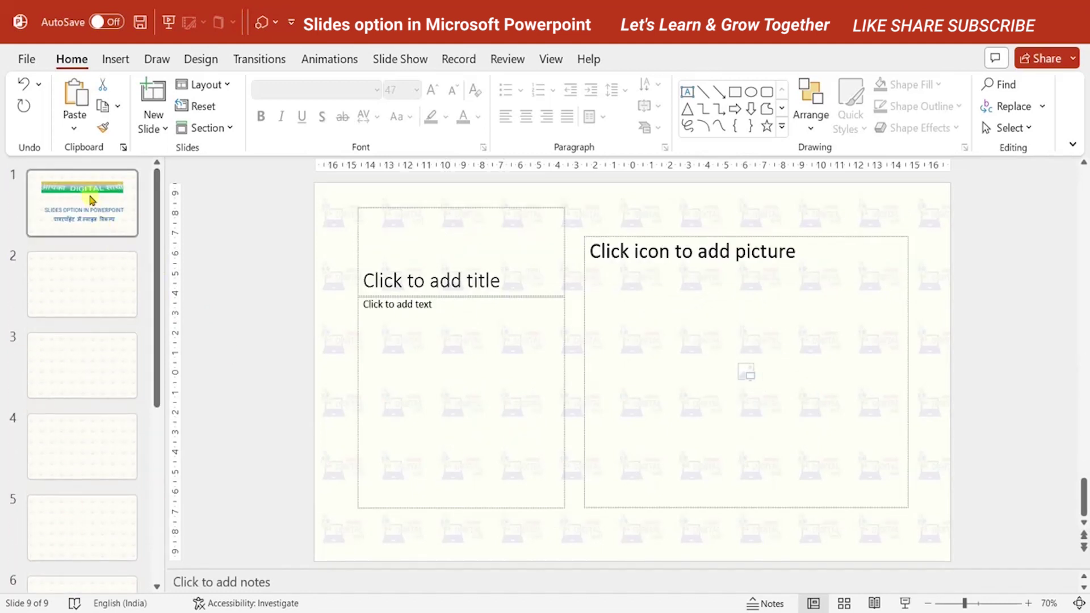
# Copy the DIGITAL banner from slide 1 and paste it onto slides 2, 3 and 4
pyautogui.click(92, 200)
pyautogui.click(525, 260)
pyautogui.click(109, 254)
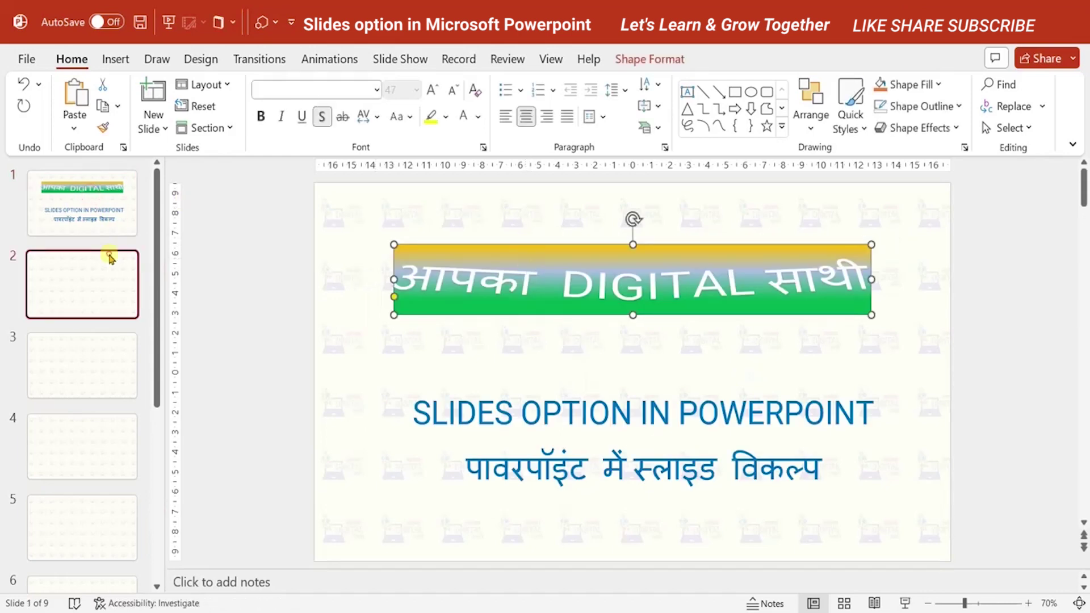
pyautogui.hotkey('ctrl', 'v')
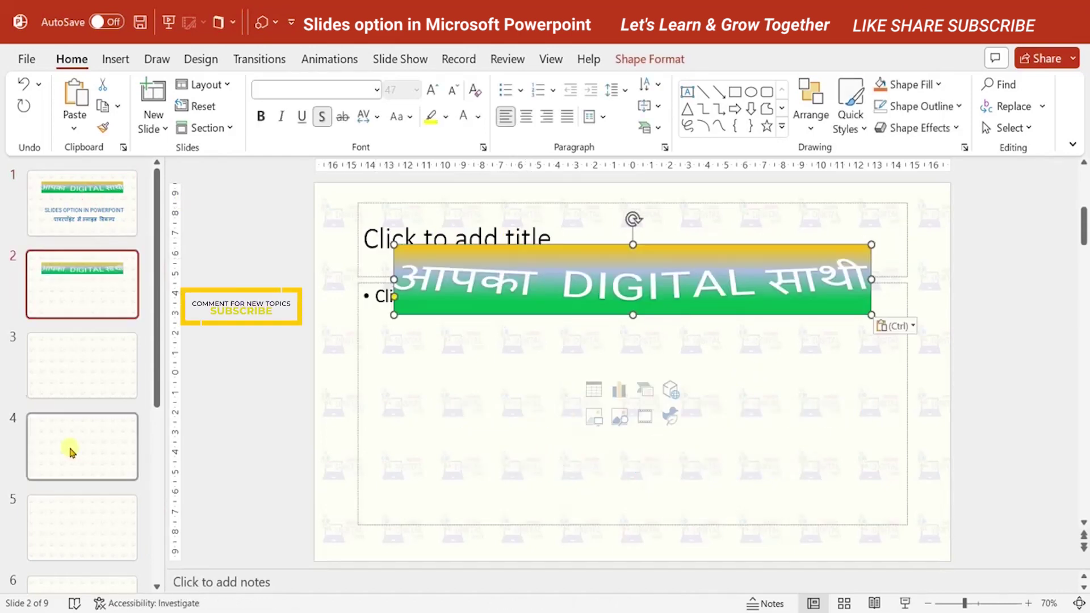
pyautogui.click(78, 388)
pyautogui.hotkey('ctrl', 'v')
pyautogui.hotkey('ctrl', 'v')
pyautogui.click(49, 538)
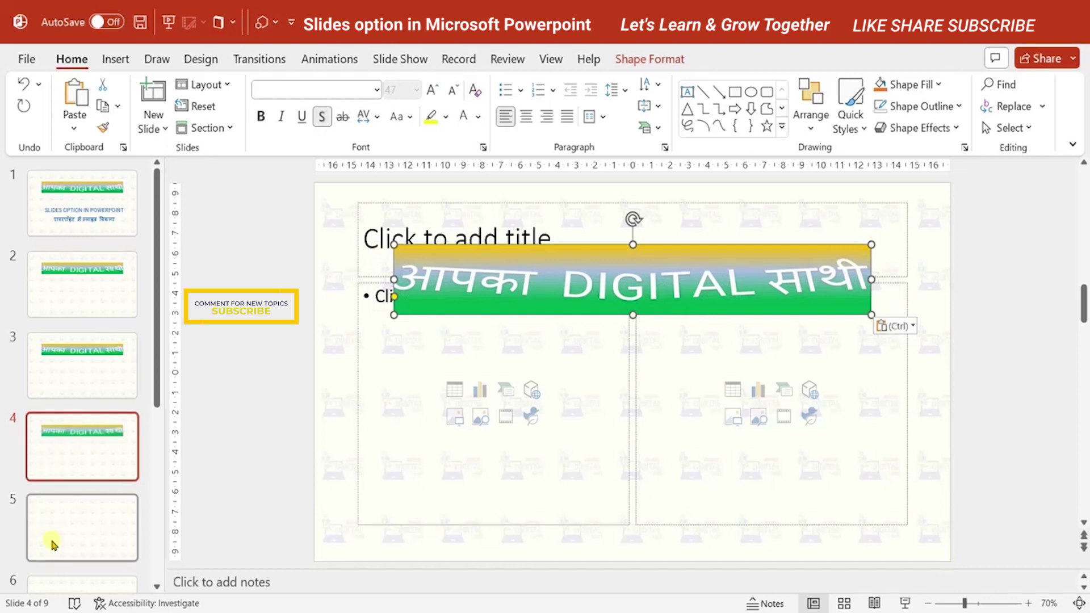
# Paste the banner onto the remaining slides through slide 9 and view them in Slide Sorter
pyautogui.hotkey('ctrl', 'v')
pyautogui.click(69, 590)
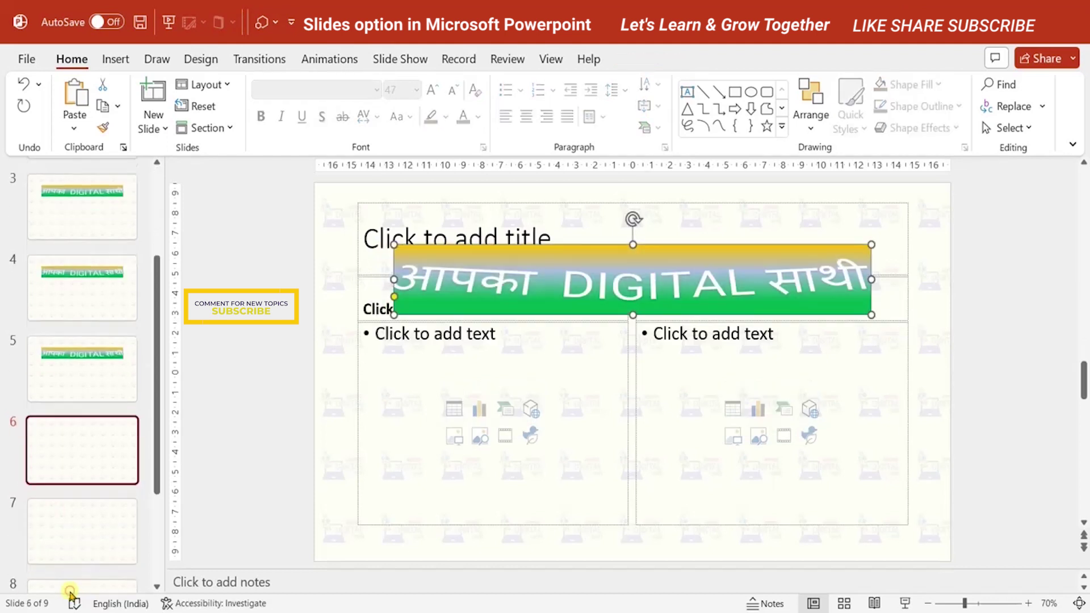
pyautogui.hotkey('ctrl', 'v')
pyautogui.click(101, 507)
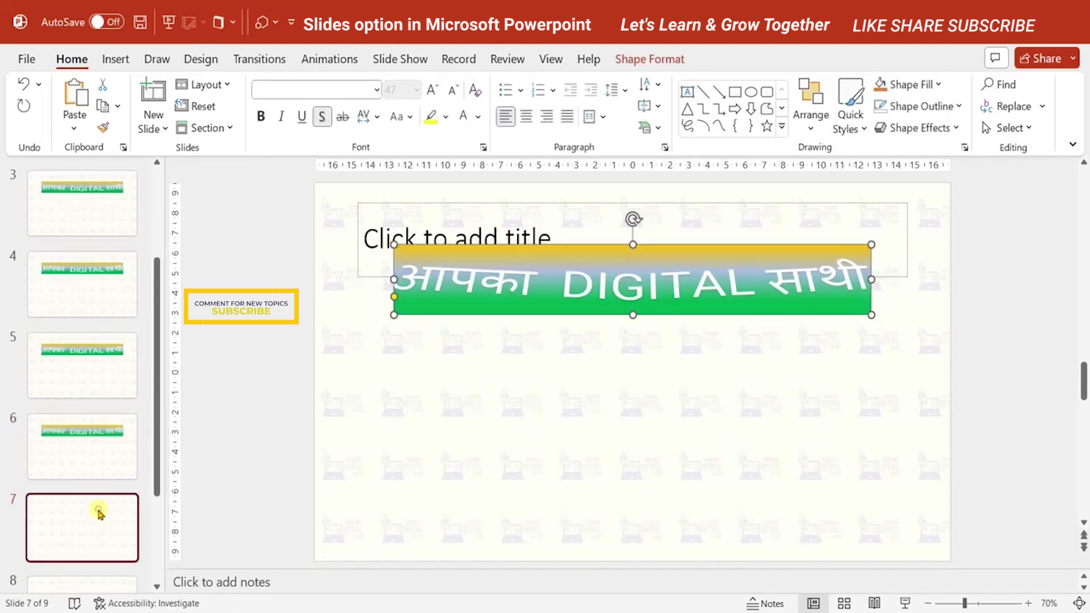
pyautogui.hotkey('ctrl', 'v')
pyautogui.click(96, 584)
pyautogui.hotkey('ctrl', 'v')
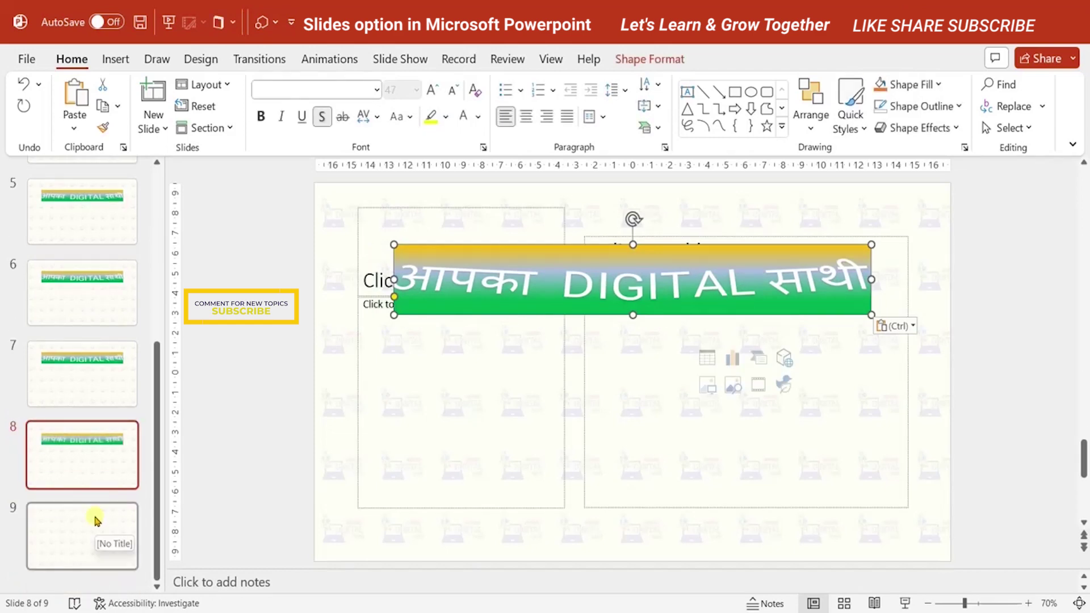
pyautogui.click(95, 518)
pyautogui.hotkey('ctrl', 'v')
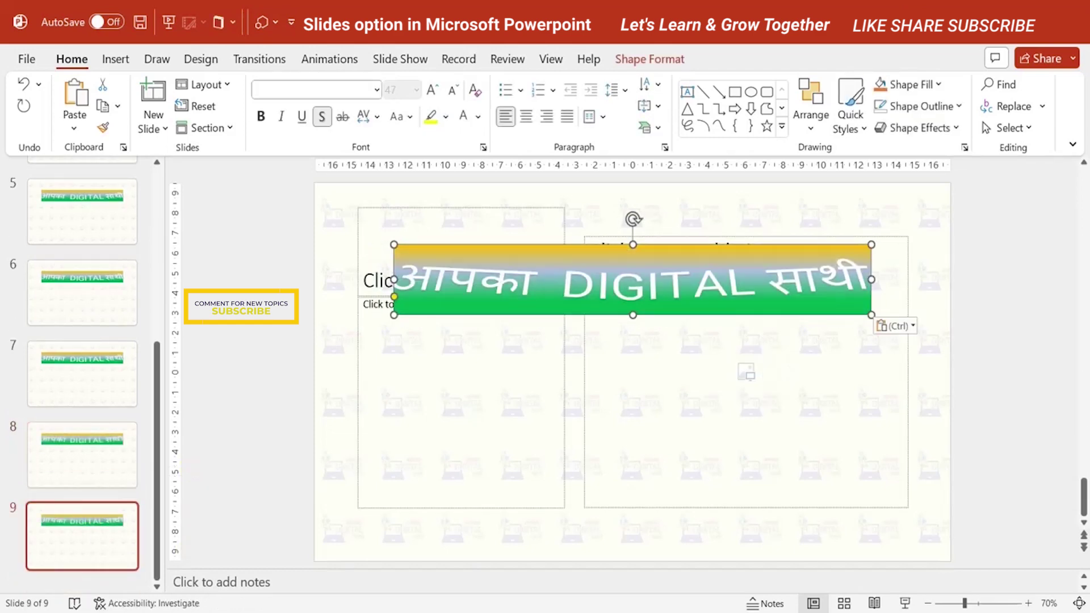
pyautogui.click(844, 604)
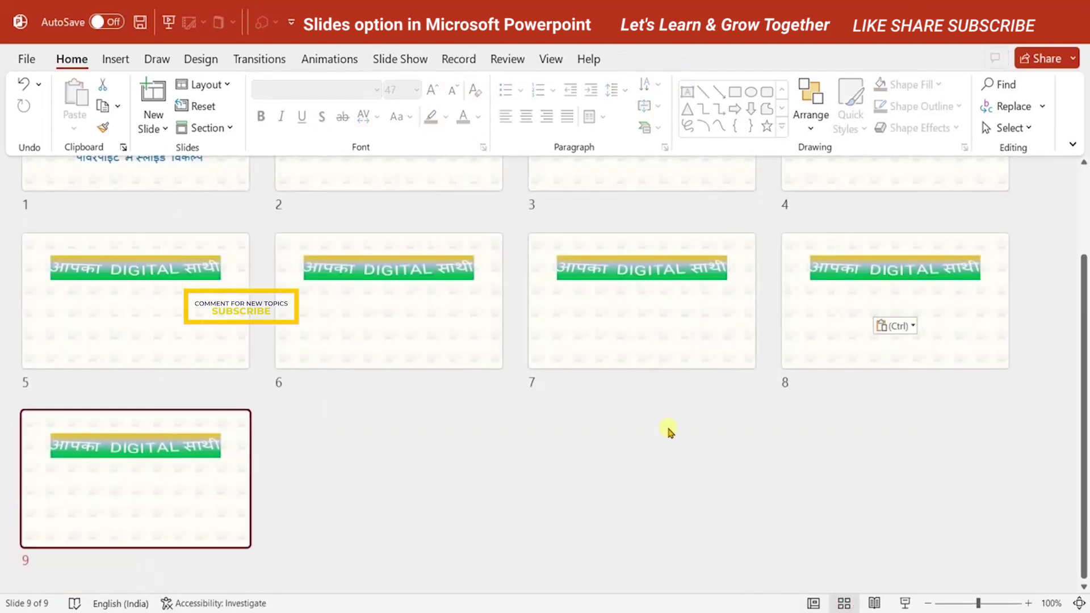
# Browse the New Slide layout gallery without adding a slide, then return to Normal view on slide 9
pyautogui.moveTo(1084, 502); pyautogui.dragTo(1084, 368)
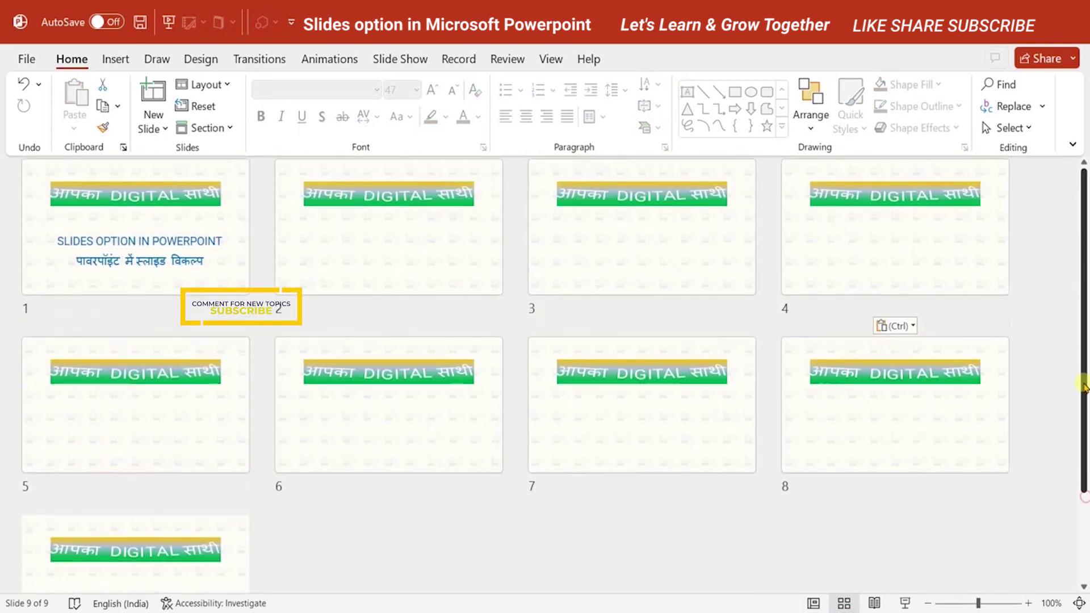
pyautogui.scroll(-3, 1084, 368)
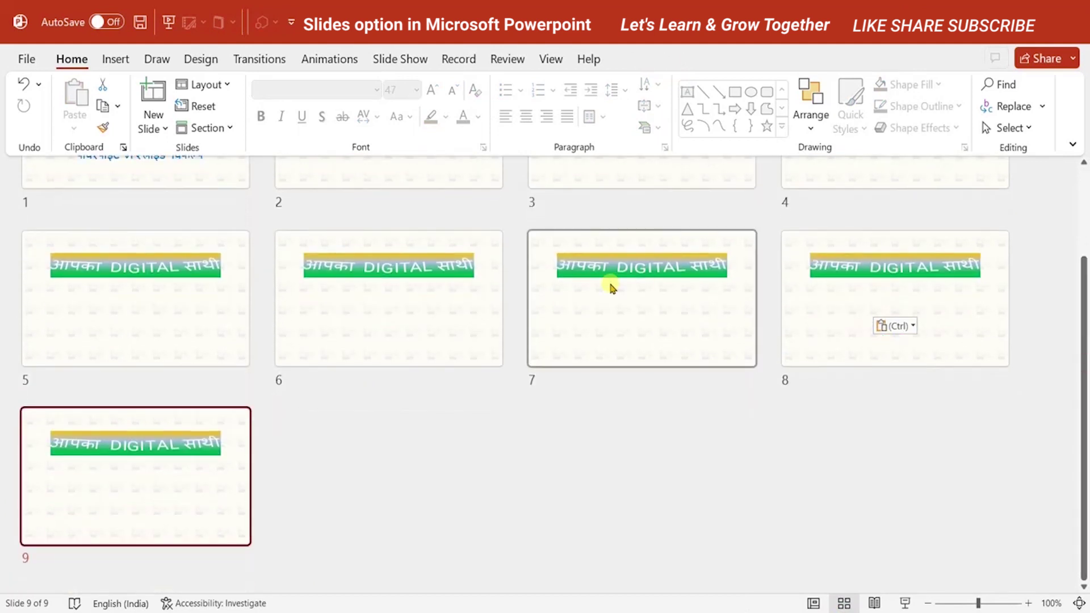
pyautogui.click(152, 127)
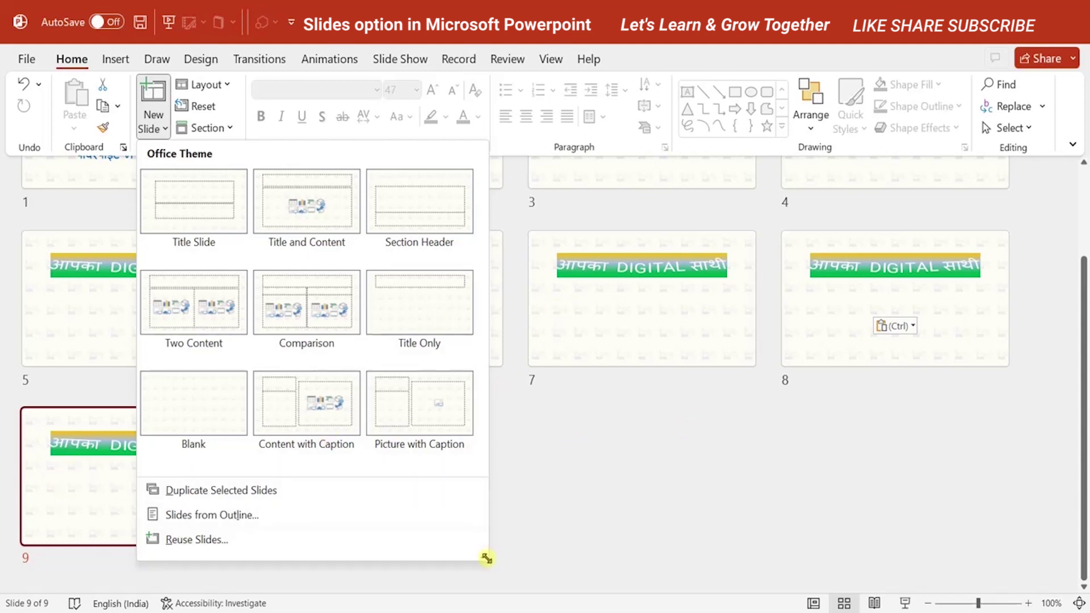
pyautogui.moveTo(486, 558)
pyautogui.mouseDown()
pyautogui.moveTo(1082, 437)
pyautogui.moveTo(1076, 451)
pyautogui.moveTo(1049, 423)
pyautogui.moveTo(1056, 552)
pyautogui.moveTo(929, 431)
pyautogui.moveTo(401, 473)
pyautogui.moveTo(214, 454)
pyautogui.mouseUp()
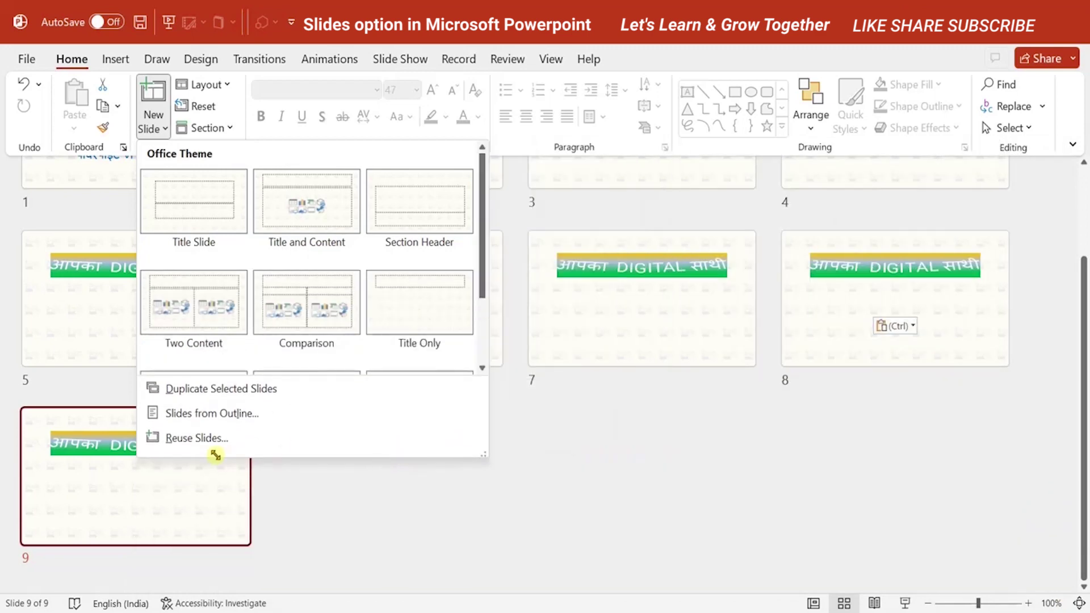
pyautogui.click(486, 310)
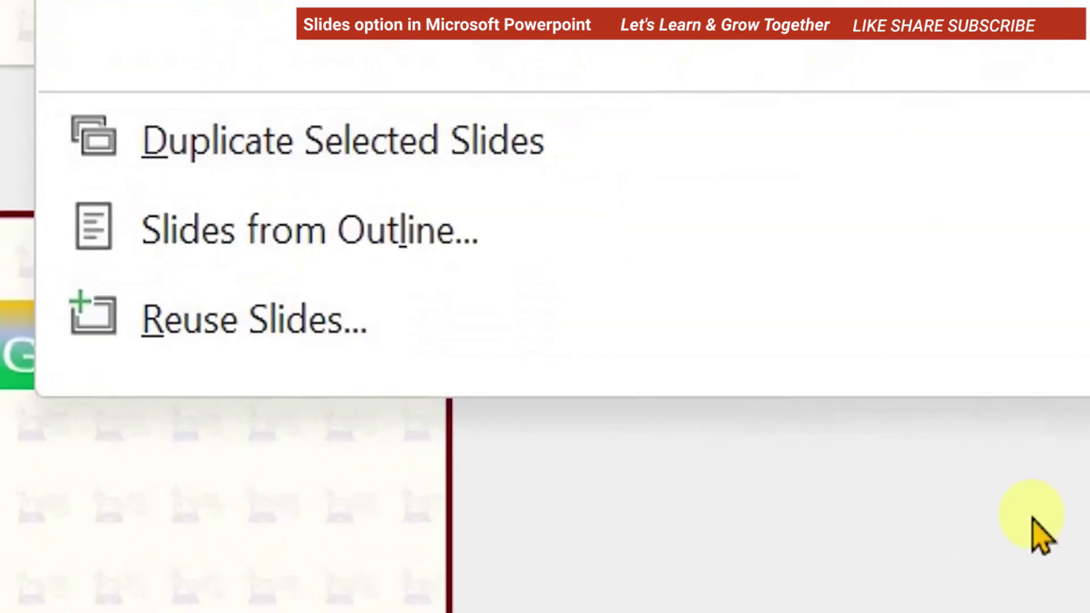
pyautogui.click(433, 490)
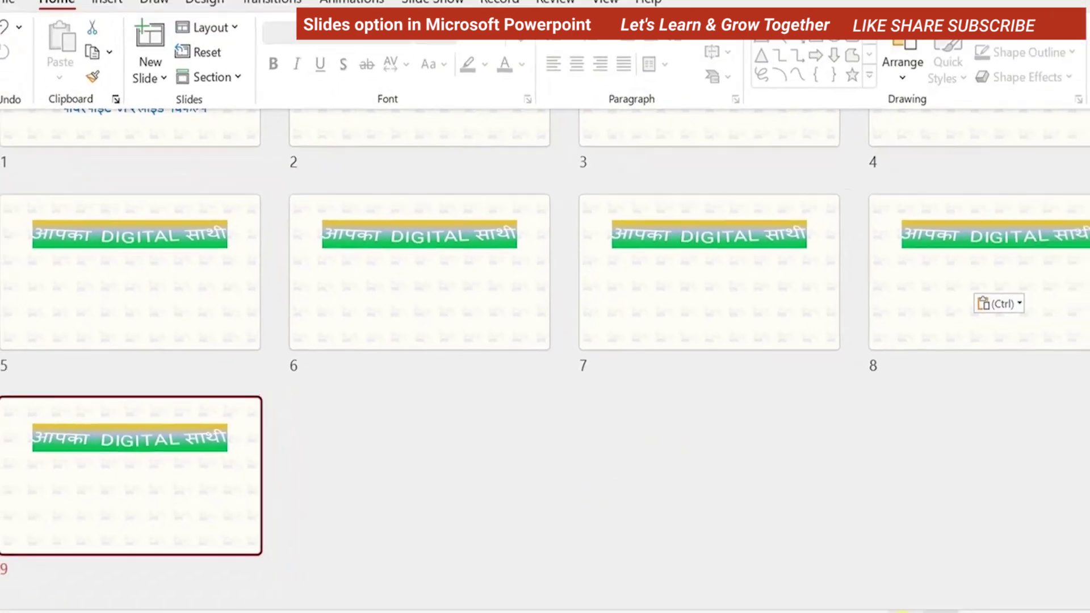
pyautogui.click(813, 602)
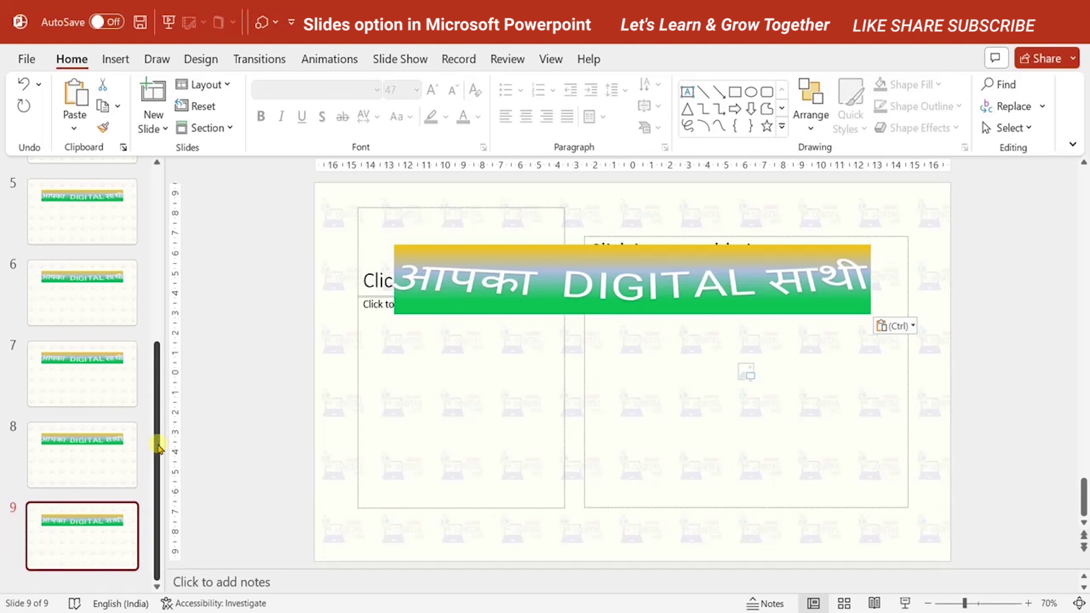
pyautogui.moveTo(153, 398); pyautogui.dragTo(155, 224)
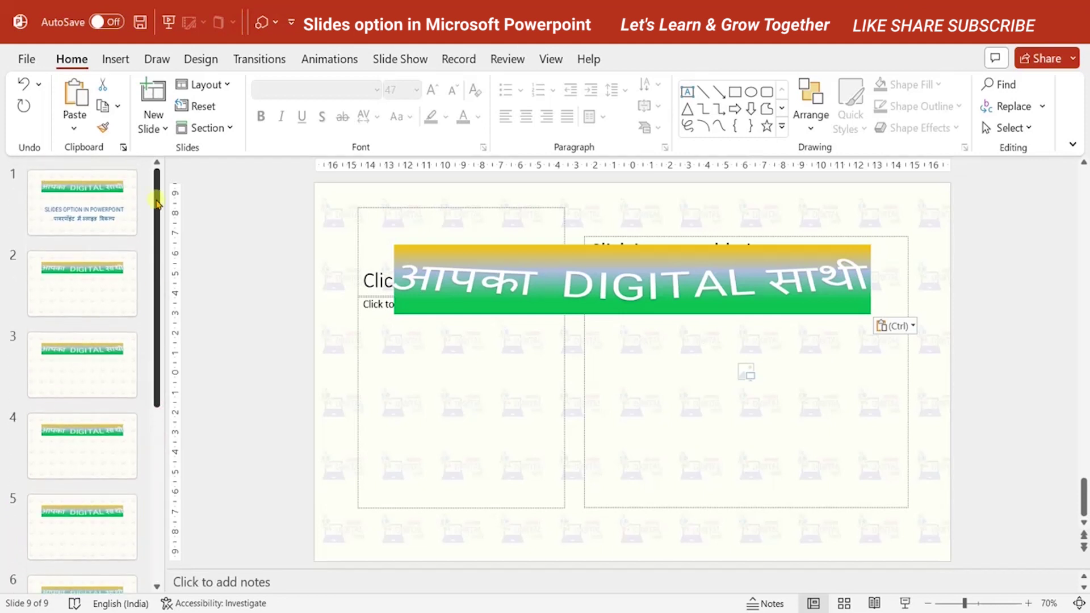
# Duplicate the title slide with New Slide > Duplicate Selected Slides, creating slide 2
pyautogui.click(108, 214)
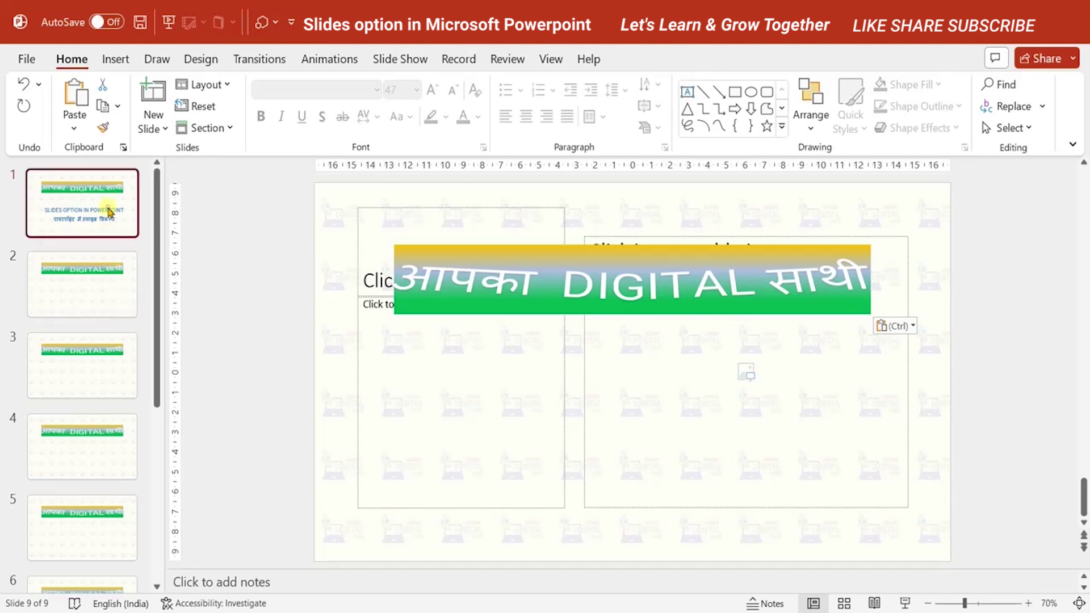
pyautogui.click(164, 130)
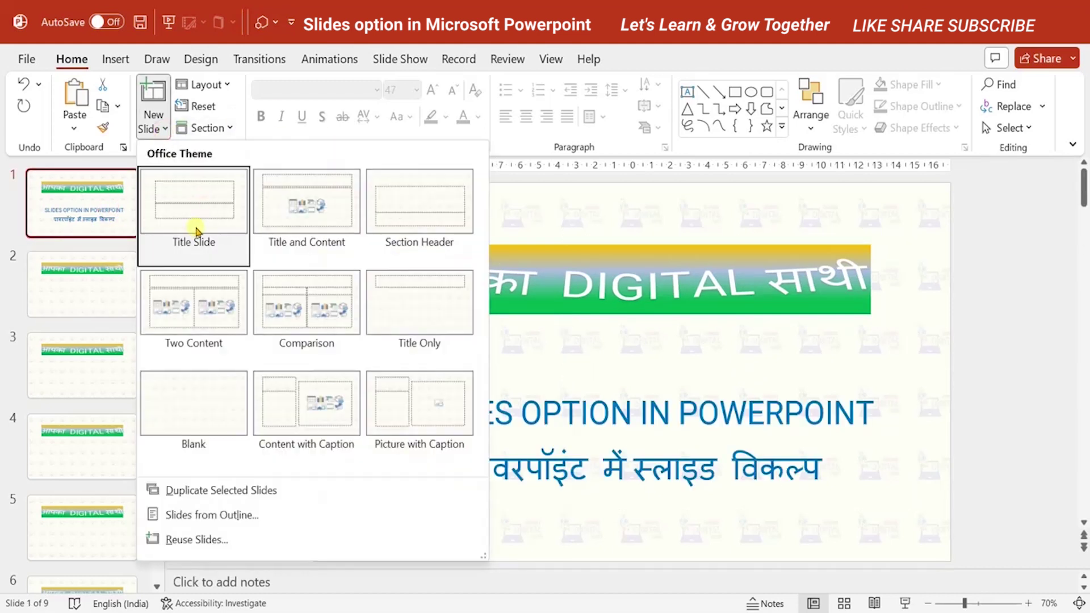
pyautogui.click(165, 130)
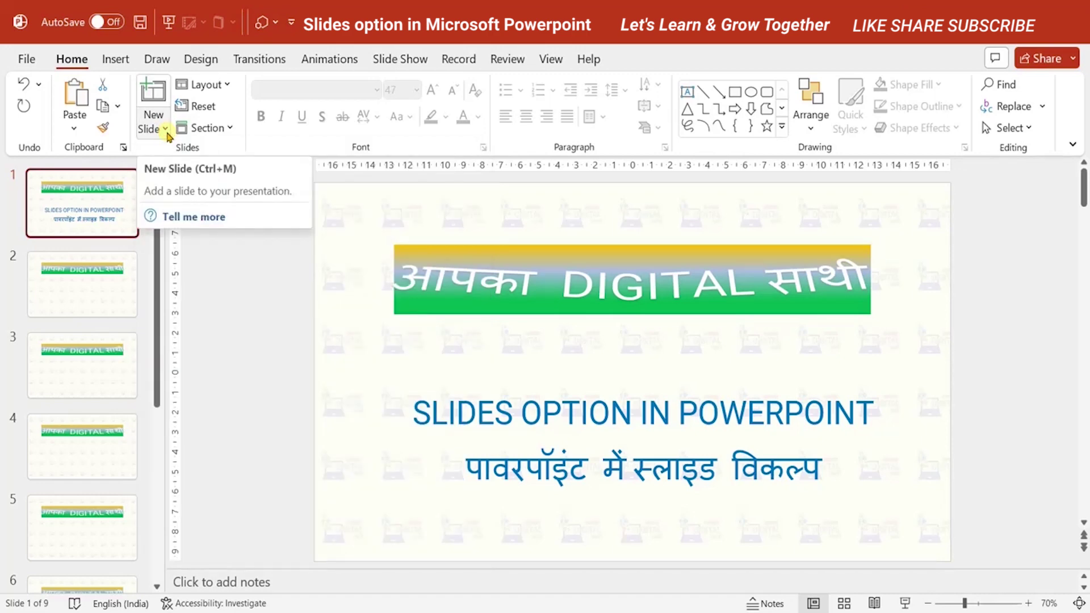
pyautogui.click(165, 130)
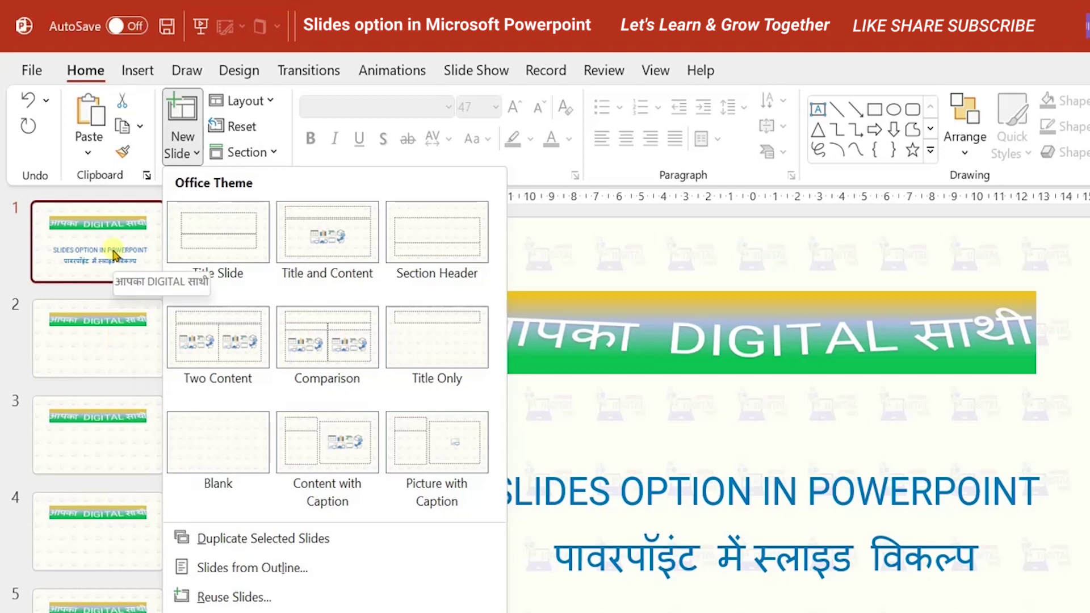
pyautogui.click(245, 539)
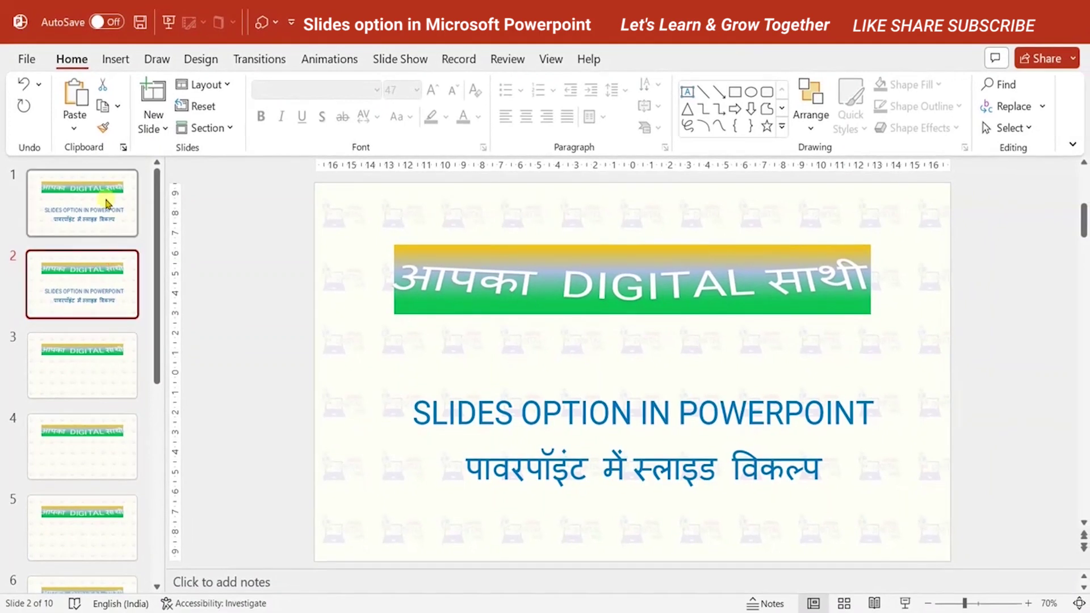
# Duplicate slide 2 with Ctrl+D, then delete the duplicate
pyautogui.click(106, 203)
pyautogui.click(85, 304)
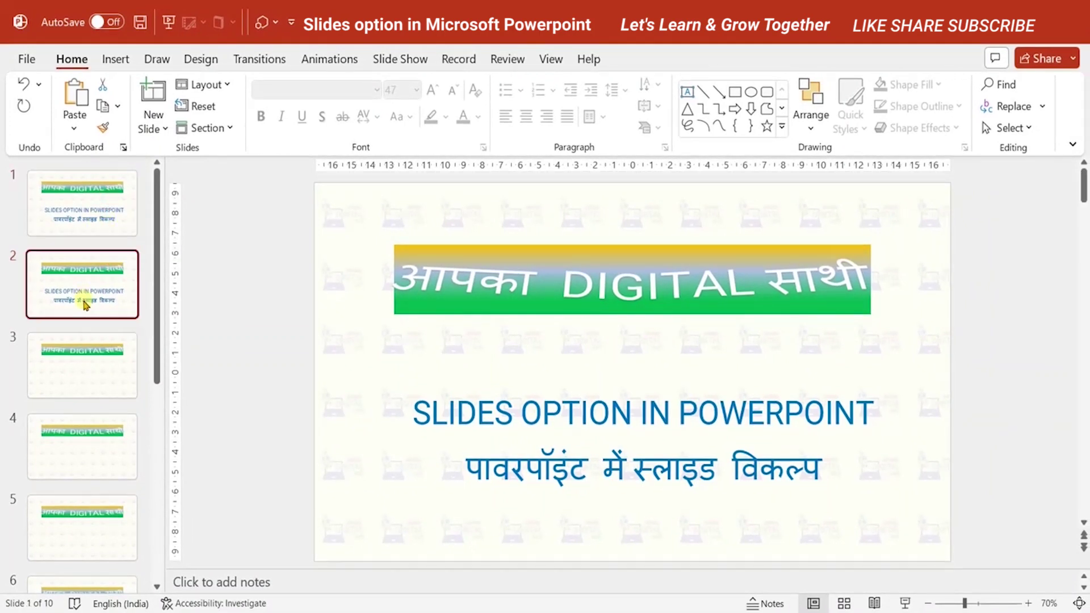
pyautogui.click(154, 129)
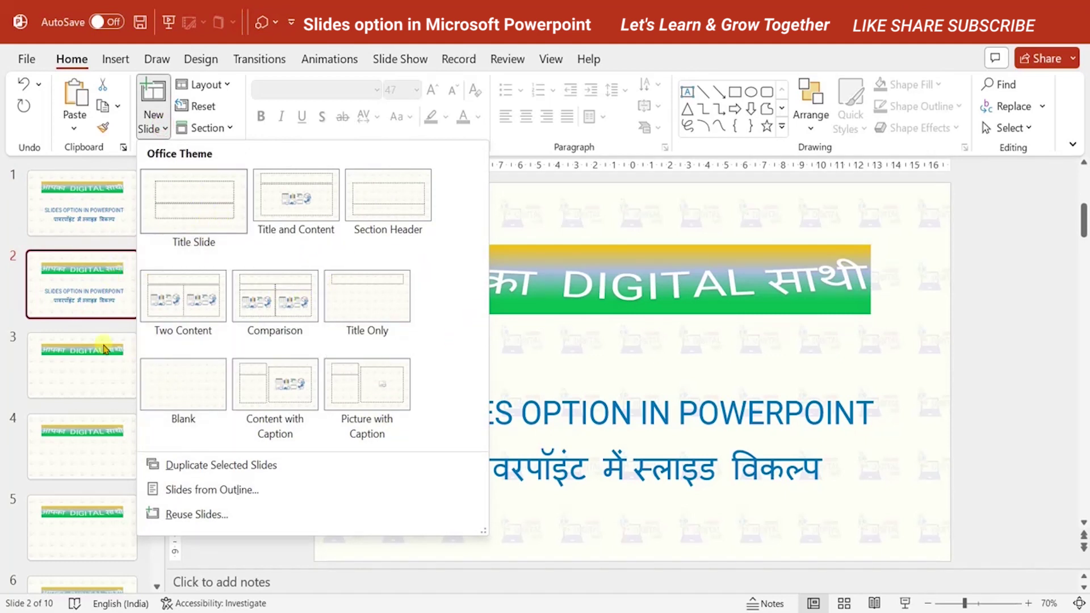
pyautogui.click(102, 373)
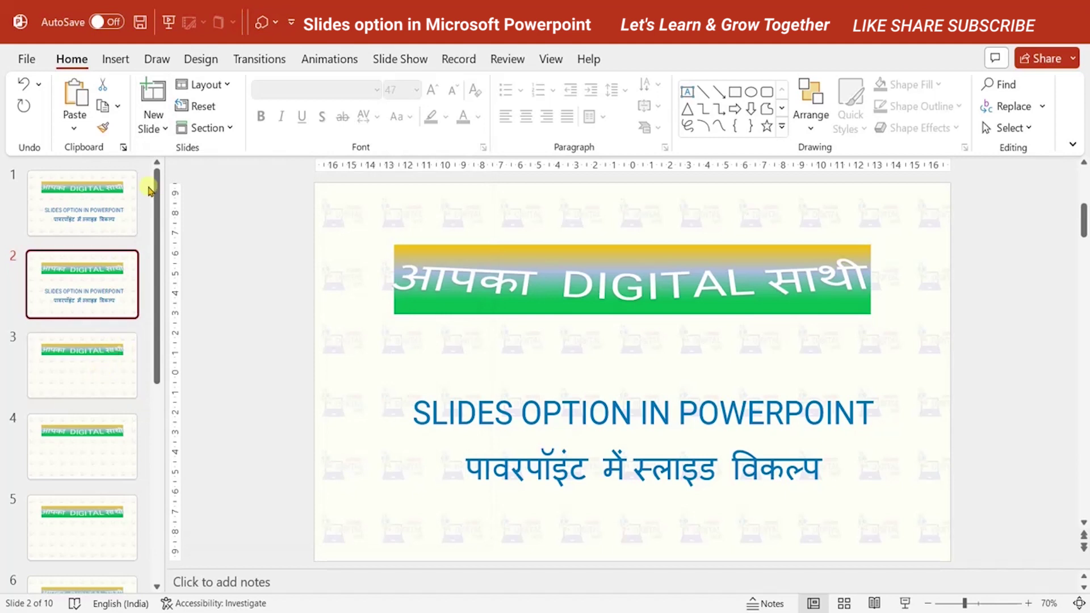
pyautogui.click(105, 294)
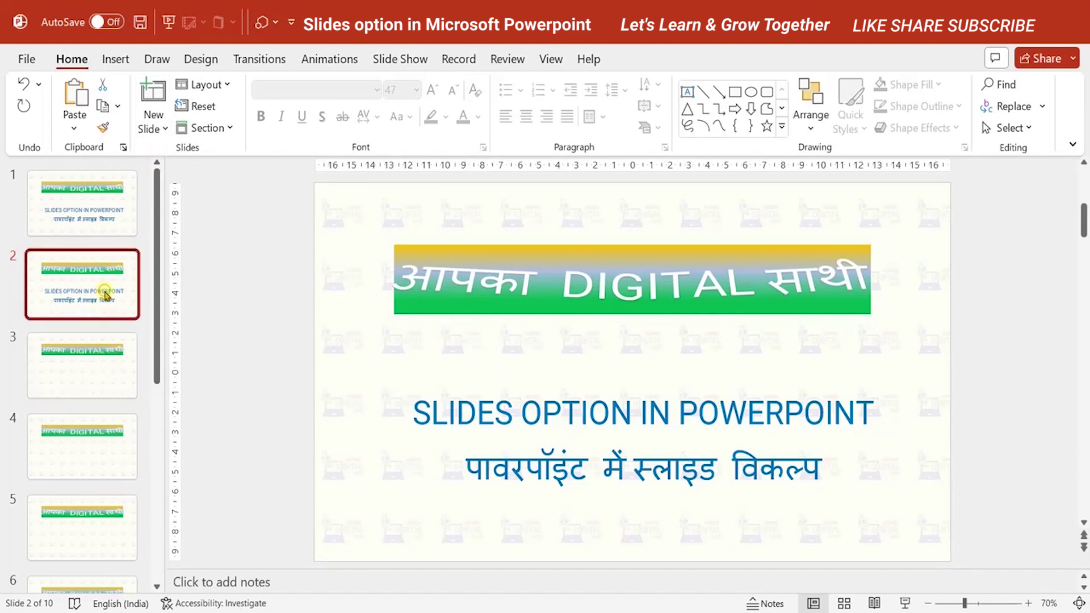
pyautogui.rightClick(105, 295)
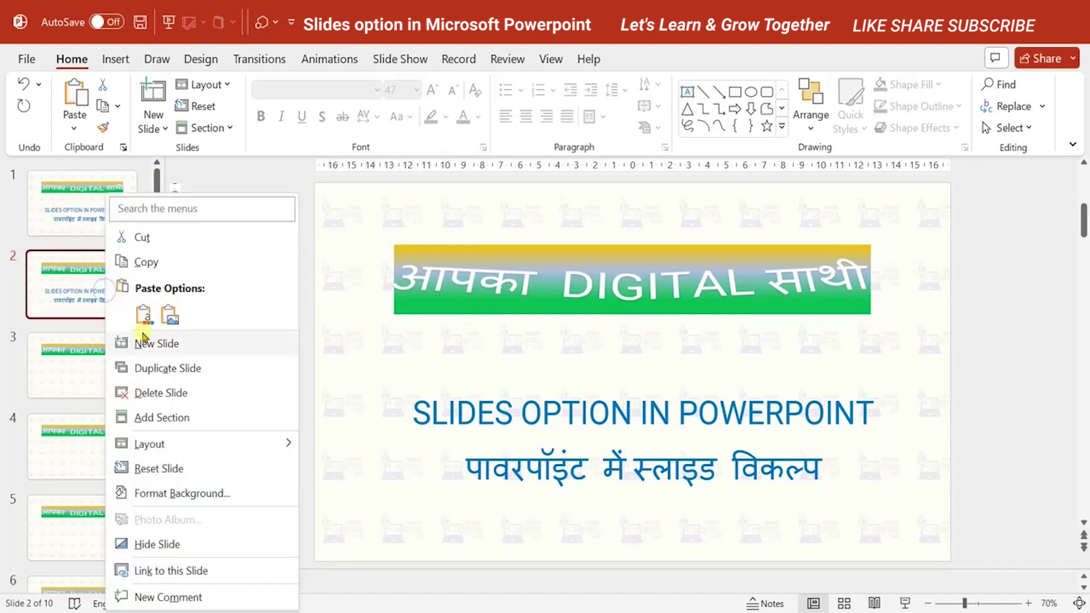
pyautogui.click(57, 307)
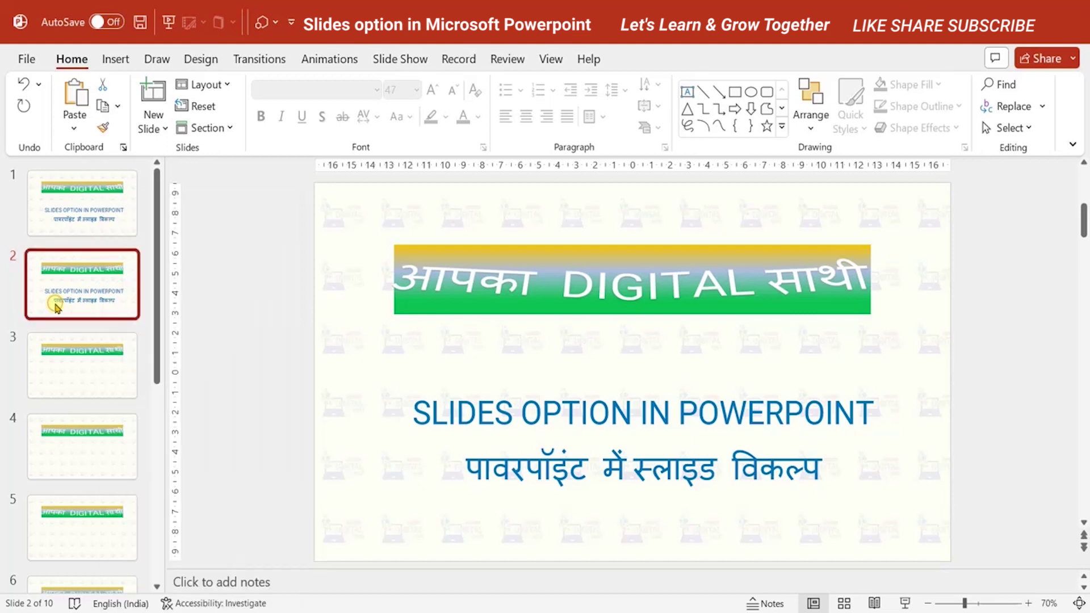
pyautogui.hotkey('ctrl', 'd')
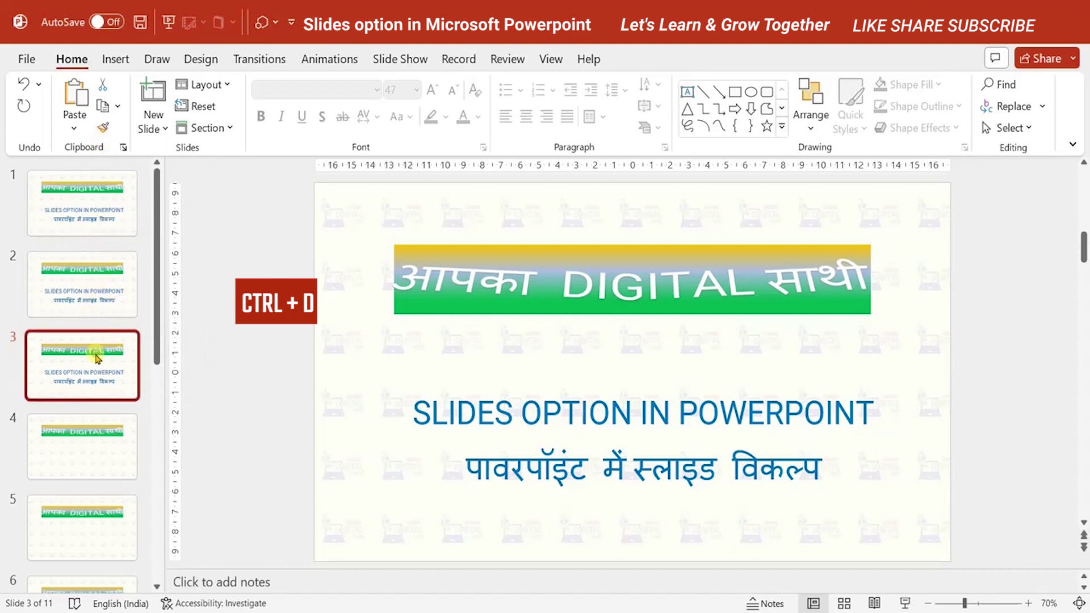
pyautogui.press('Delete')
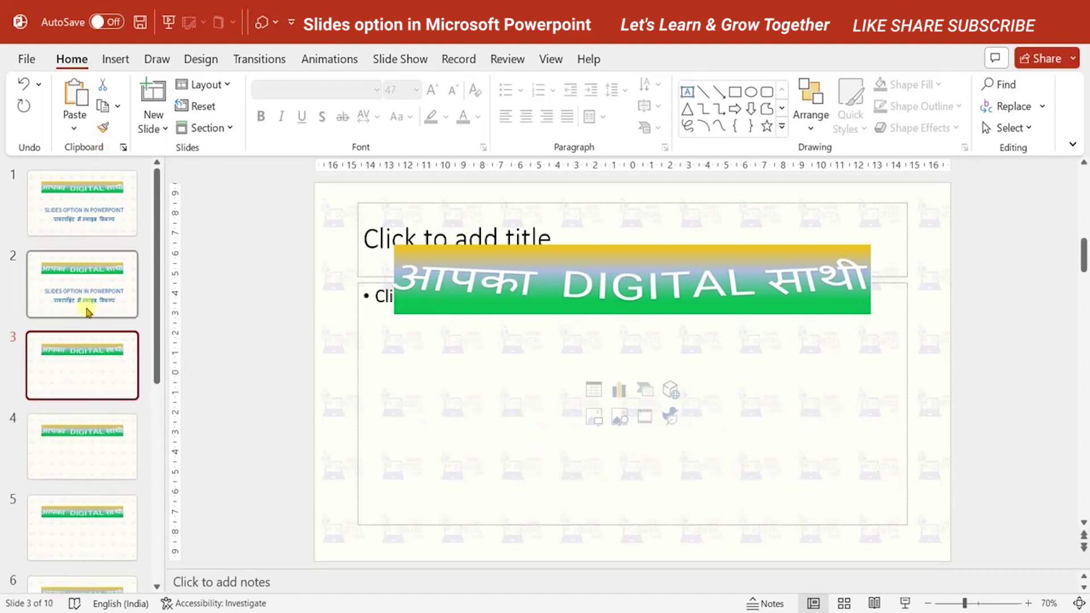
# Delete the title-slide copy at slide 2, returning to slide 1
pyautogui.click(87, 306)
pyautogui.press('Delete')
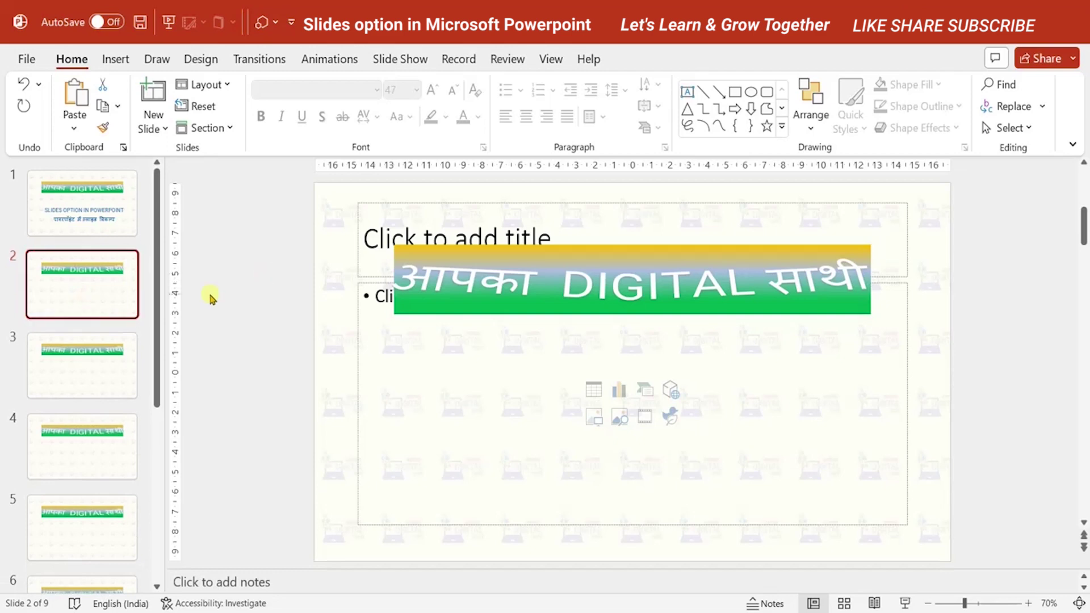
pyautogui.click(113, 208)
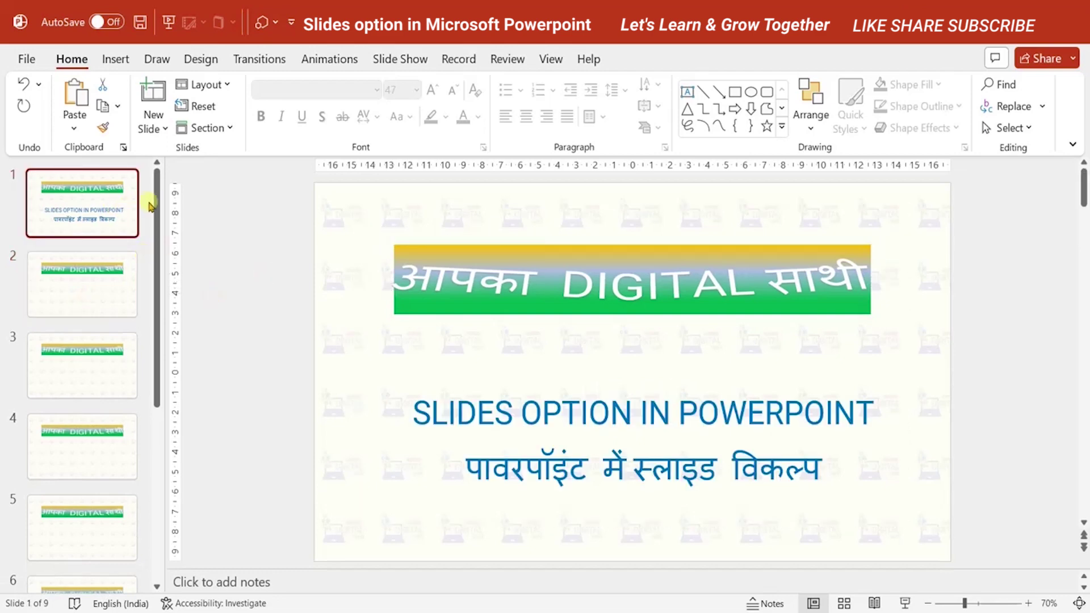
# Insert slides after slide 2 from the Left, right.txt outline in Desktop > Advance excel
pyautogui.click(164, 128)
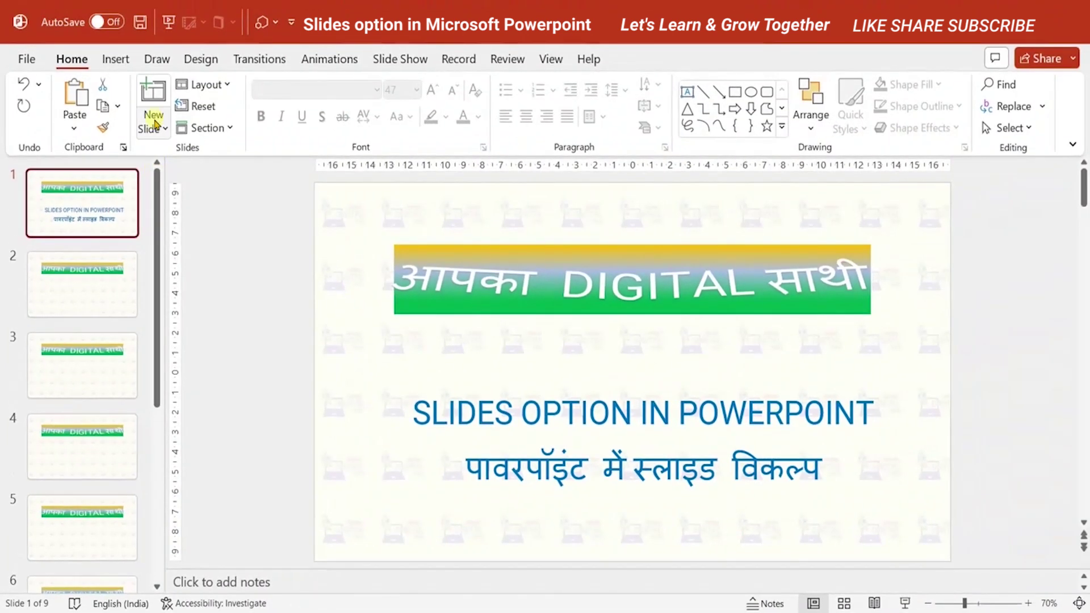
pyautogui.click(107, 264)
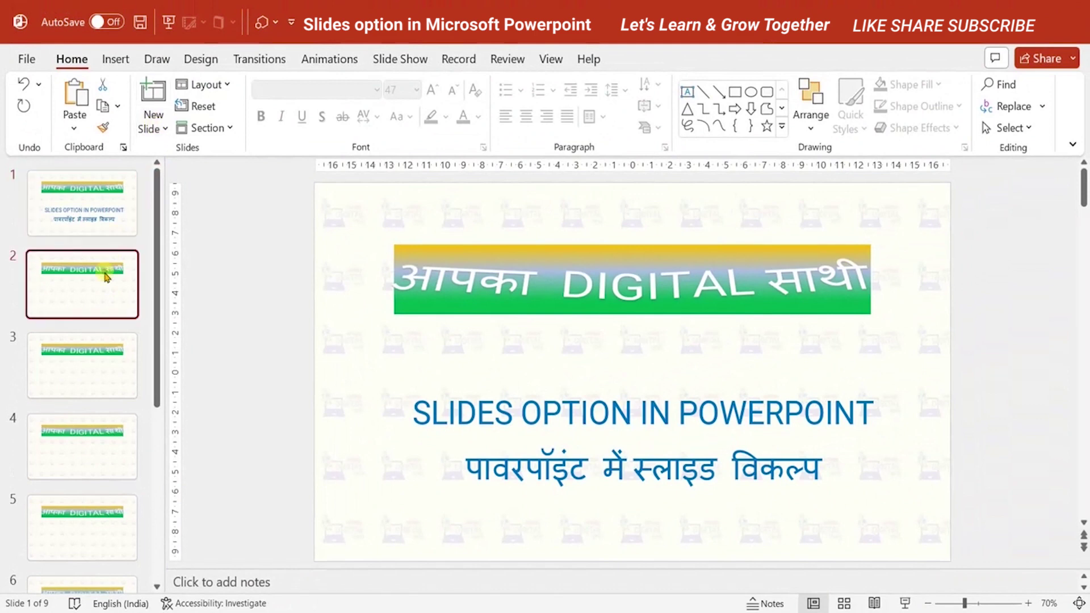
pyautogui.click(155, 129)
pyautogui.click(193, 478)
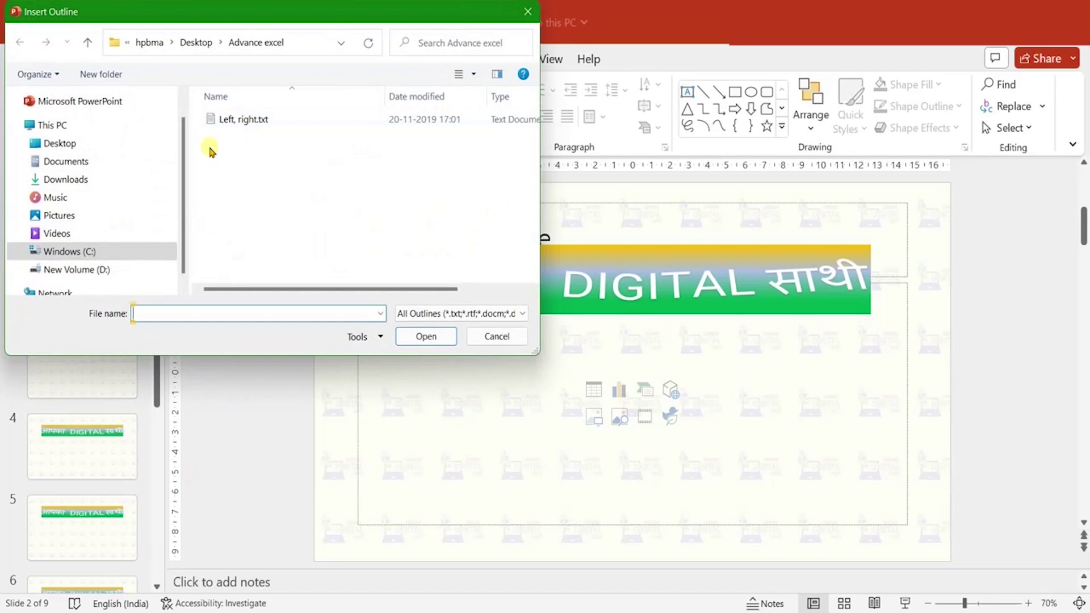
pyautogui.click(59, 143)
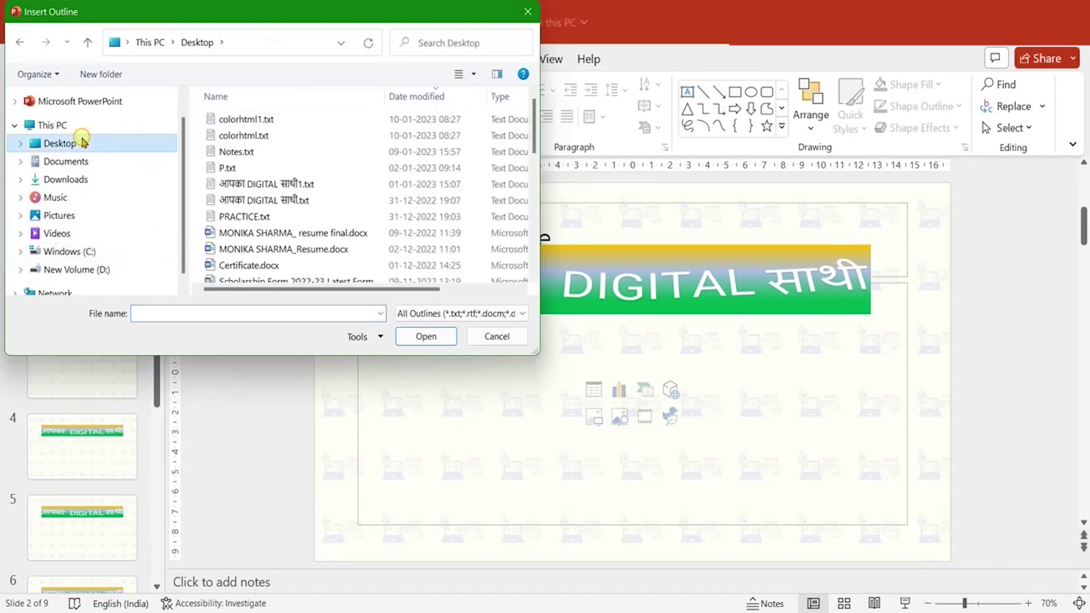
pyautogui.doubleClick(282, 229)
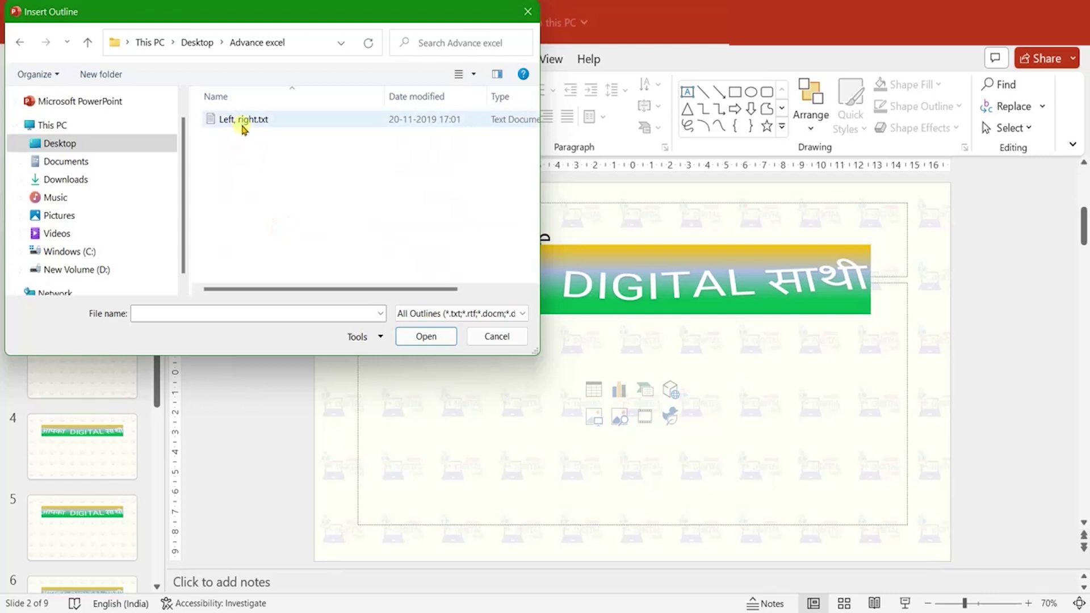
pyautogui.click(245, 124)
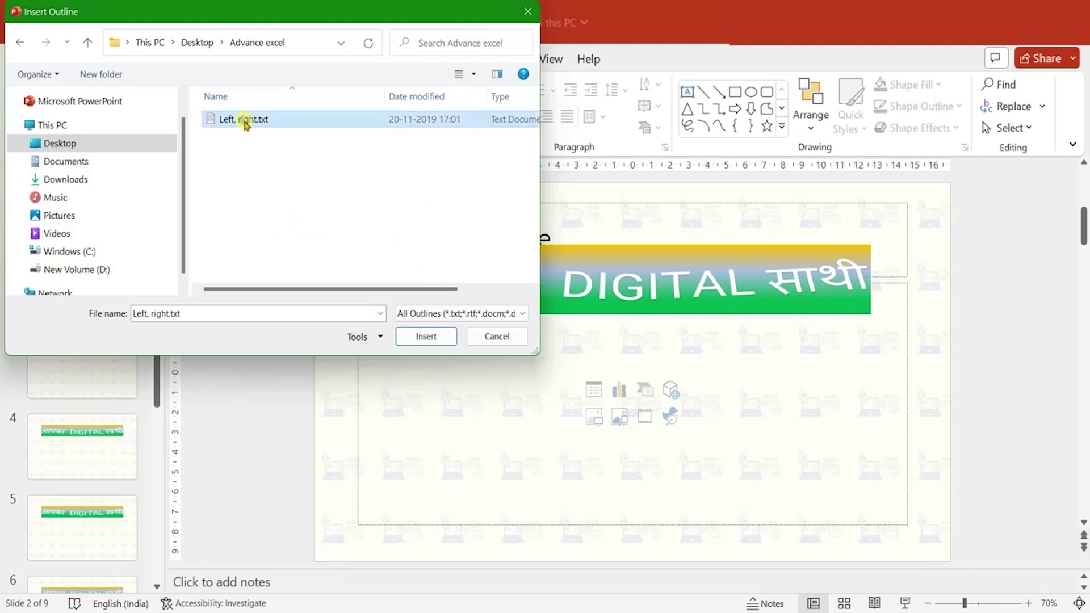
pyautogui.click(407, 341)
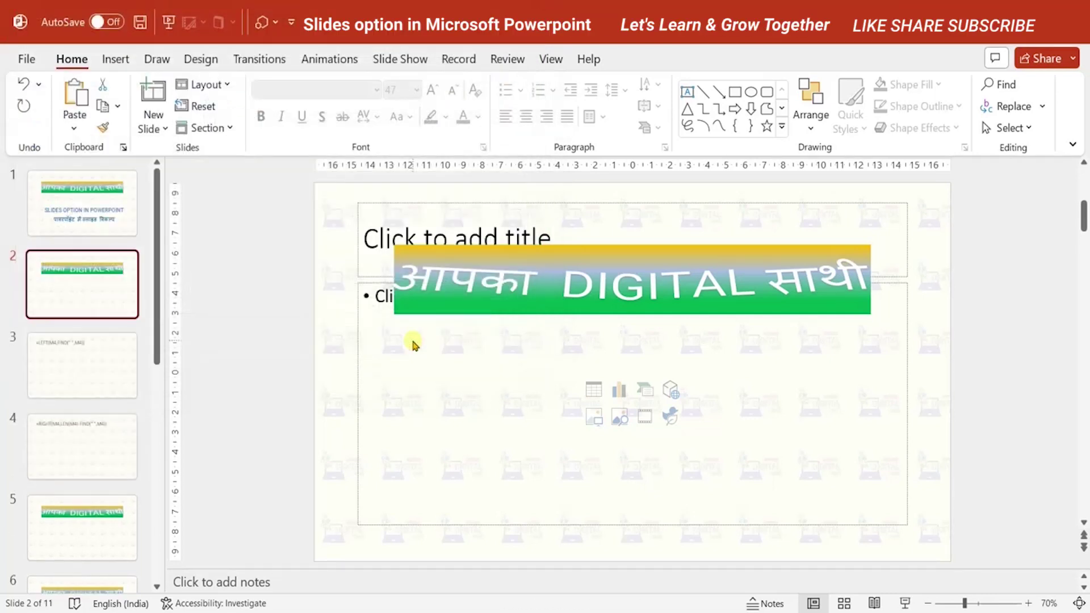
# Compare the LEFT and RIGHT formula slides, switching between slides 3 and 4
pyautogui.click(105, 363)
pyautogui.click(97, 432)
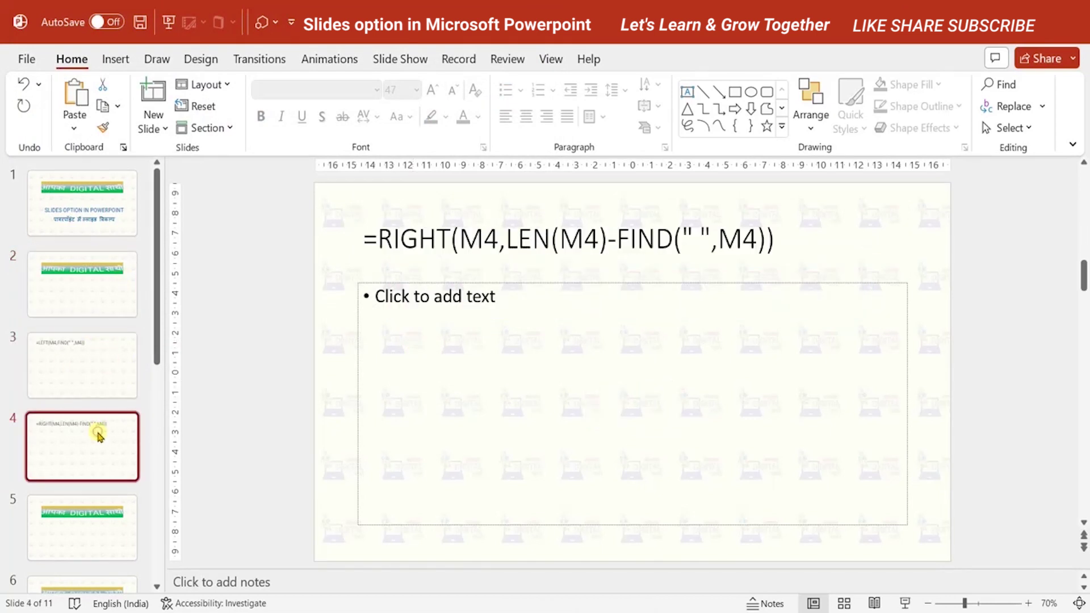
pyautogui.click(131, 343)
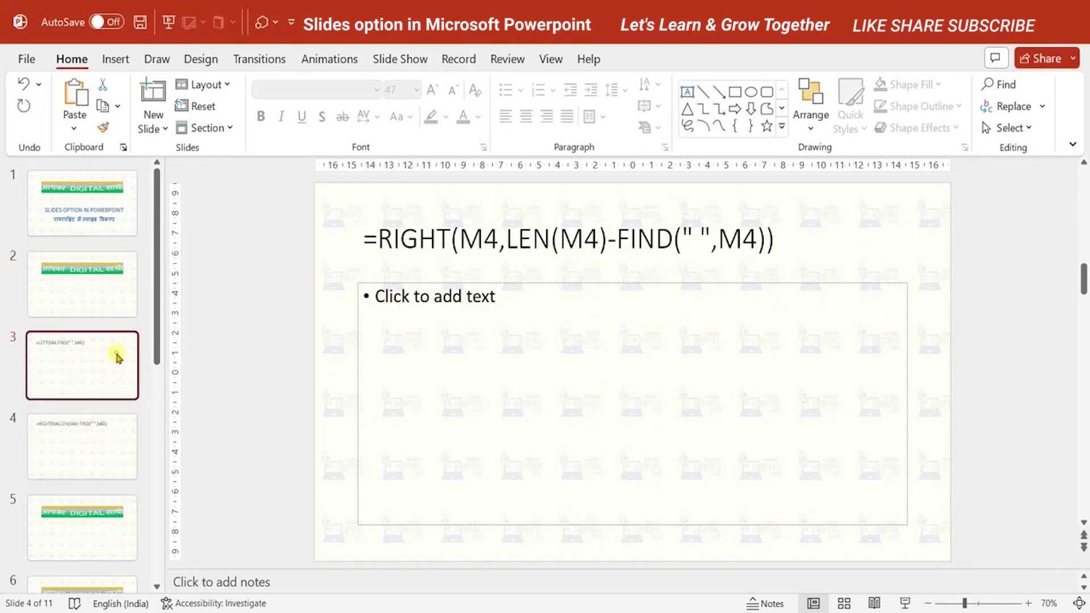
pyautogui.click(108, 446)
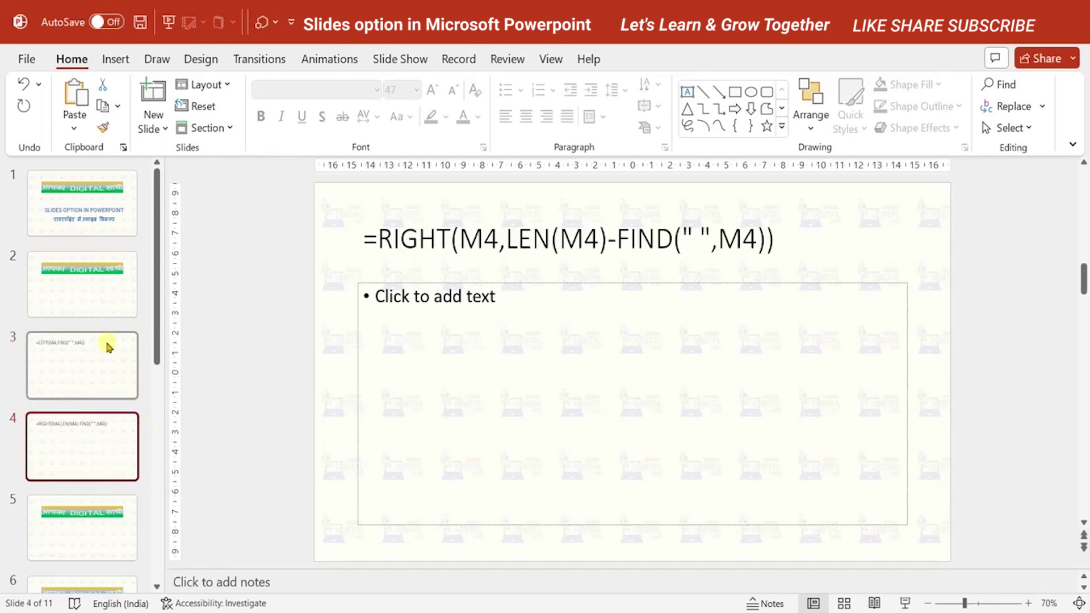
pyautogui.click(107, 344)
pyautogui.click(93, 425)
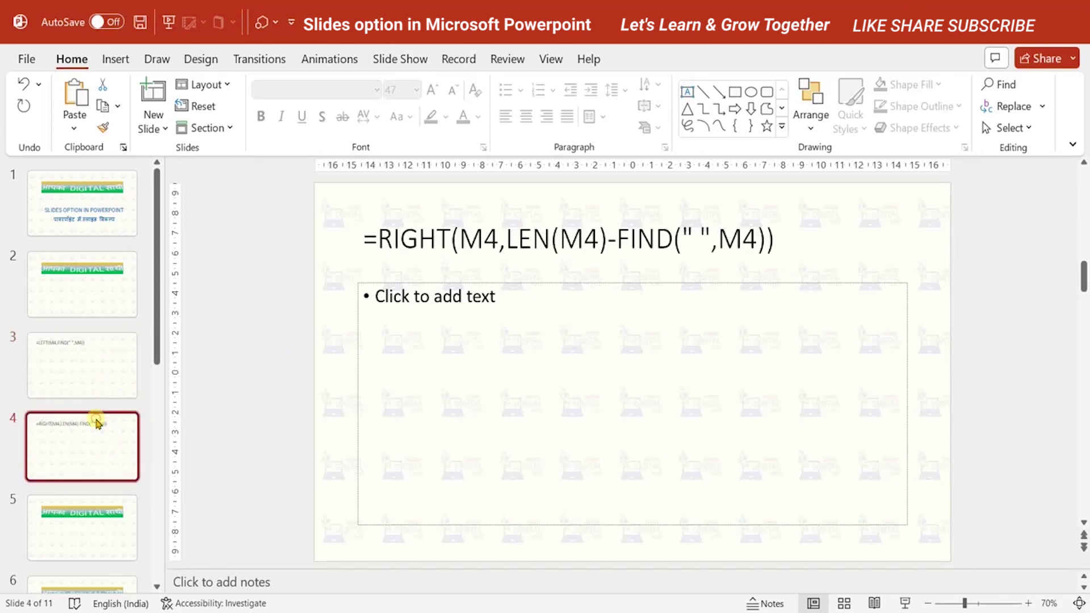
pyautogui.click(103, 379)
pyautogui.click(122, 328)
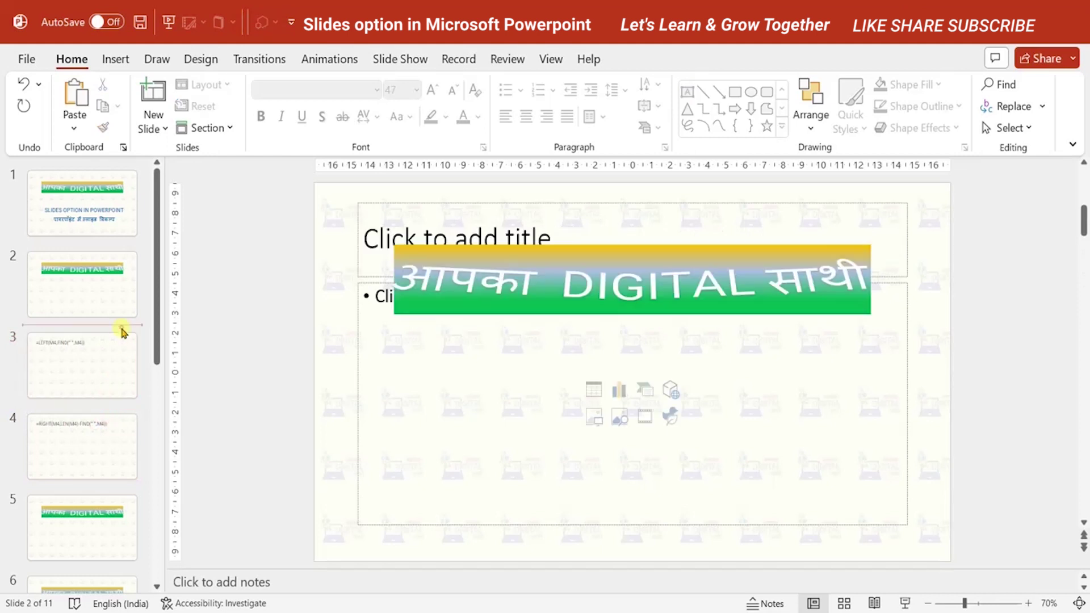
pyautogui.click(118, 361)
pyautogui.click(107, 439)
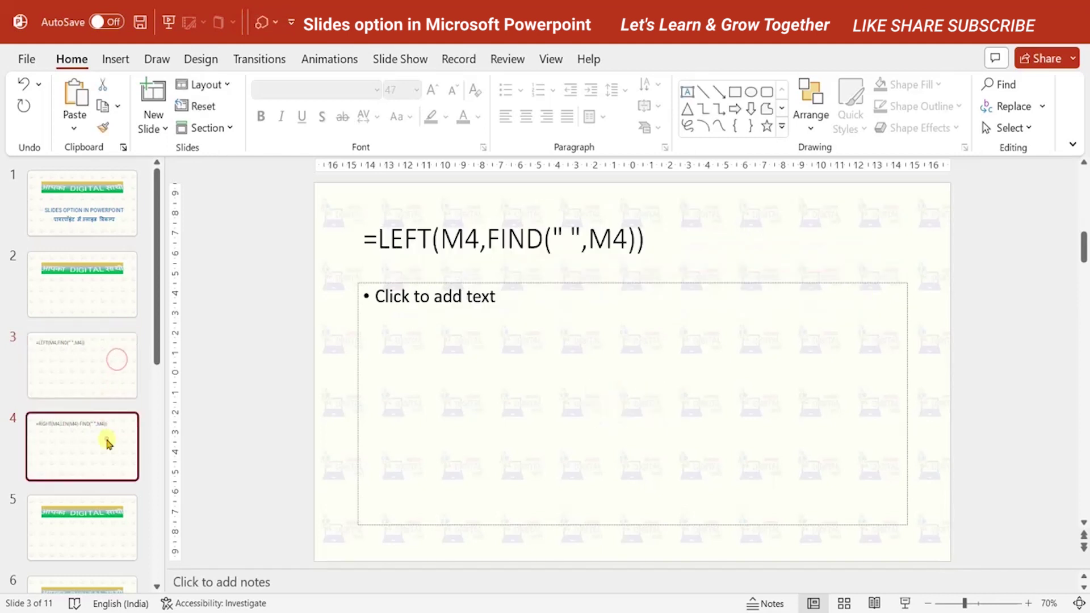
# Scroll down the thumbnail pane and open the final slide, slide 11
pyautogui.click(166, 132)
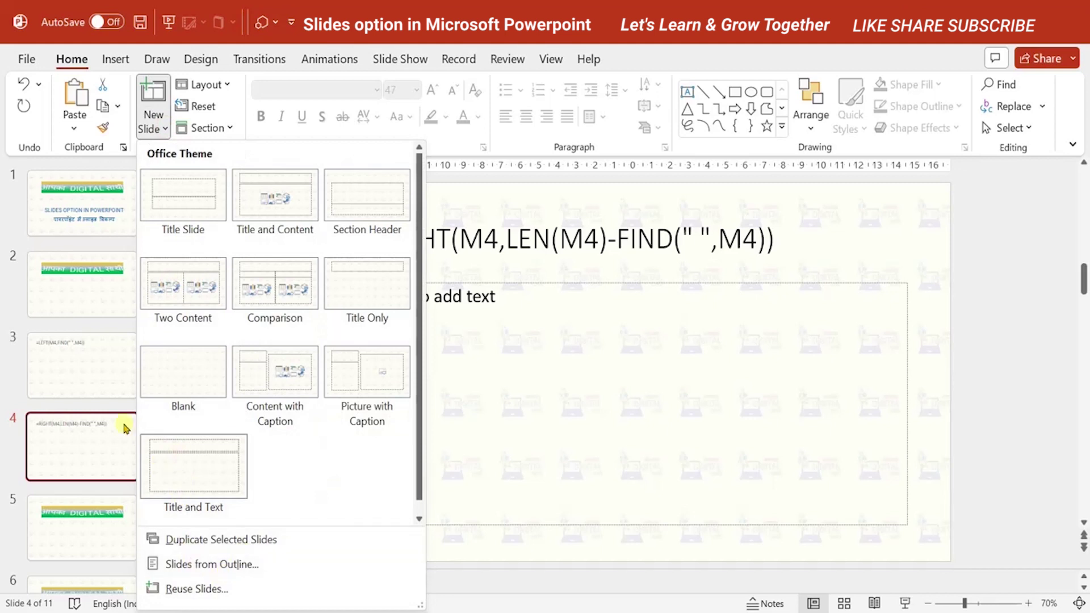
pyautogui.click(125, 472)
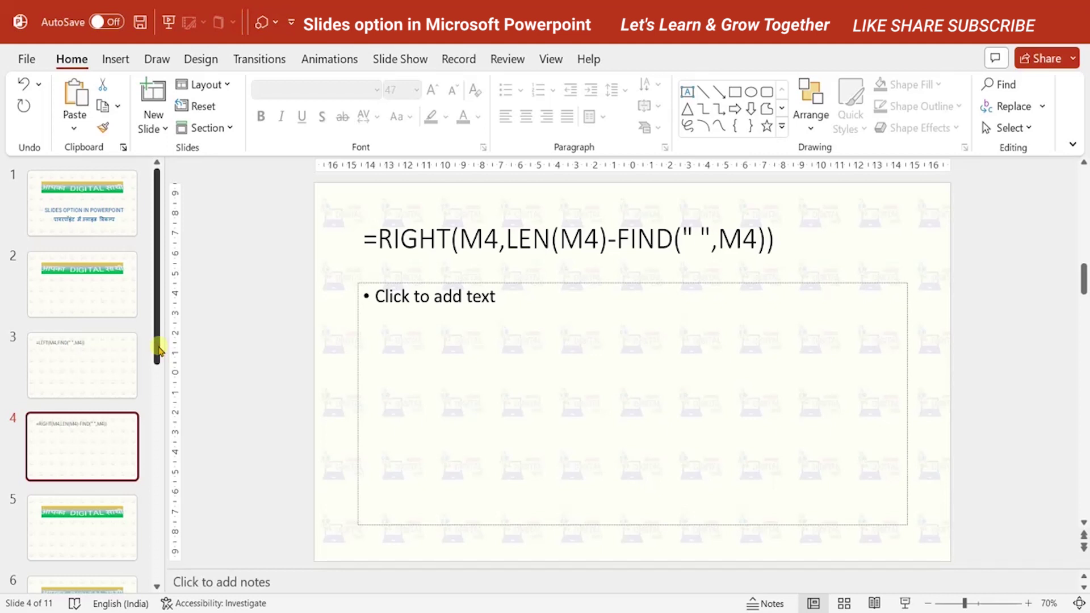
pyautogui.moveTo(159, 348); pyautogui.dragTo(184, 606)
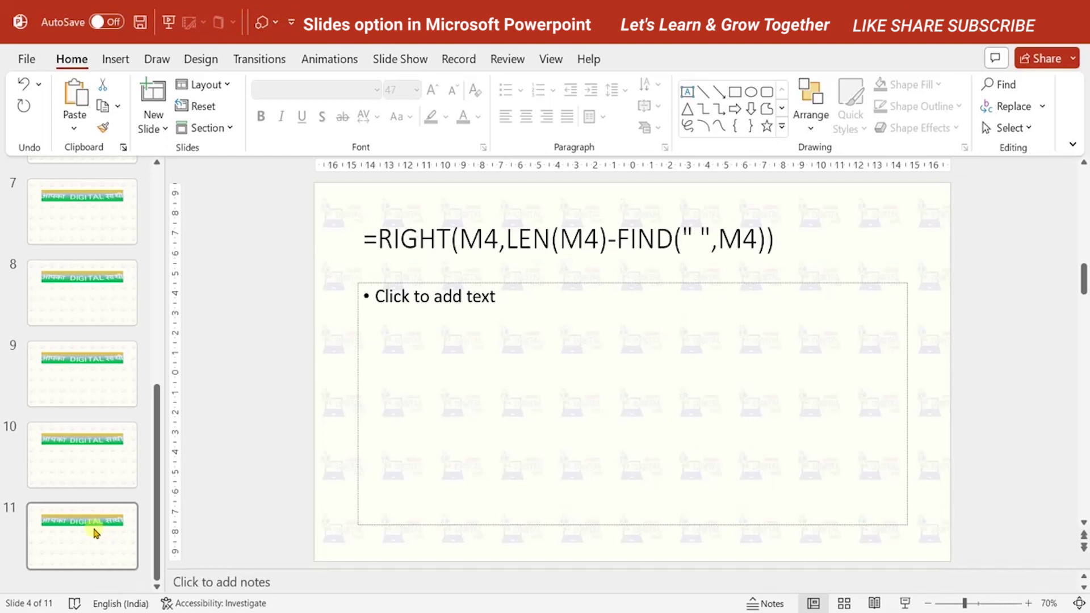
pyautogui.click(96, 532)
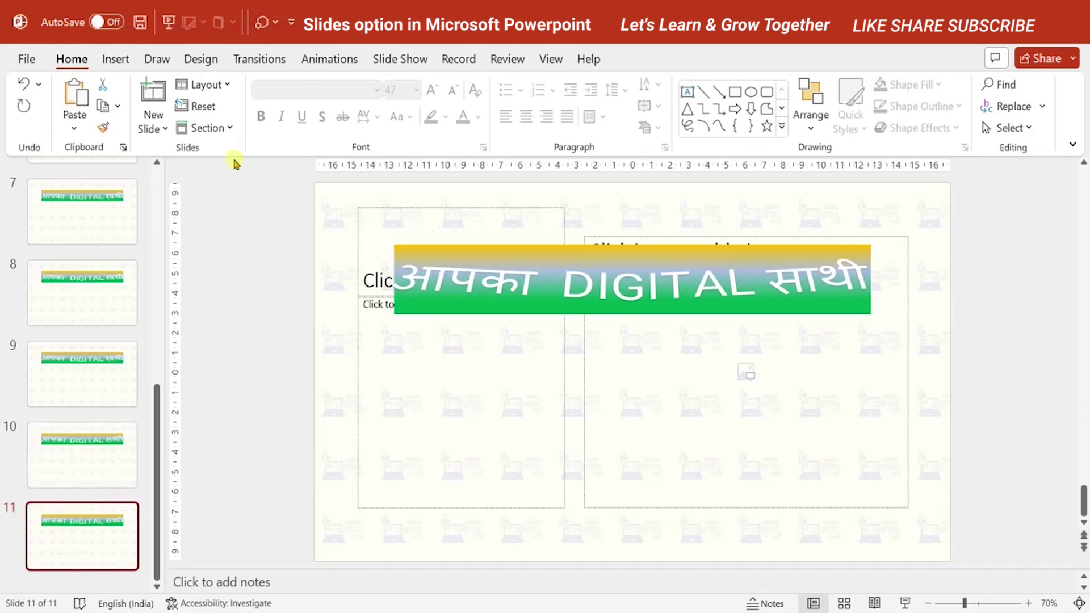
# Reuse Slide 1 of Basic Screen_Excel.pptx as new slide 12 with the annotated Excel screen
pyautogui.click(156, 128)
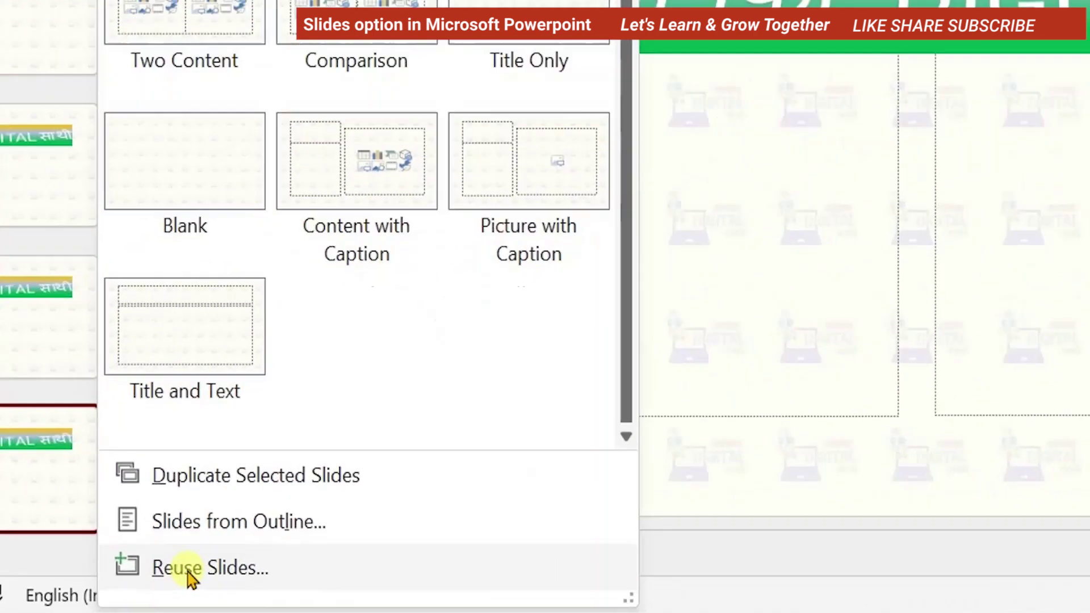
pyautogui.click(196, 537)
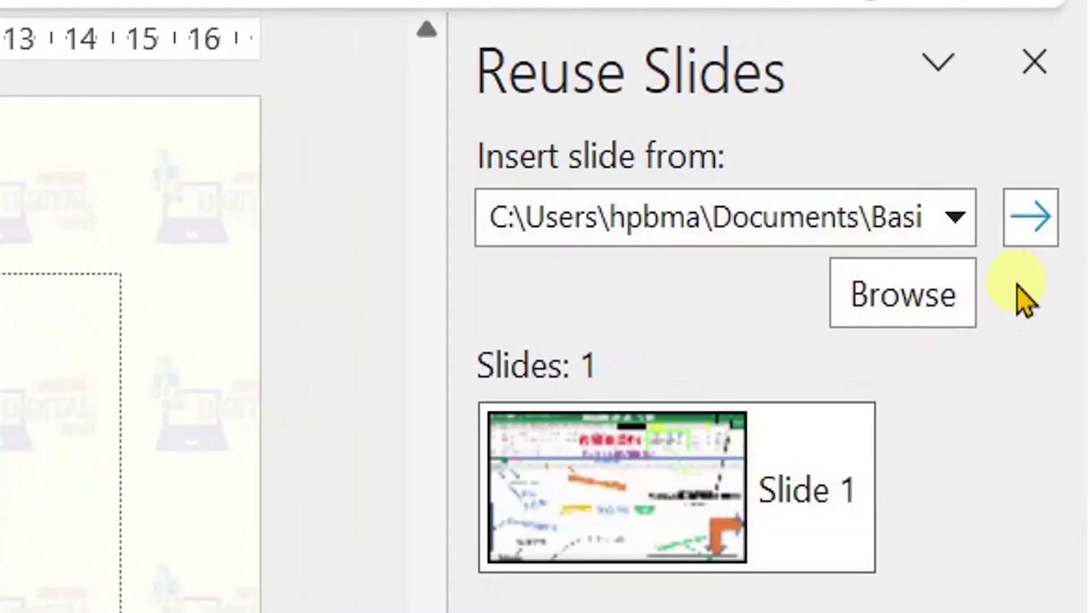
pyautogui.click(908, 303)
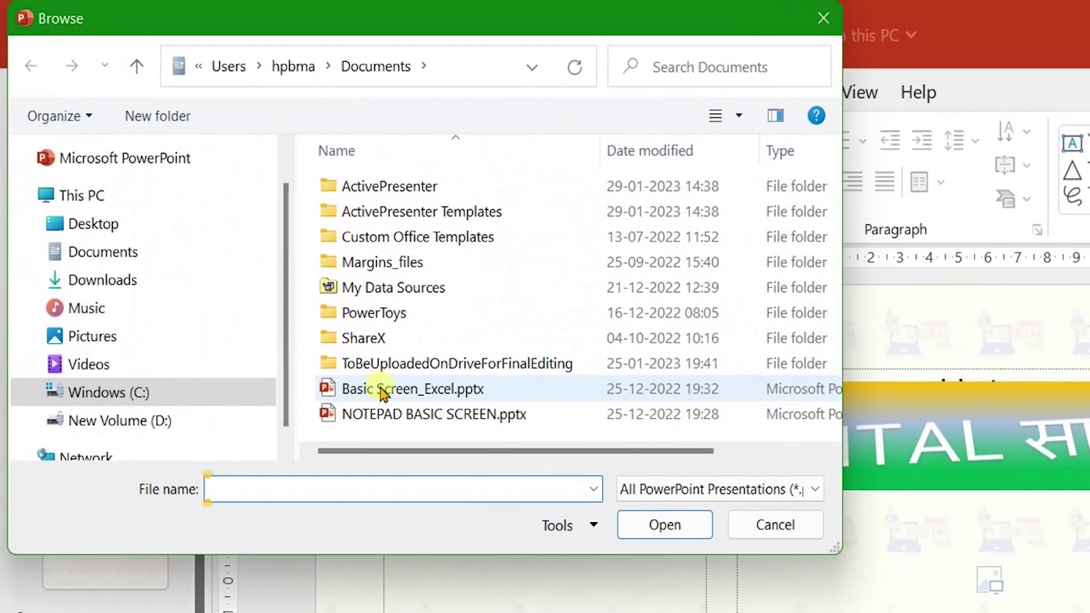
pyautogui.click(379, 388)
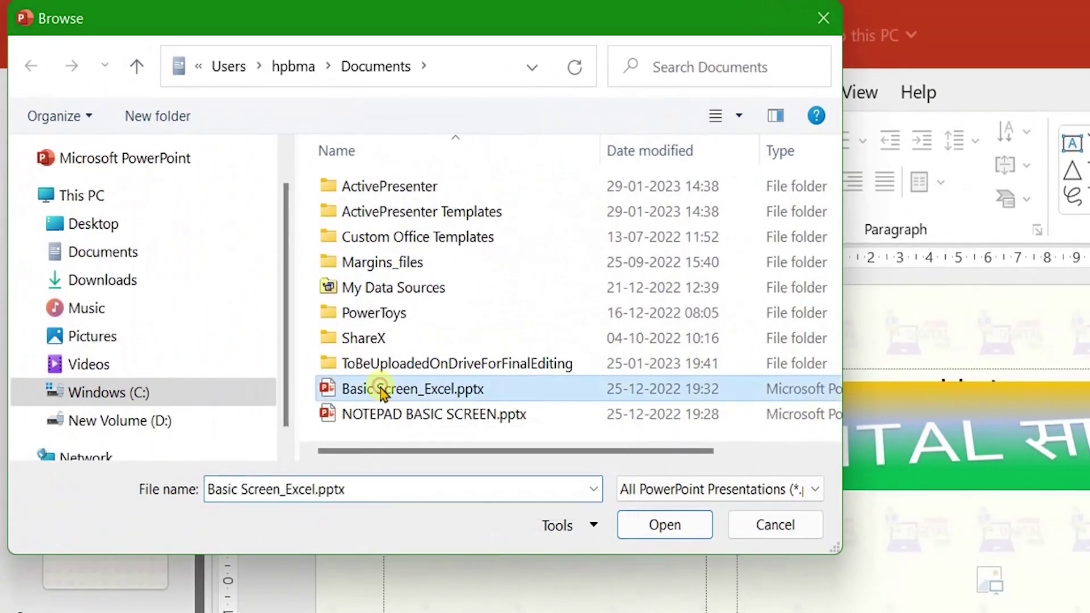
pyautogui.click(674, 527)
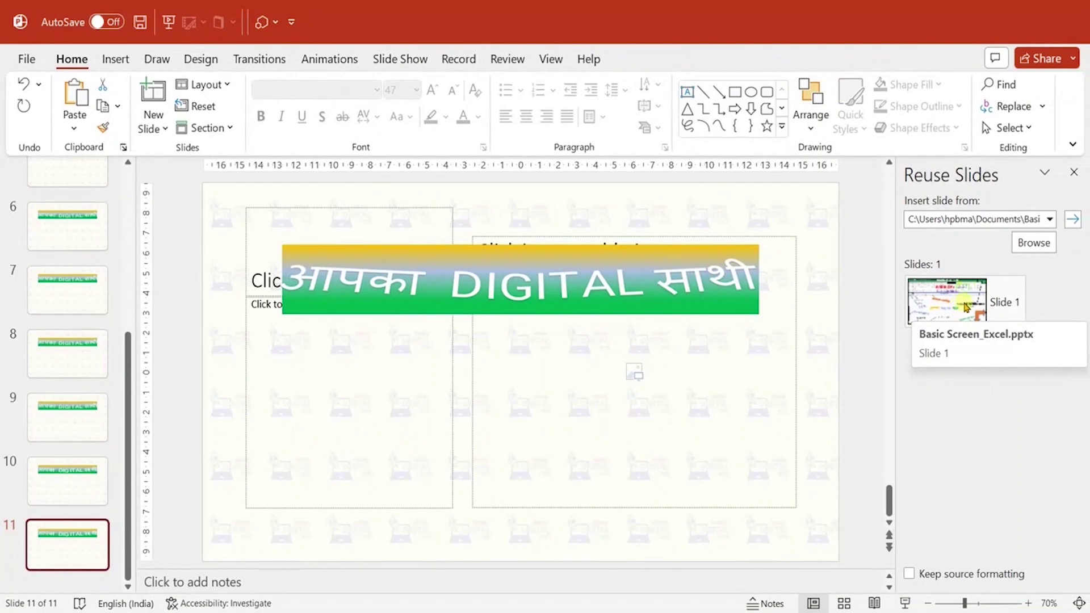
pyautogui.click(967, 307)
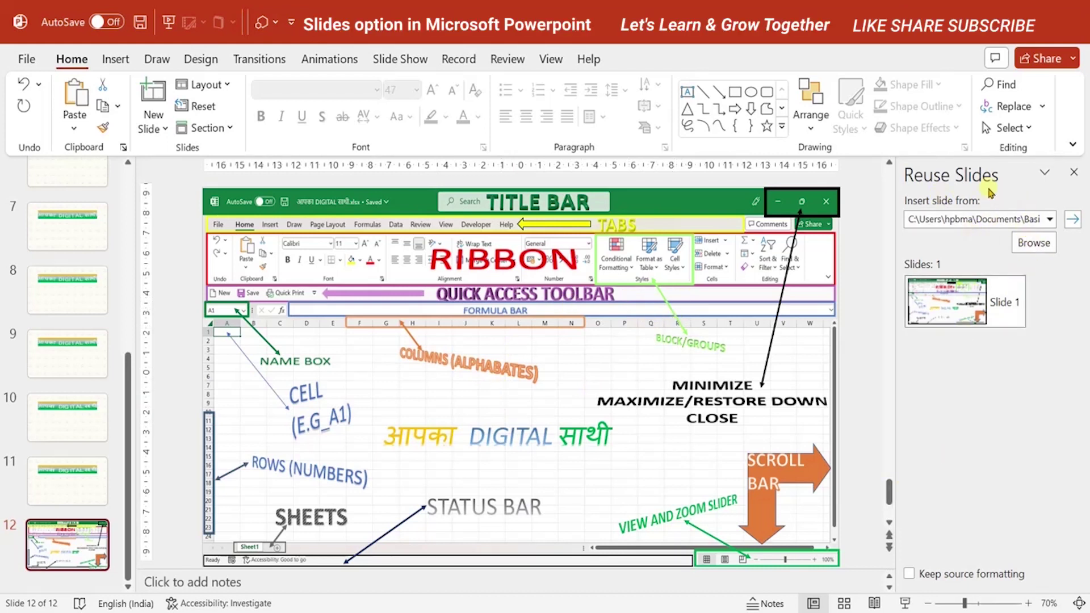
# Close the Reuse Slides pane and return to slide 1 without adding a slide
pyautogui.click(1074, 173)
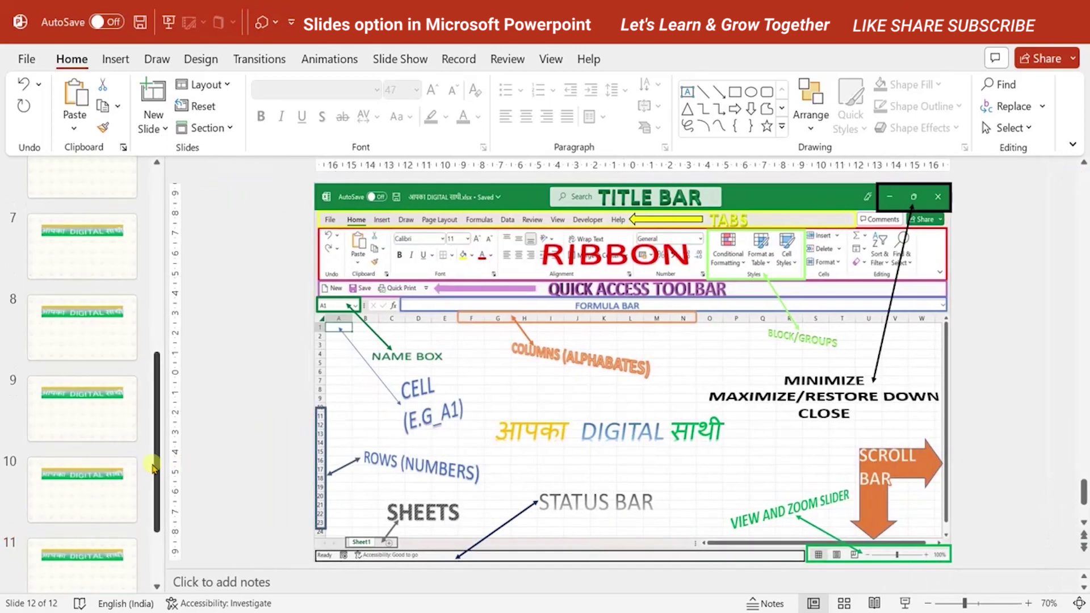
pyautogui.moveTo(158, 466); pyautogui.dragTo(154, 286)
pyautogui.click(117, 181)
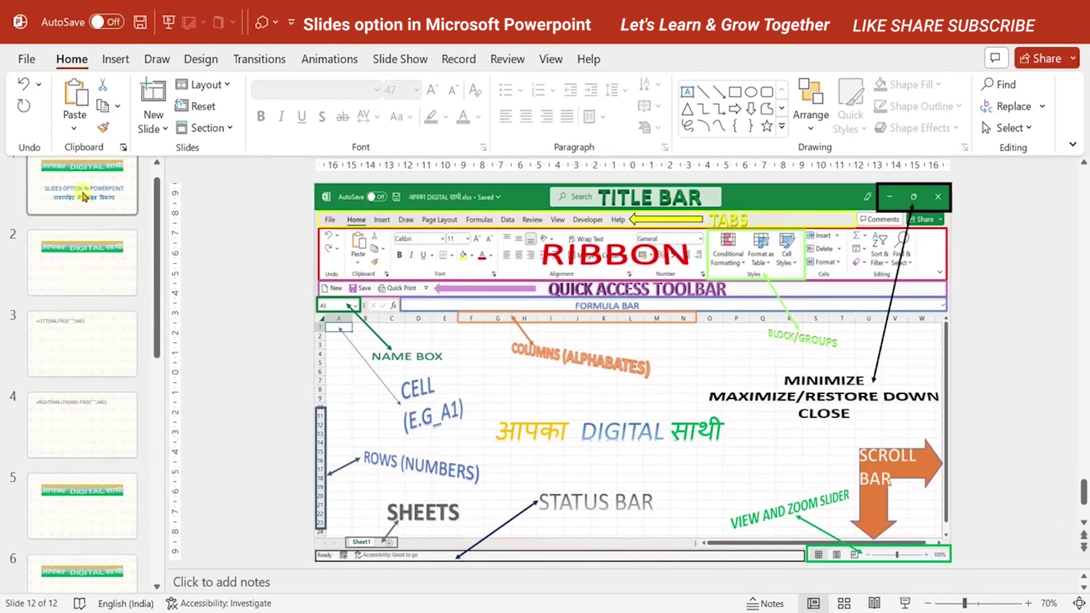
pyautogui.click(153, 128)
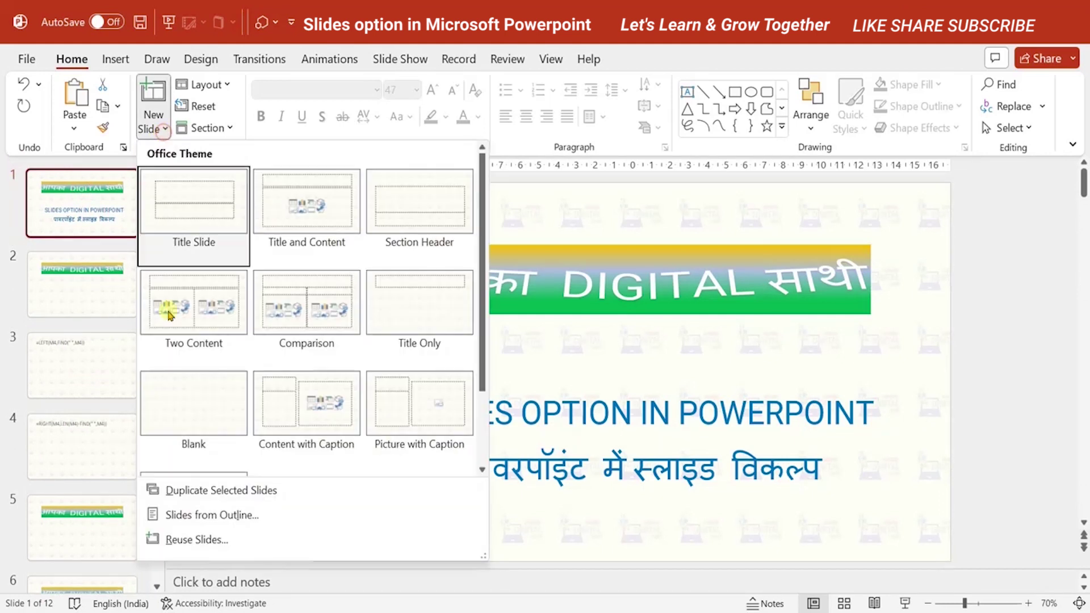
pyautogui.click(628, 301)
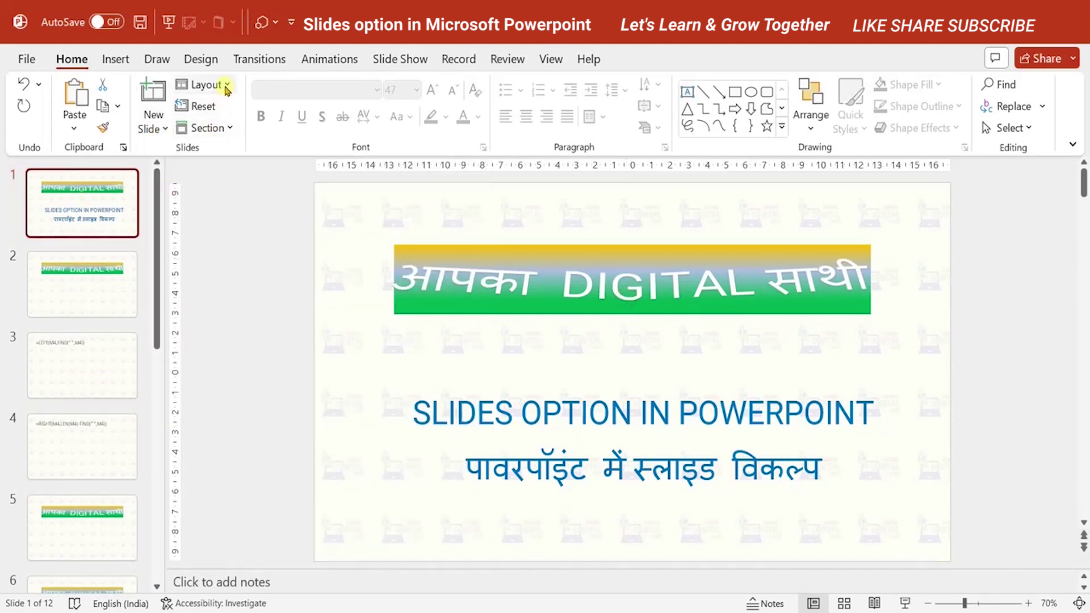
# Delete the =LEFT and =RIGHT formula slides and the reused Excel-screen slide, leaving nine slides
pyautogui.click(98, 342)
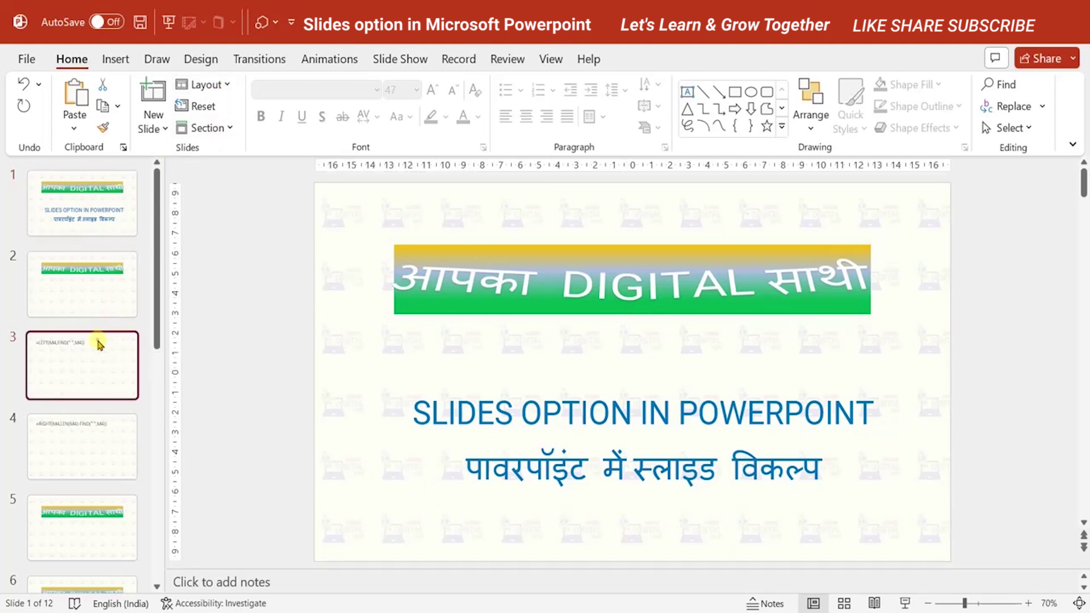
pyautogui.press('Delete')
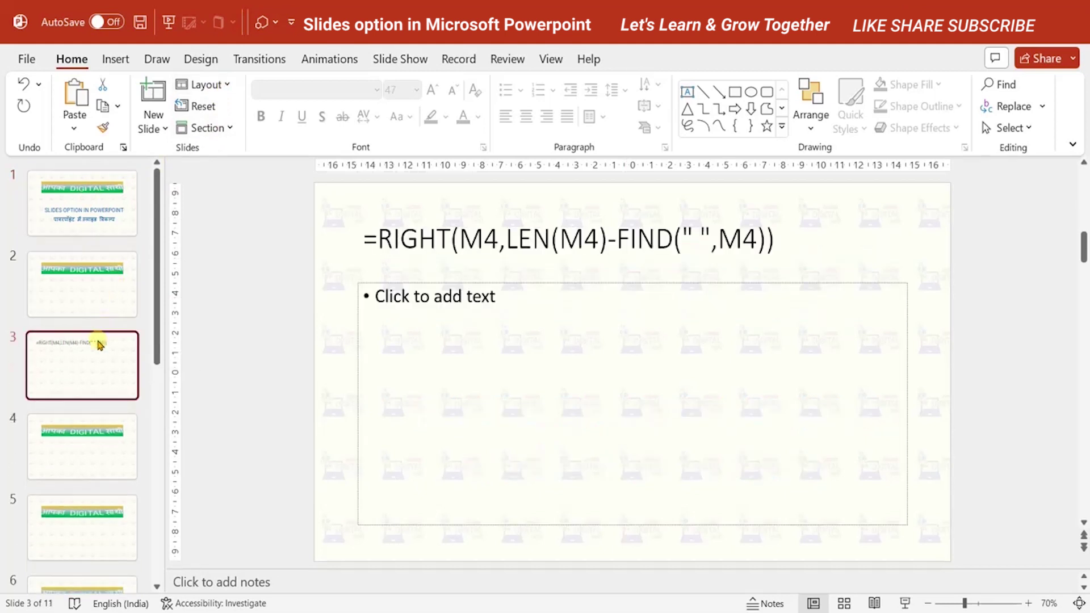
pyautogui.press('Delete')
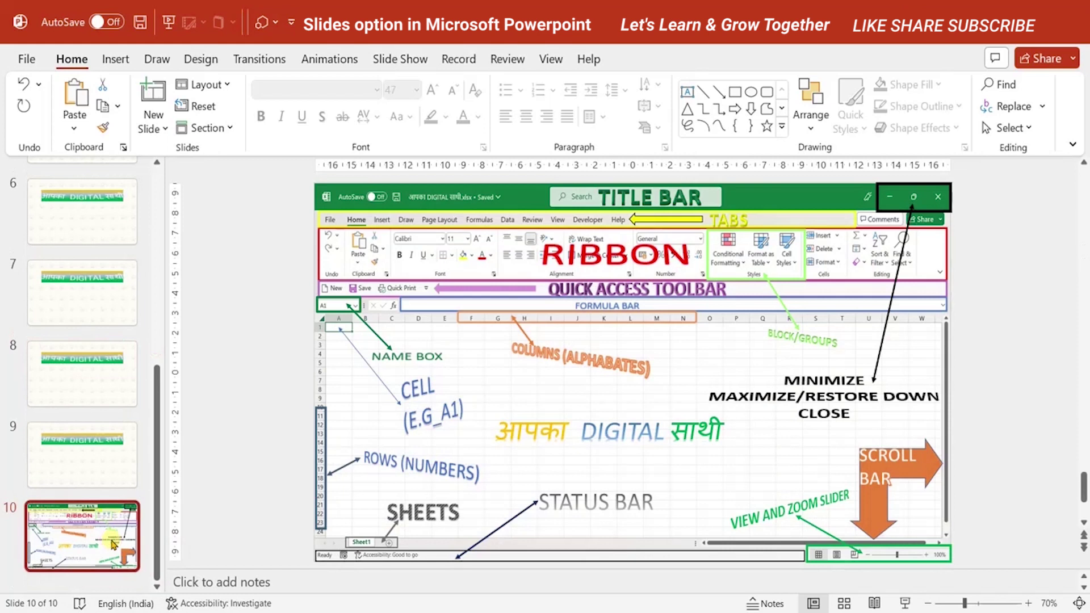
pyautogui.press('Delete')
pyautogui.moveTo(157, 355); pyautogui.dragTo(158, 193)
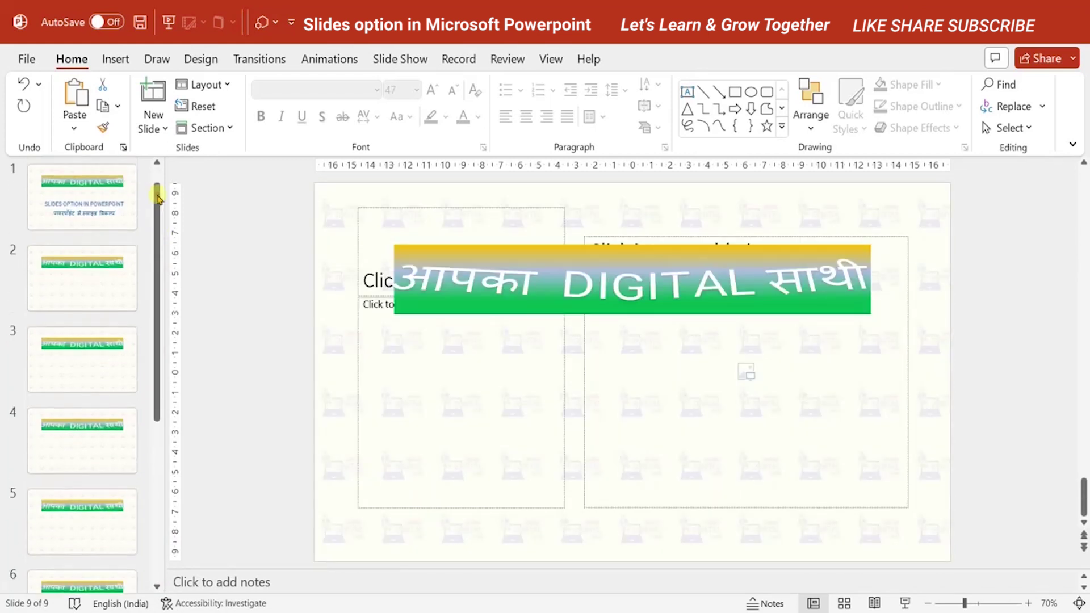
# Select slide 2 and display the New Slide layout gallery without adding a slide
pyautogui.click(85, 280)
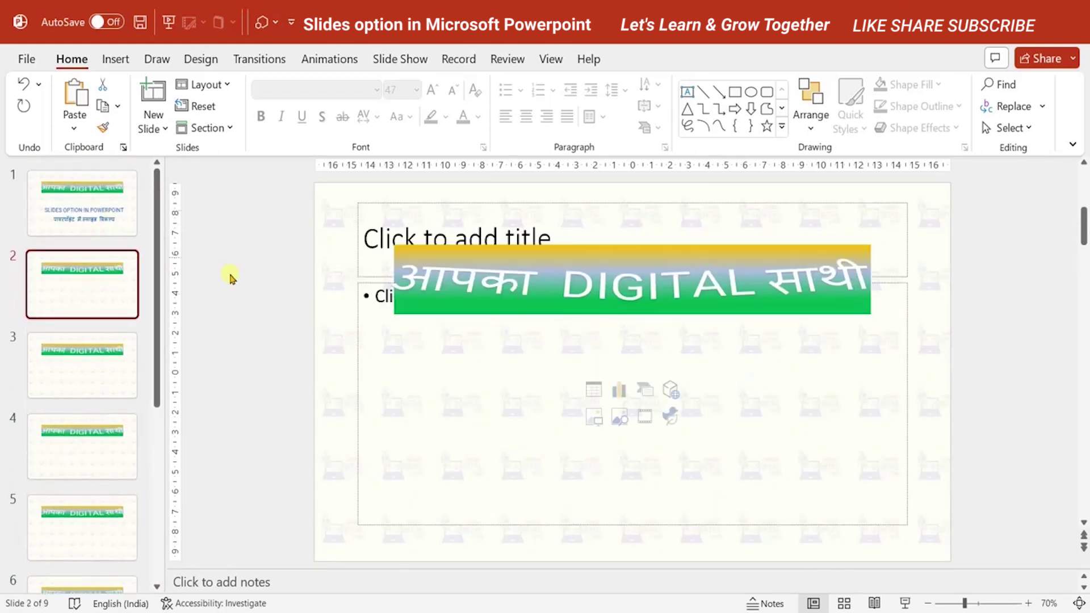
pyautogui.click(154, 128)
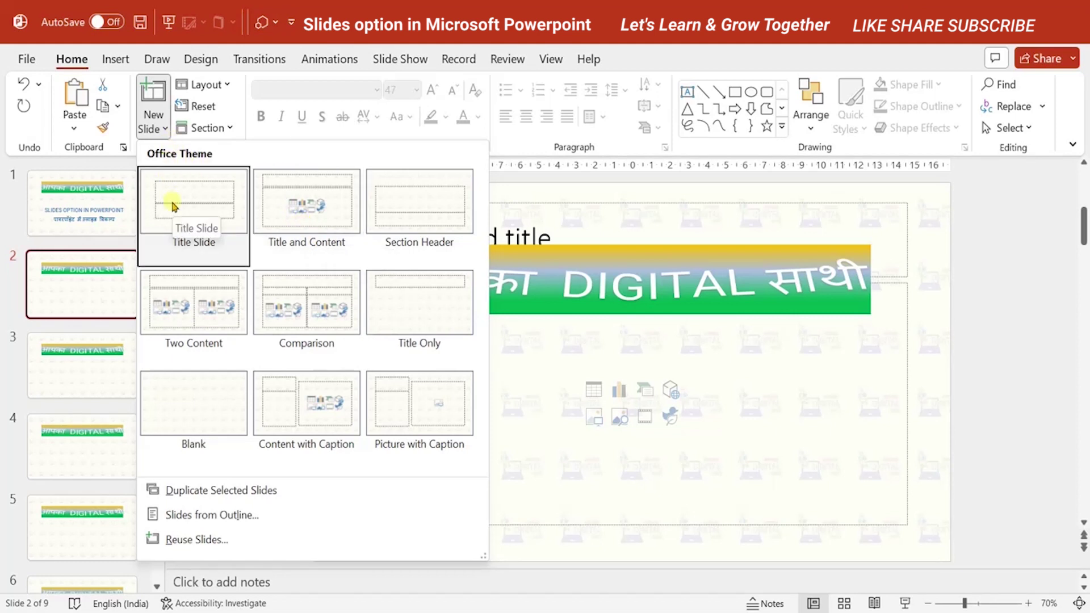
pyautogui.click(93, 280)
pyautogui.click(94, 286)
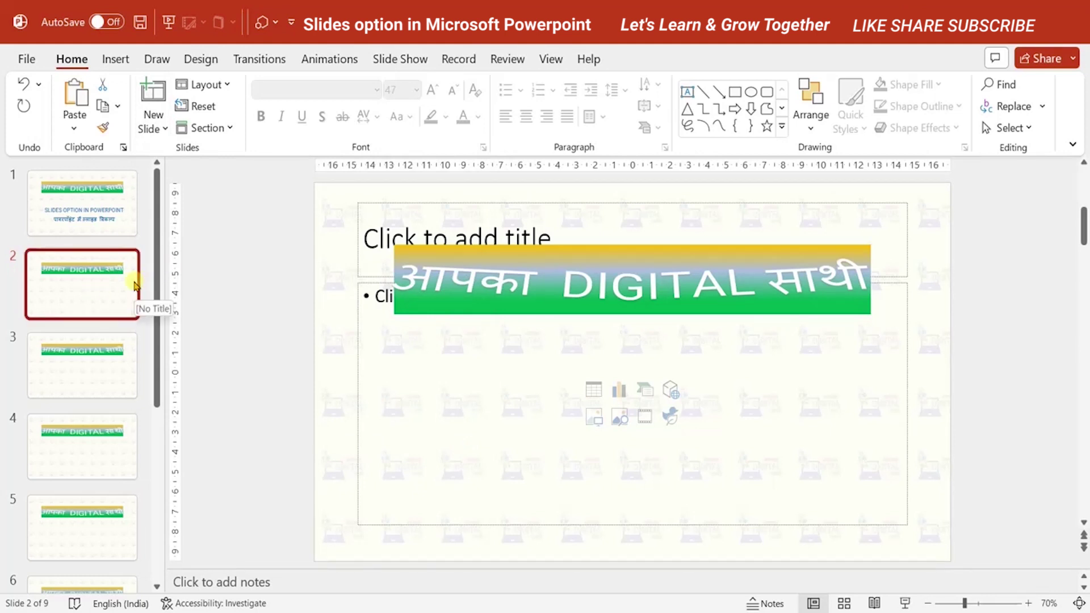
pyautogui.click(160, 132)
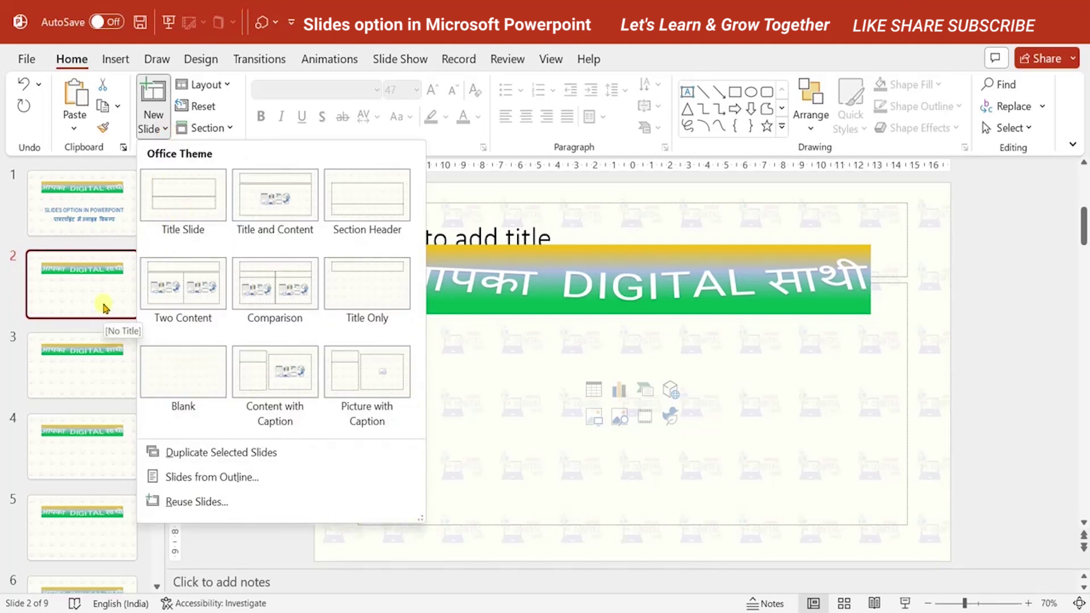
# Switch slide 2 to the Blank layout so only the banner remains
pyautogui.click(227, 85)
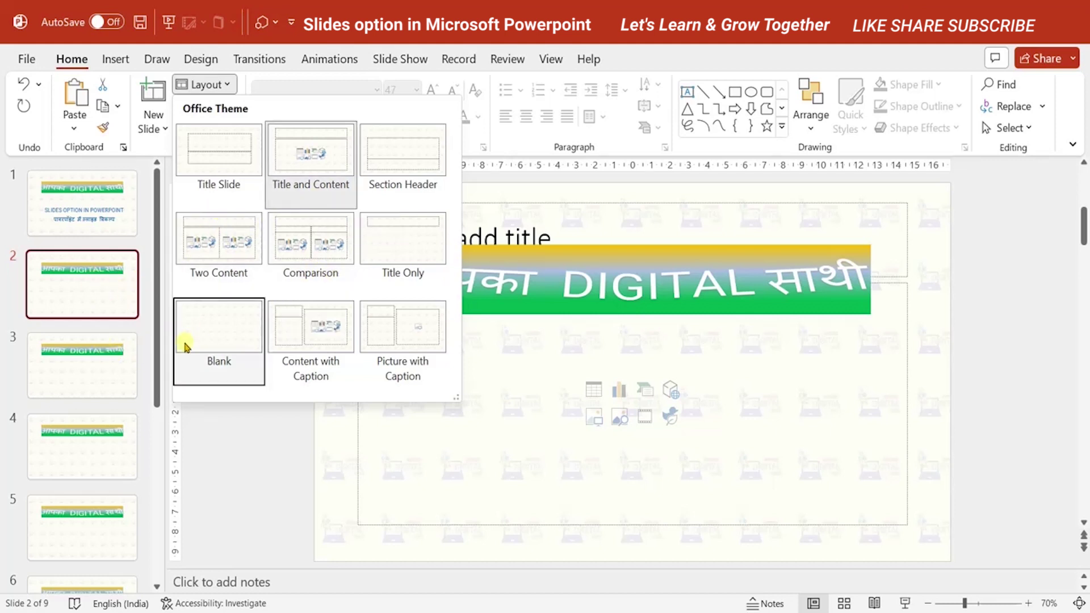
pyautogui.click(221, 339)
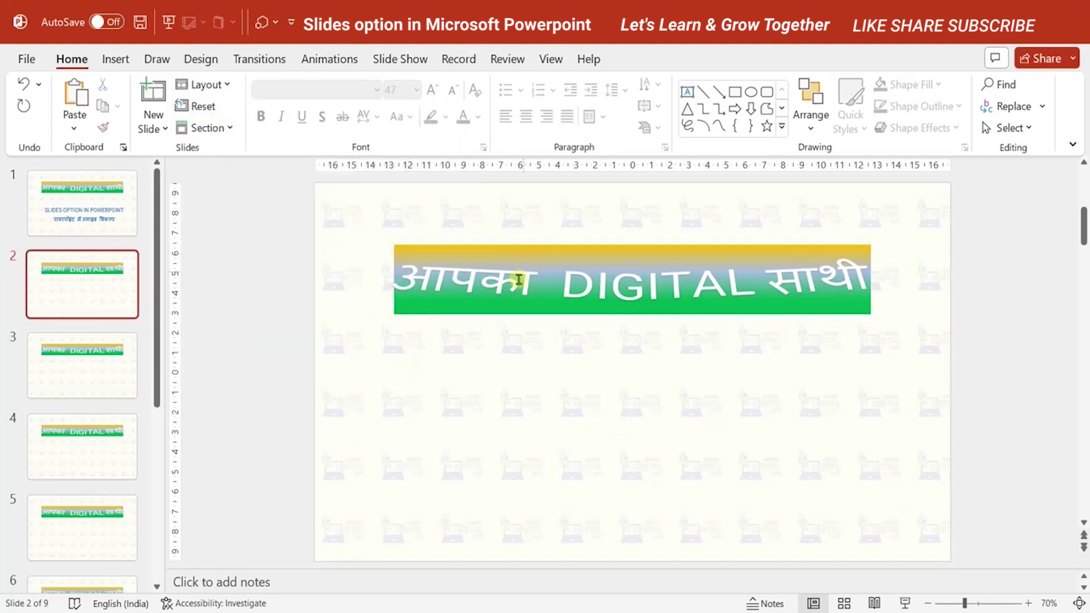
# Select the आपका DIGITAL साथी banner text box on slide 2 and delete it
pyautogui.moveTo(156, 284); pyautogui.dragTo(171, 567)
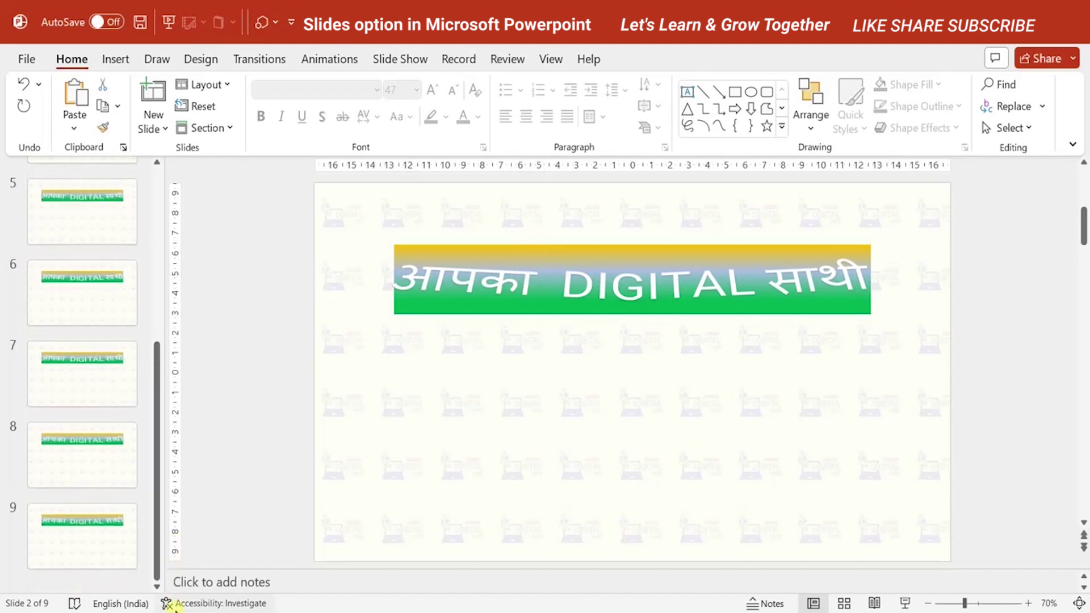
pyautogui.moveTo(152, 521); pyautogui.dragTo(167, 340)
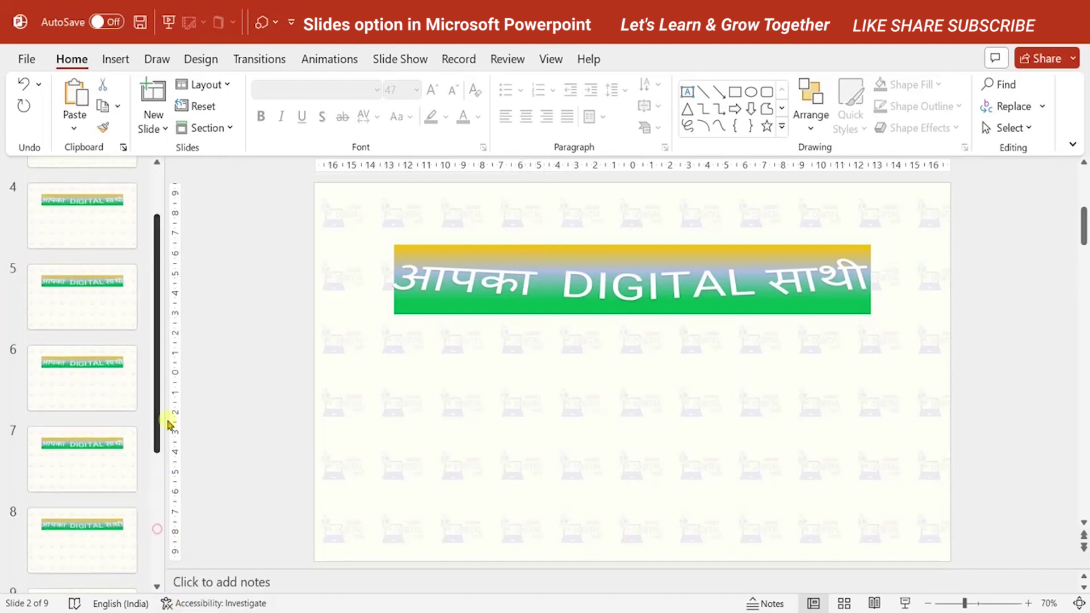
pyautogui.click(165, 129)
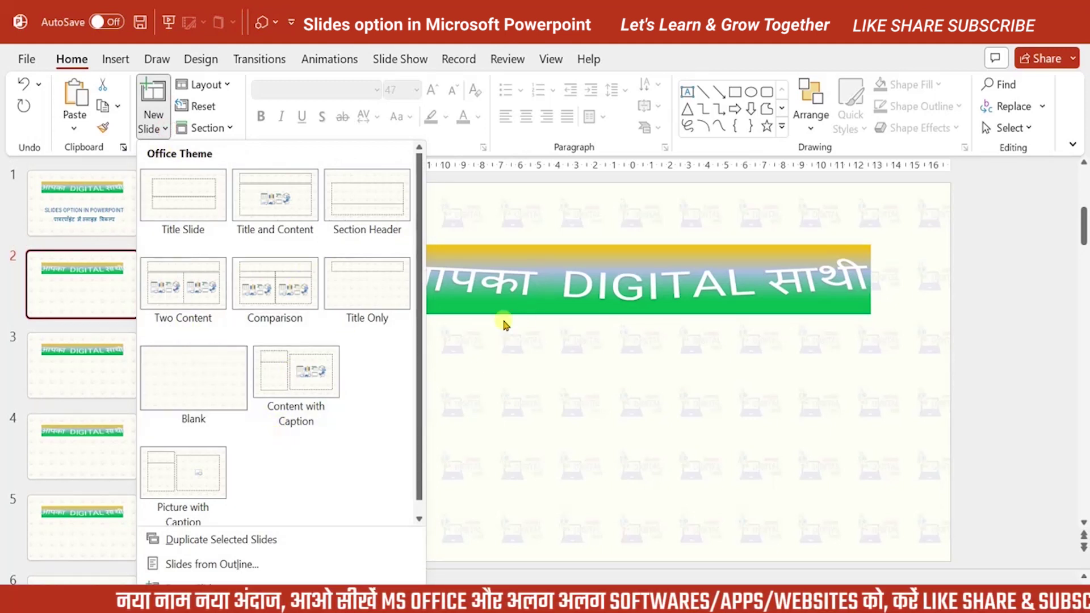
pyautogui.click(499, 335)
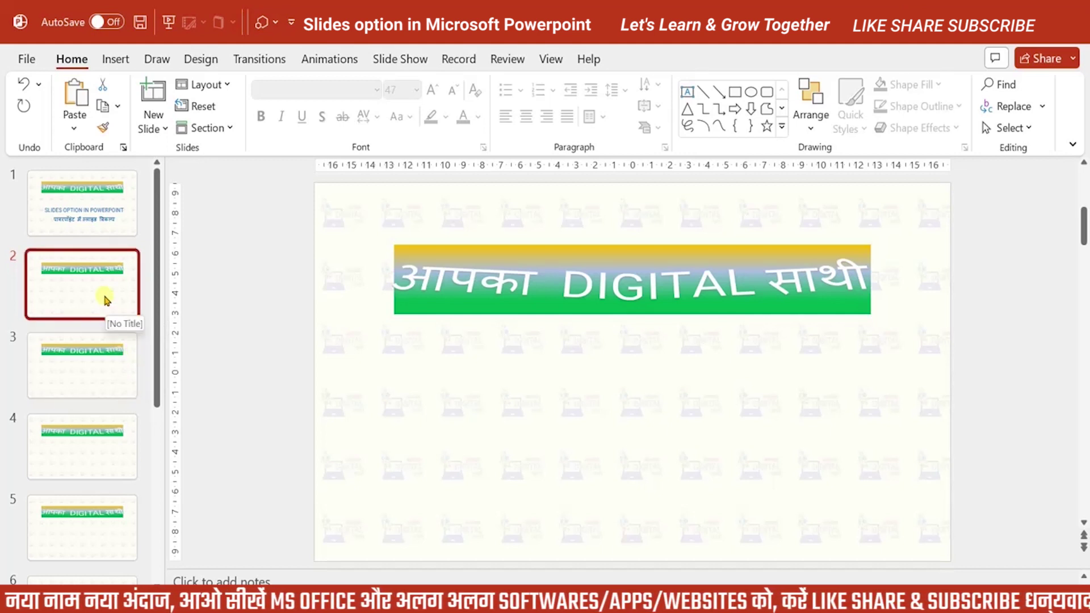
pyautogui.click(424, 272)
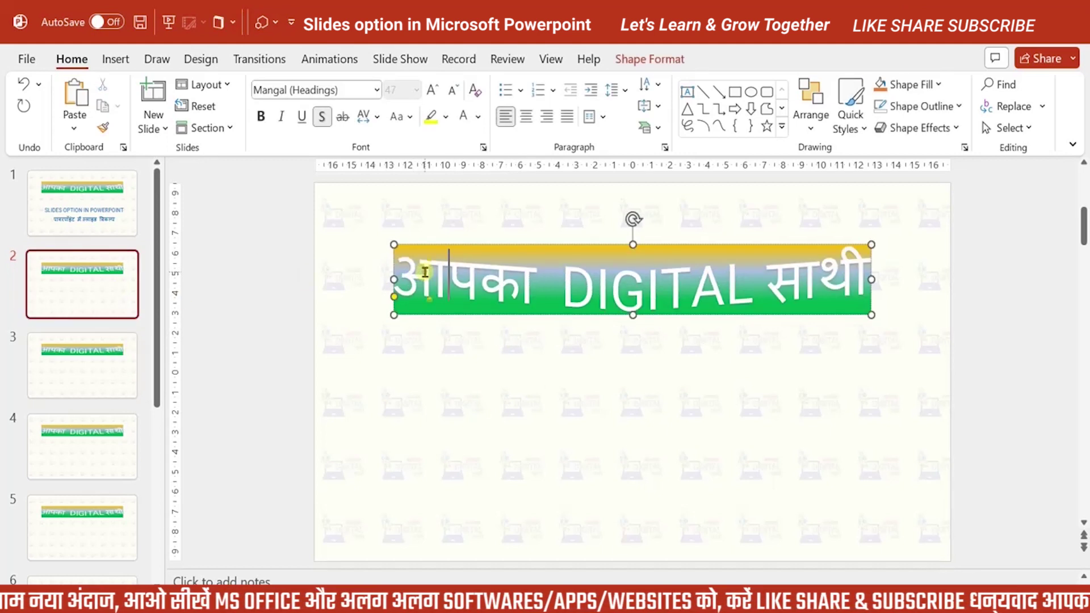
pyautogui.click(404, 244)
pyautogui.press('Delete')
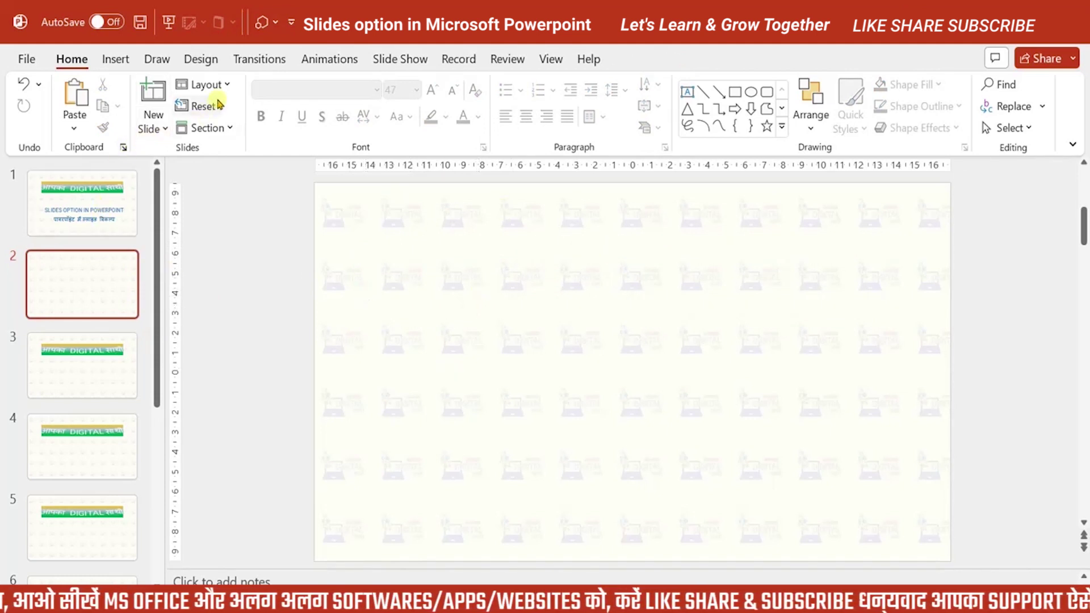
pyautogui.click(225, 85)
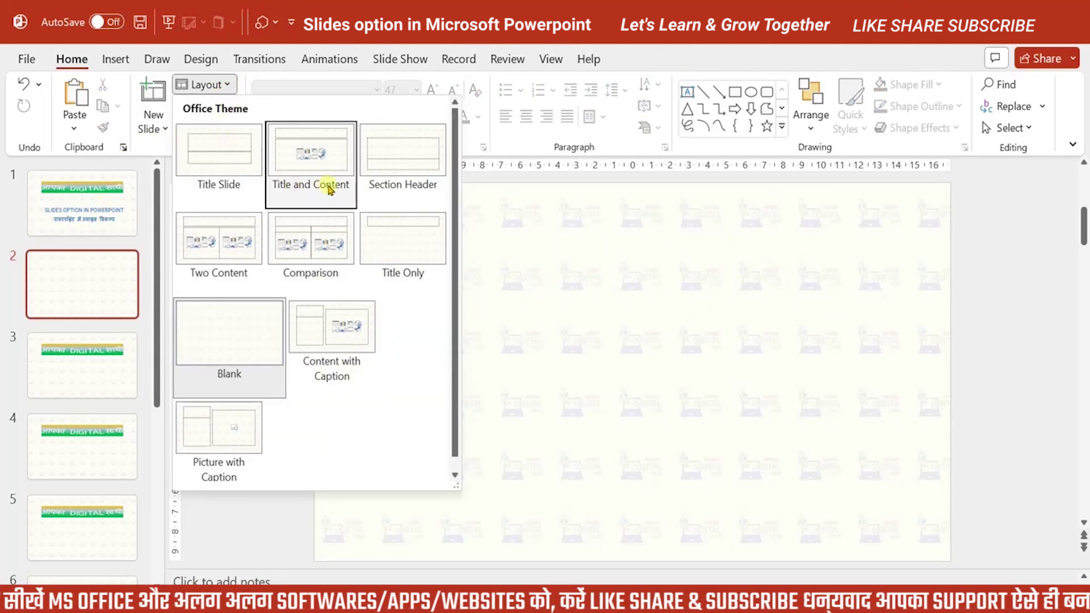
pyautogui.click(413, 249)
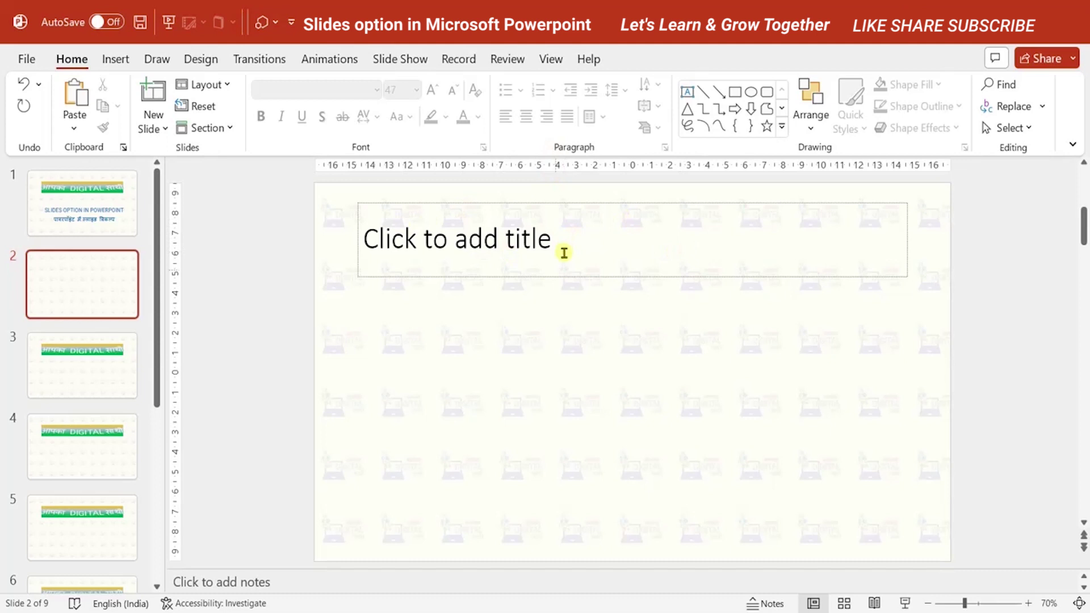
pyautogui.click(225, 85)
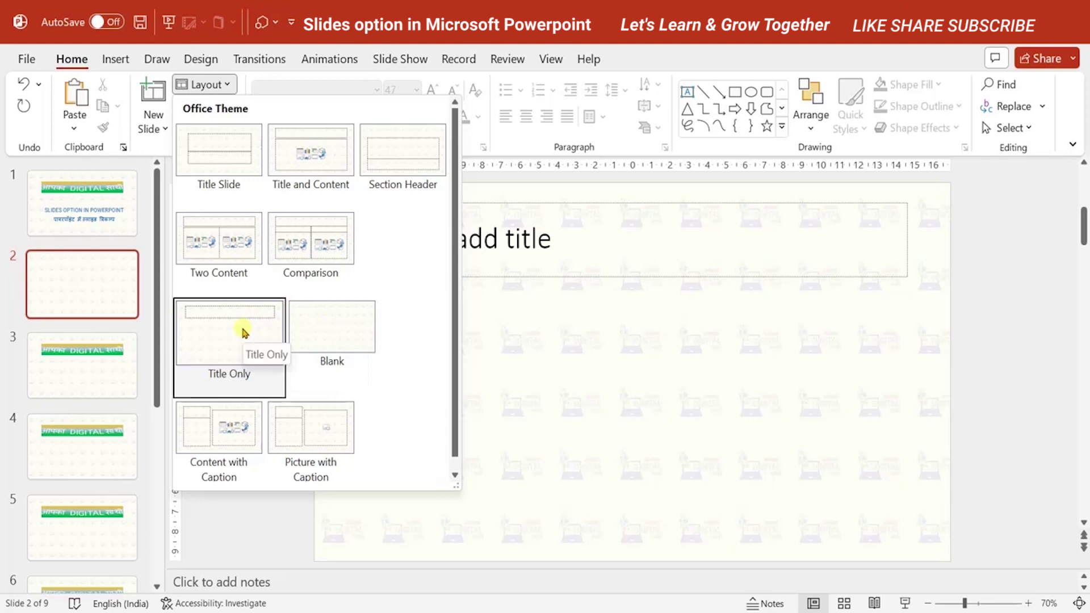
pyautogui.click(126, 227)
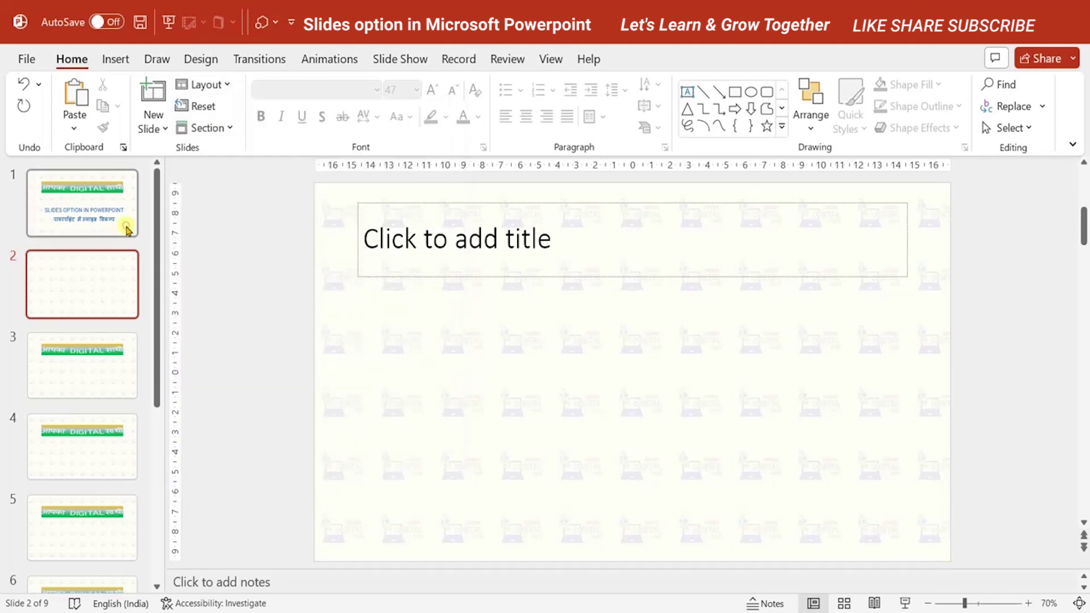
pyautogui.click(232, 86)
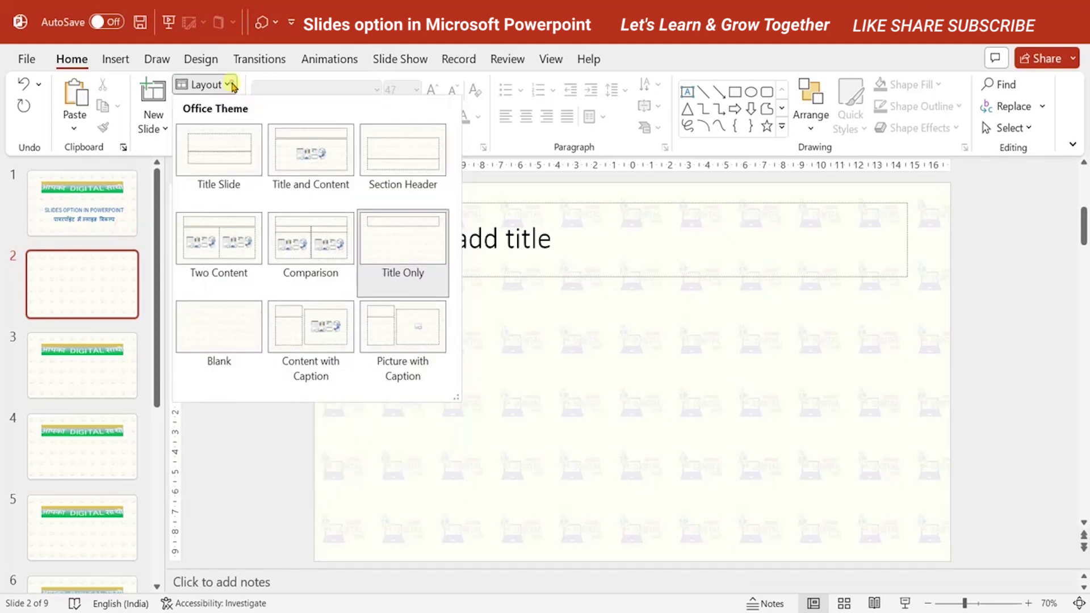
pyautogui.click(253, 328)
# Change slide 1's layout, undo it to restore the centred banner, then click into the subtitle
pyautogui.click(90, 207)
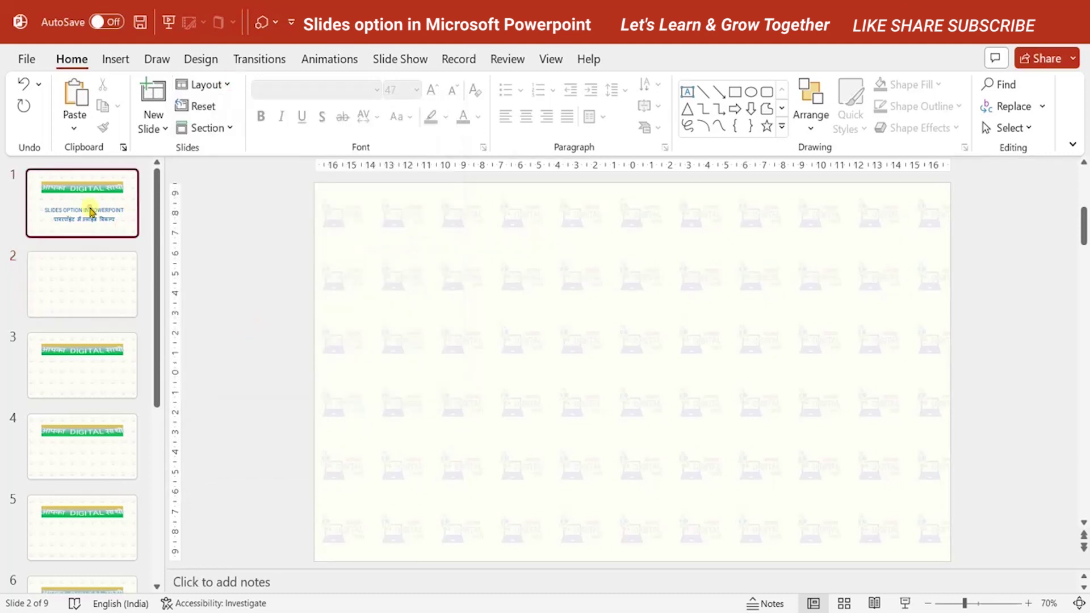
pyautogui.click(230, 84)
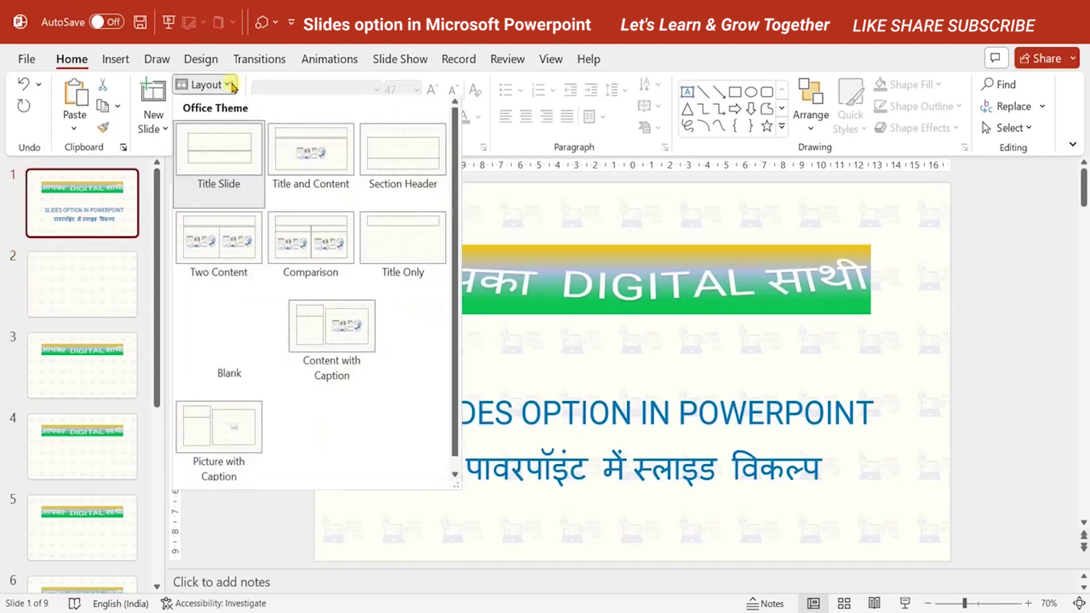
pyautogui.click(228, 326)
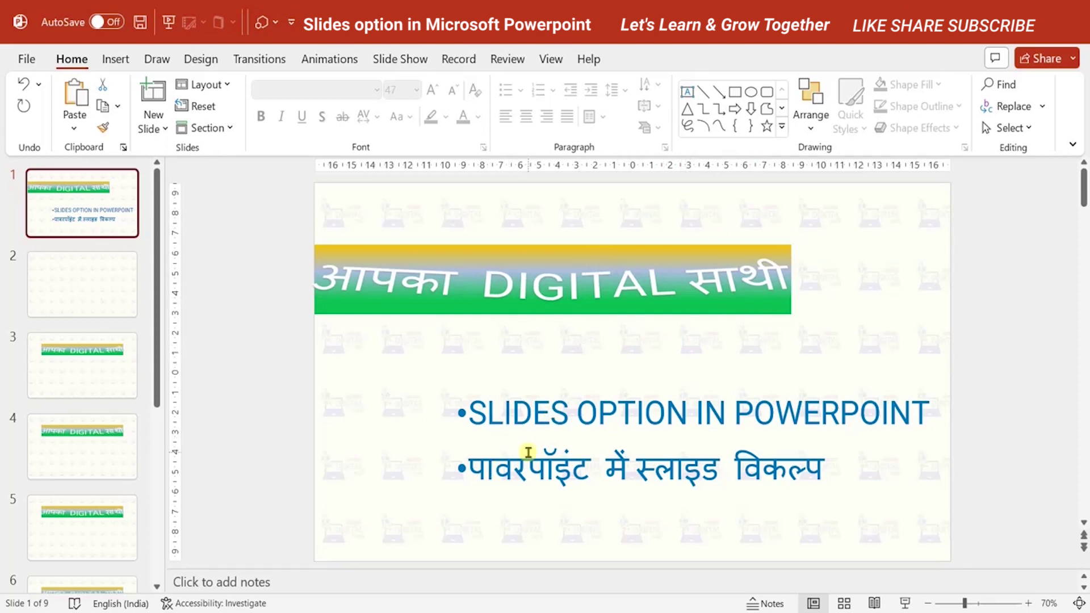
pyautogui.hotkey('ctrl', 'z')
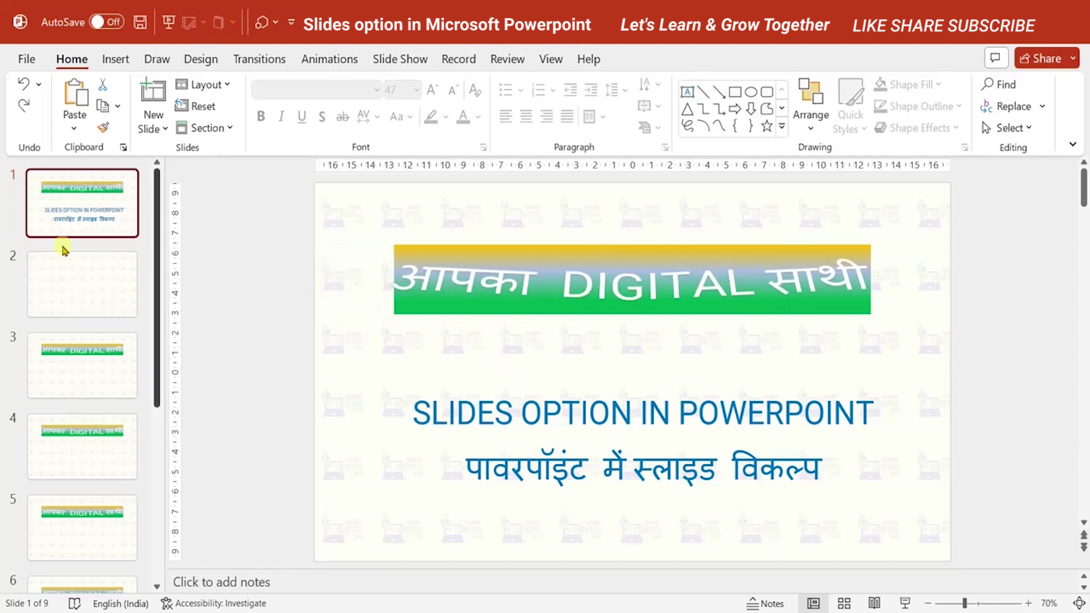
pyautogui.click(229, 84)
pyautogui.click(229, 83)
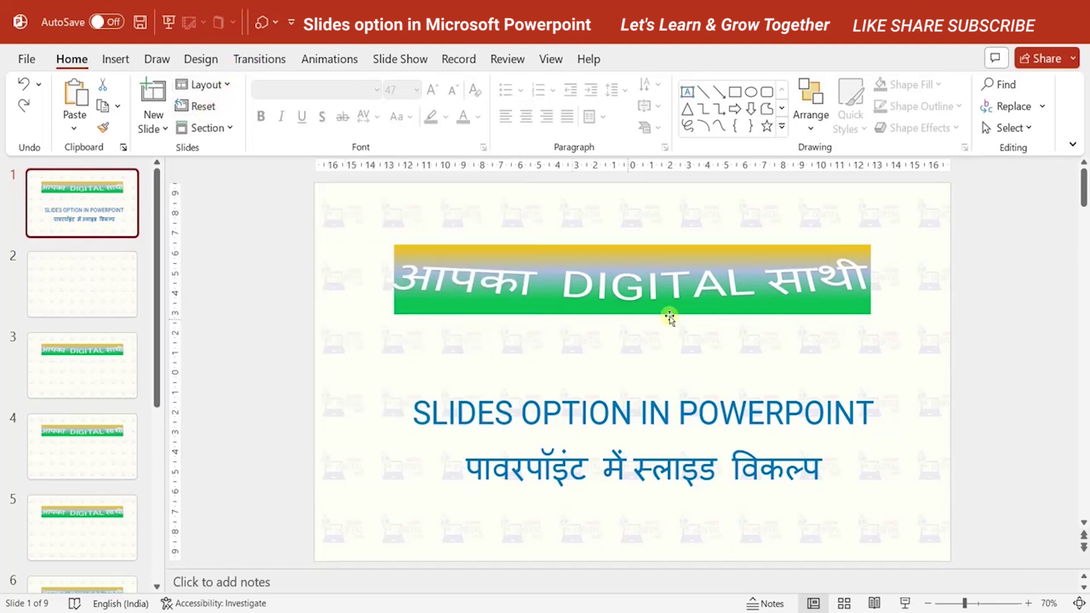
pyautogui.click(470, 419)
# Reset slide 1's placeholders to default formatting, turning the banner into plain black title text
pyautogui.click(413, 408)
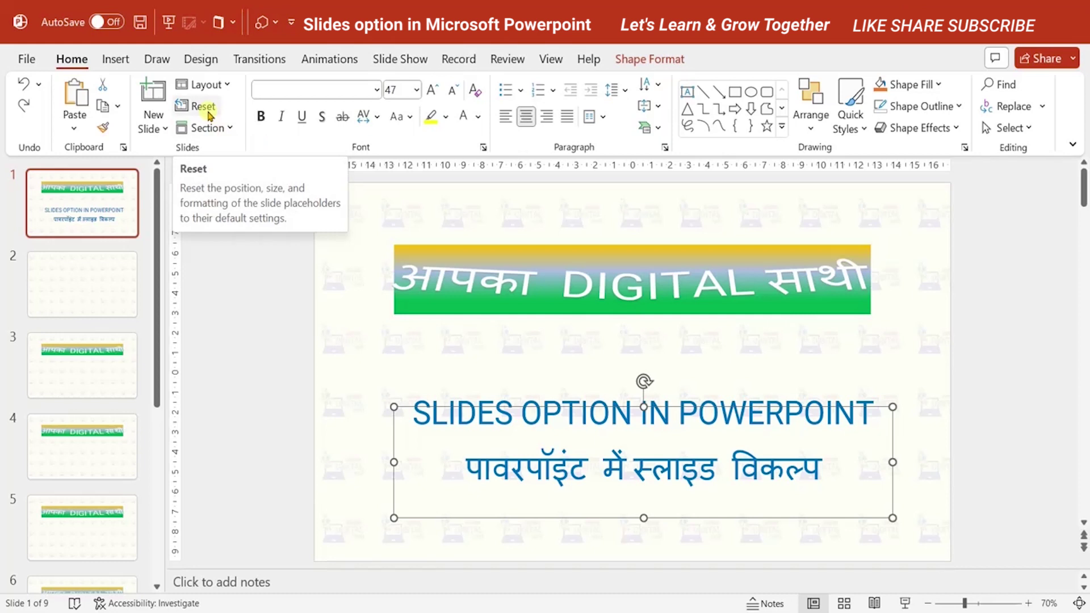
pyautogui.click(209, 116)
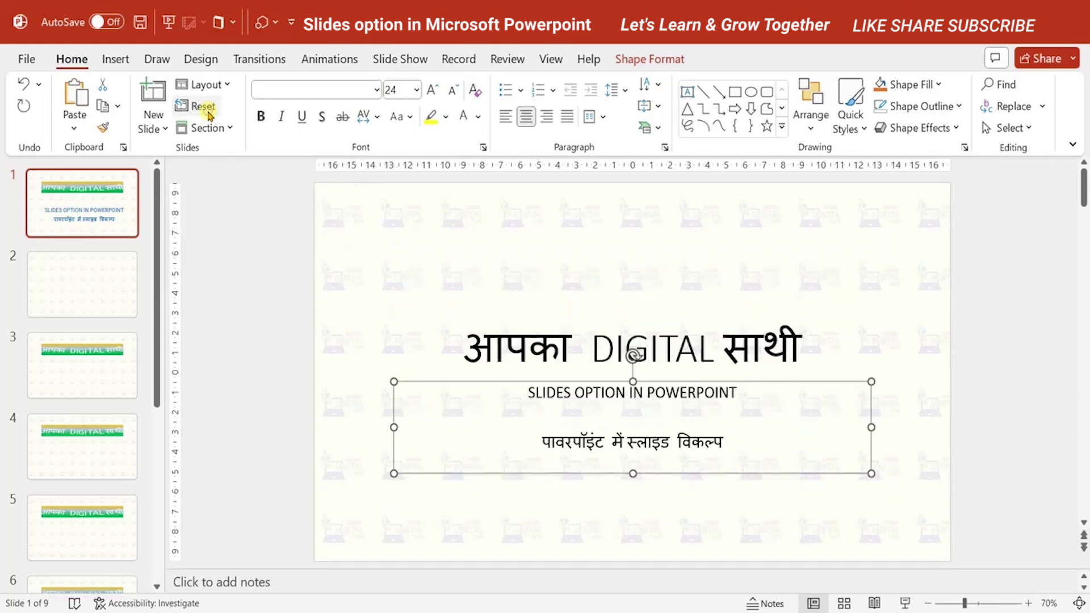
pyautogui.click(428, 301)
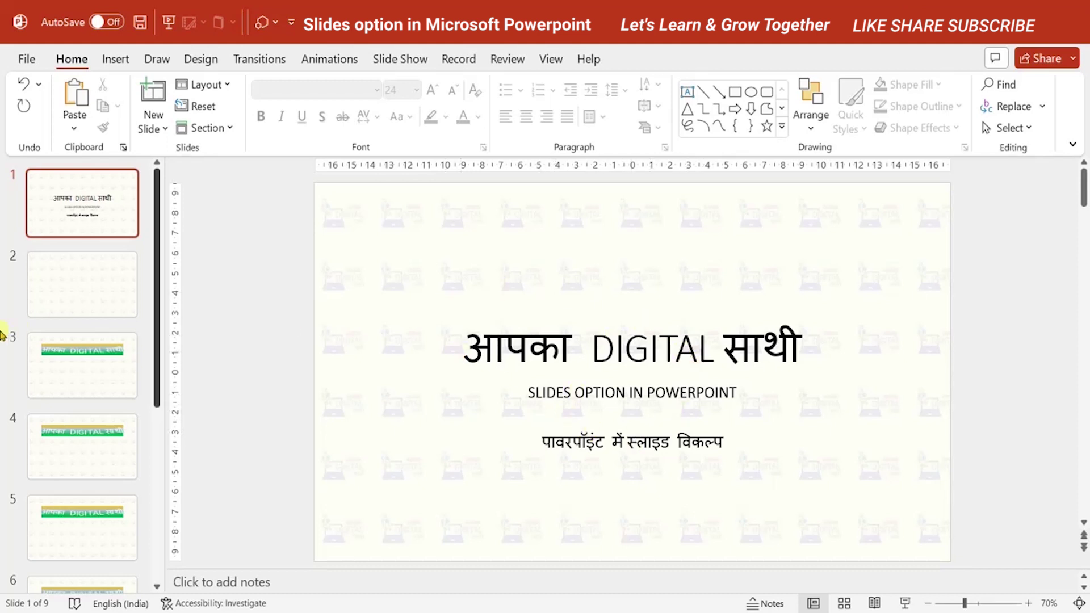
pyautogui.click(70, 368)
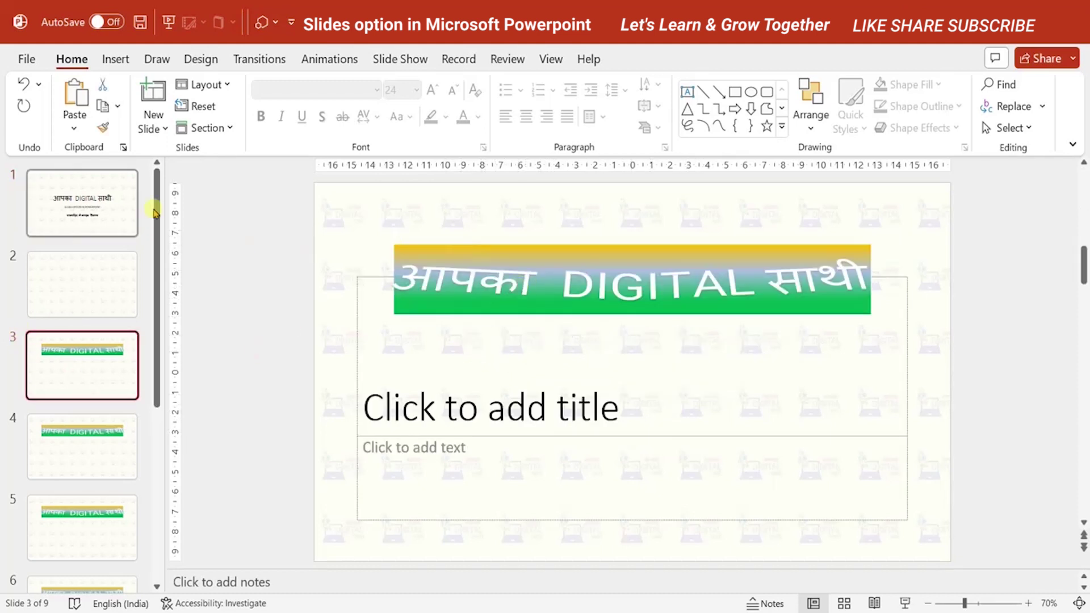
pyautogui.click(126, 198)
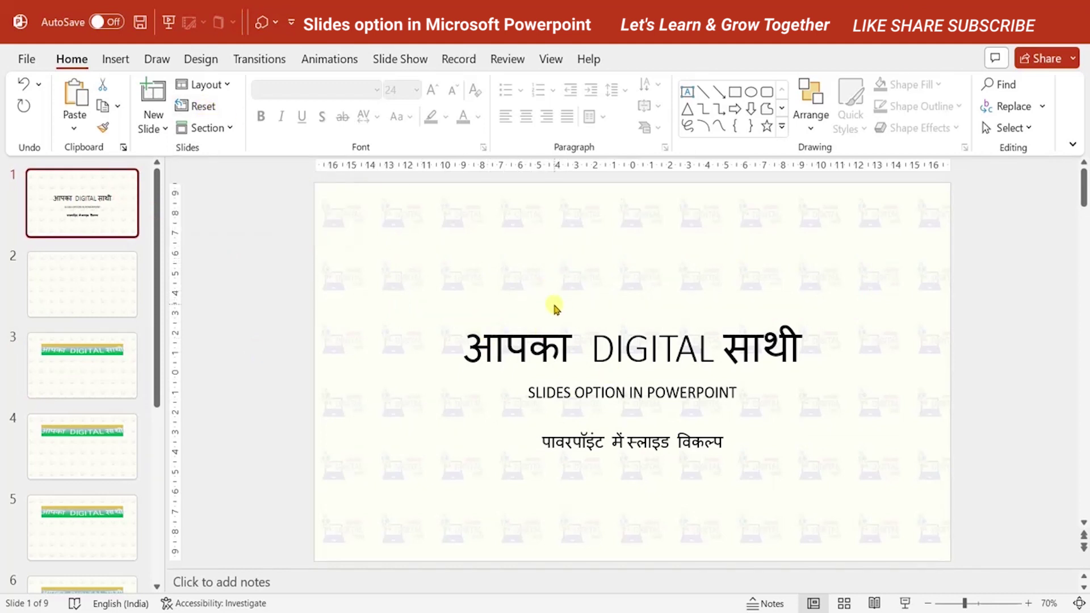
# Undo the placeholder reset so slide 1 regains its gradient banner and blue subtitles
pyautogui.hotkey('ctrl', 'z')
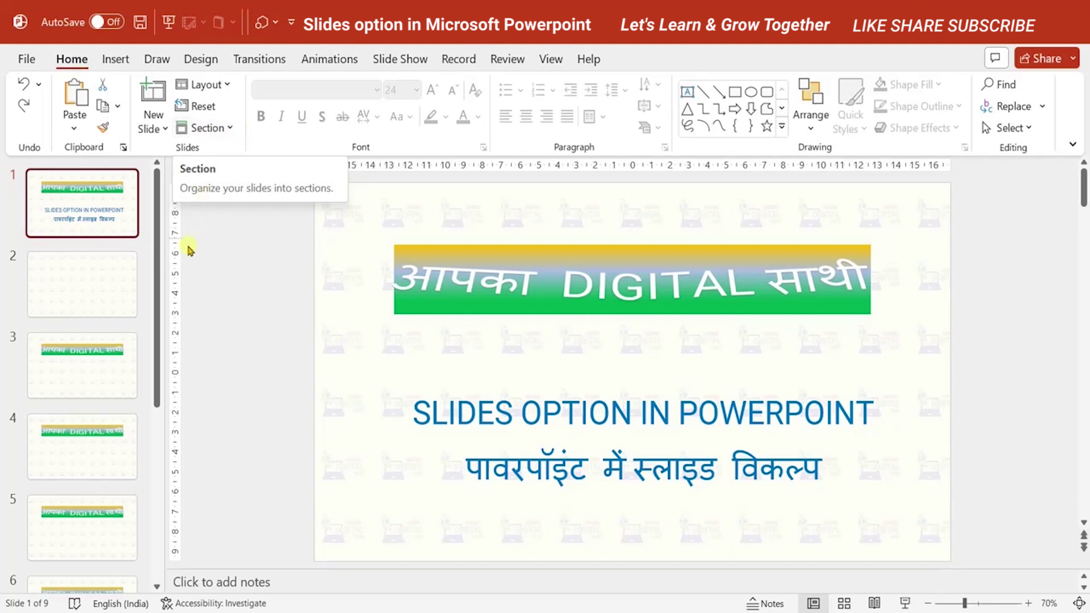
pyautogui.moveTo(157, 267); pyautogui.dragTo(187, 457)
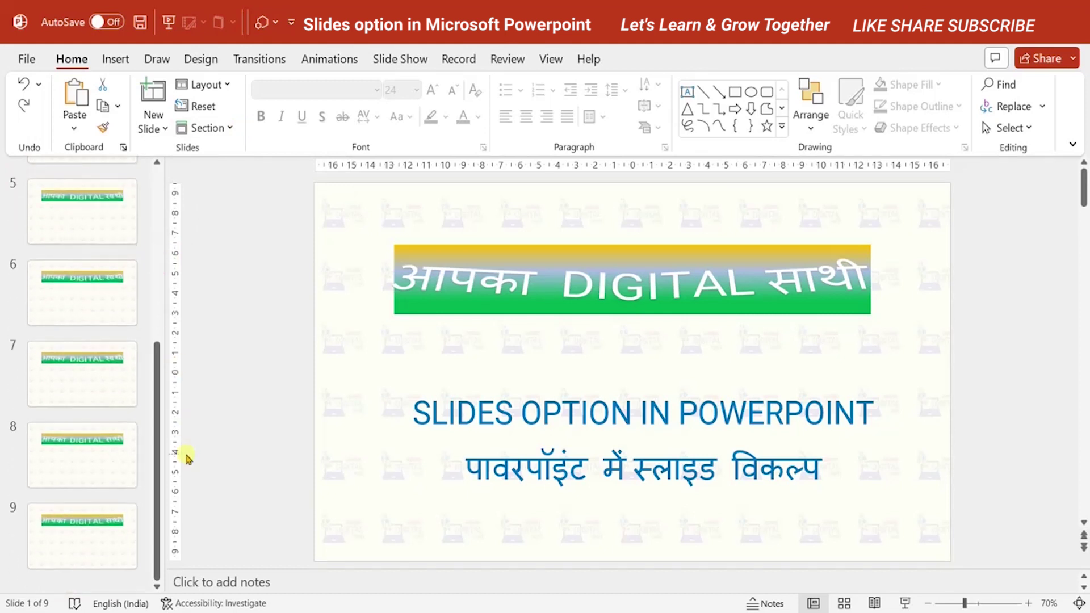
# Select slides 1–3 and add an Untitled Section above slide 1, leaving it unrenamed
pyautogui.moveTo(156, 441); pyautogui.dragTo(156, 257)
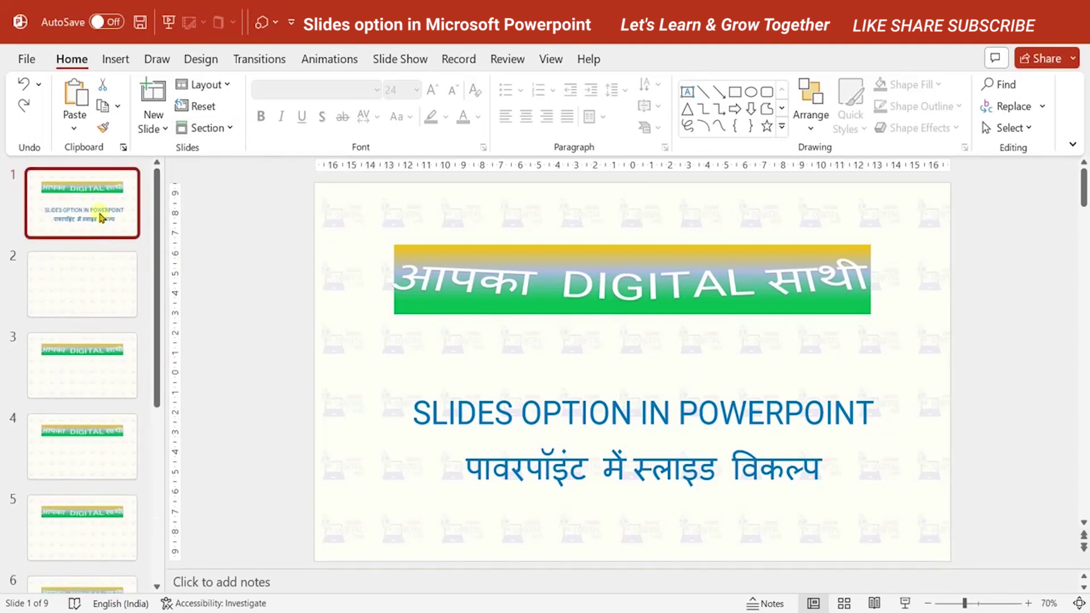
pyautogui.hotkey('shift', 'Down')
pyautogui.hotkey('shift', 'Down')
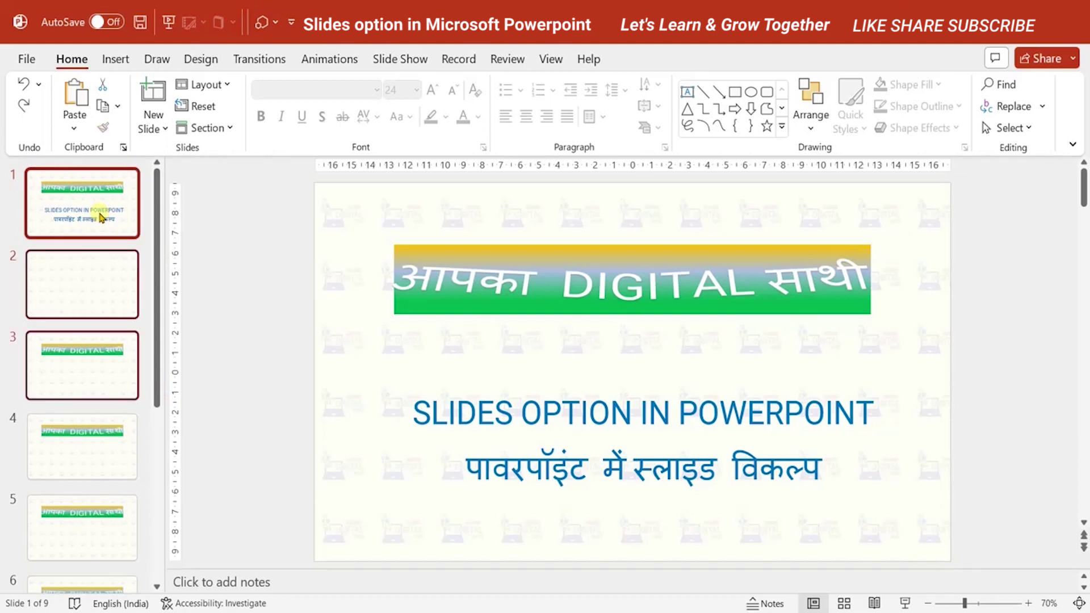
pyautogui.click(230, 129)
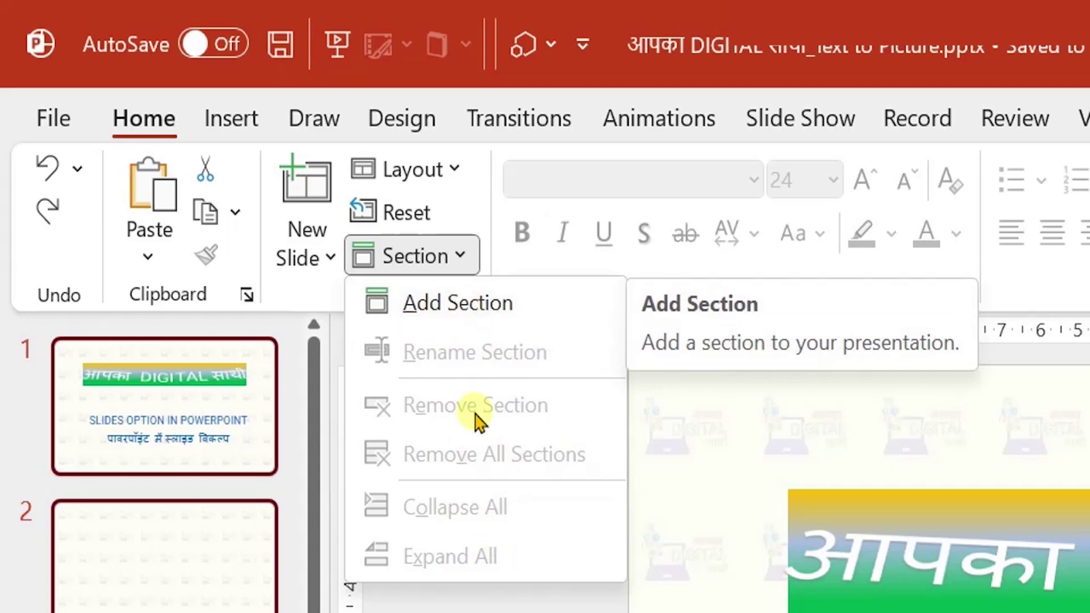
pyautogui.click(448, 302)
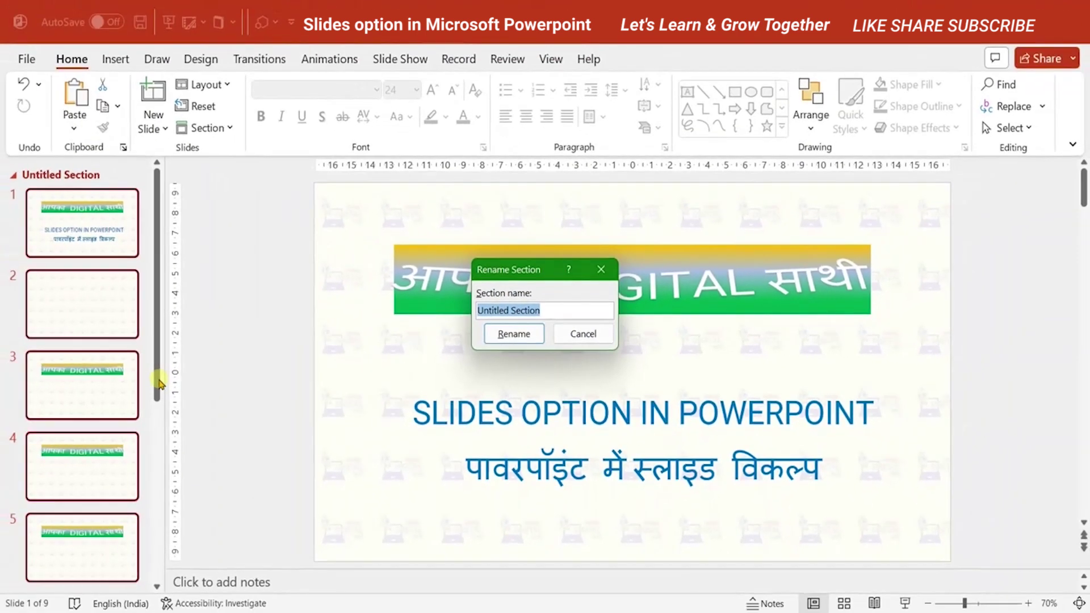
pyautogui.click(579, 336)
pyautogui.click(77, 224)
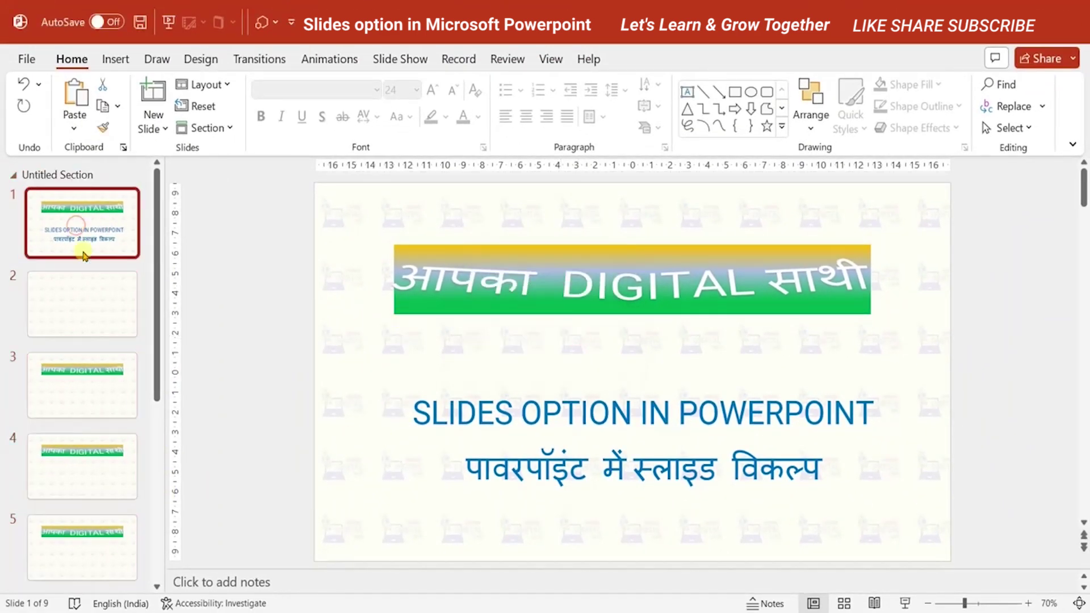
pyautogui.click(90, 308)
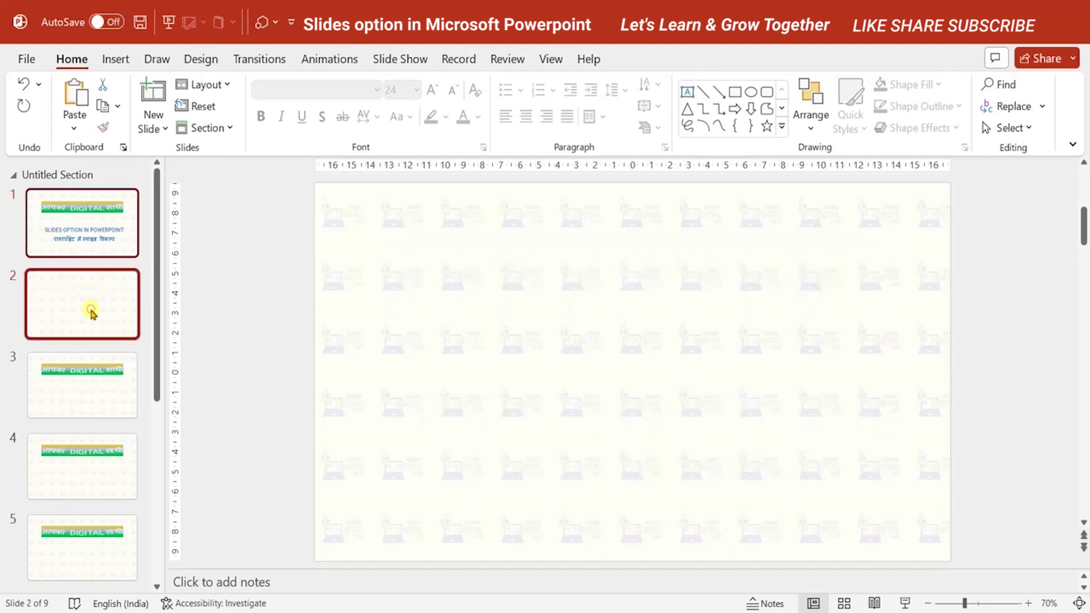
# Add a new section named Slide_type1 below the Untitled Section, then collapse and re-expand it
pyautogui.click(86, 372)
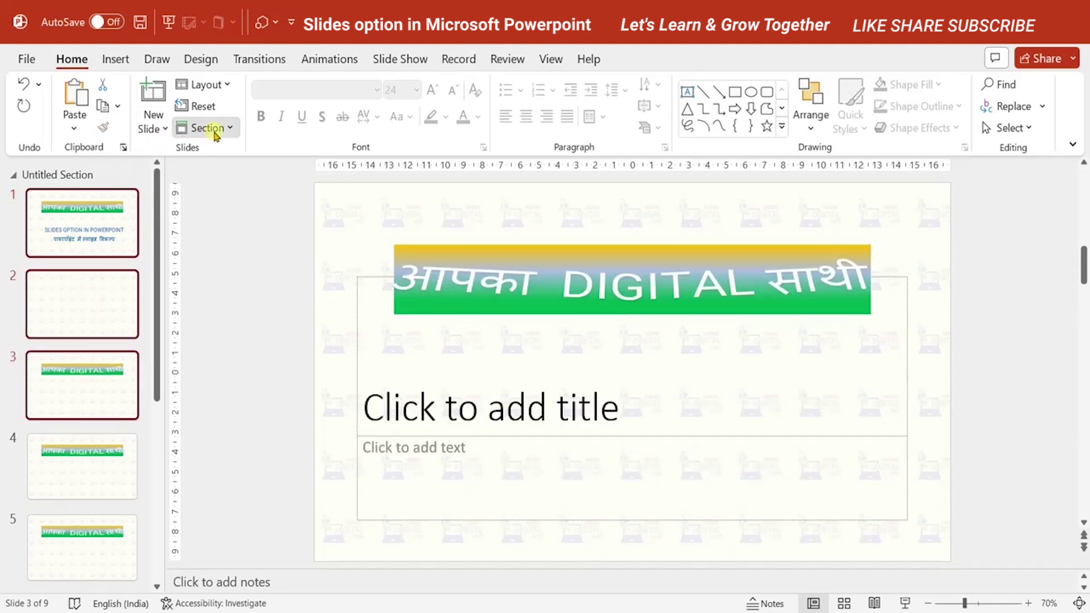
pyautogui.click(211, 129)
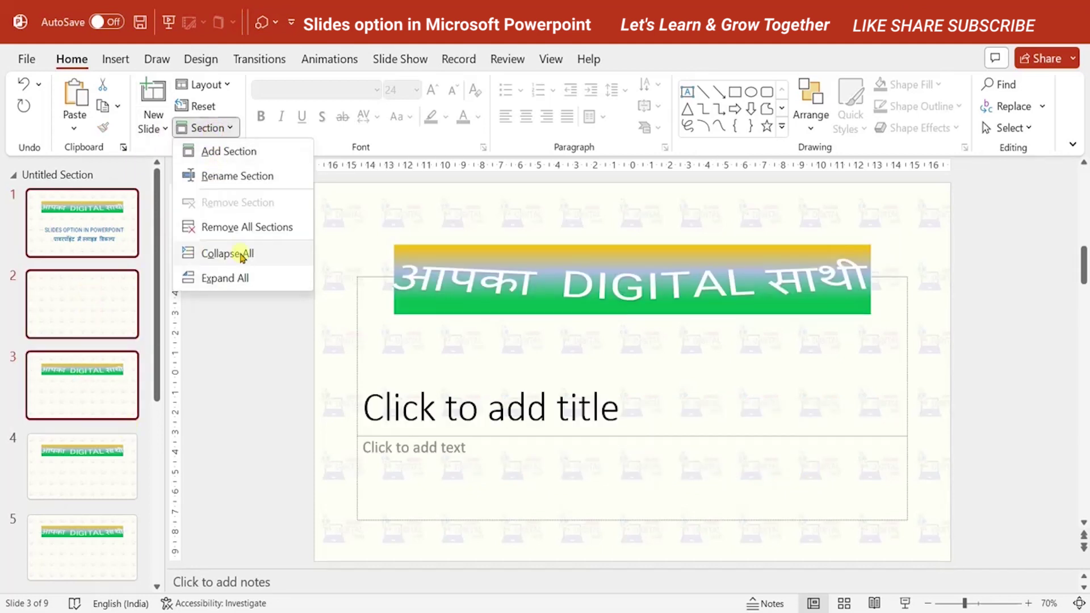
pyautogui.click(230, 153)
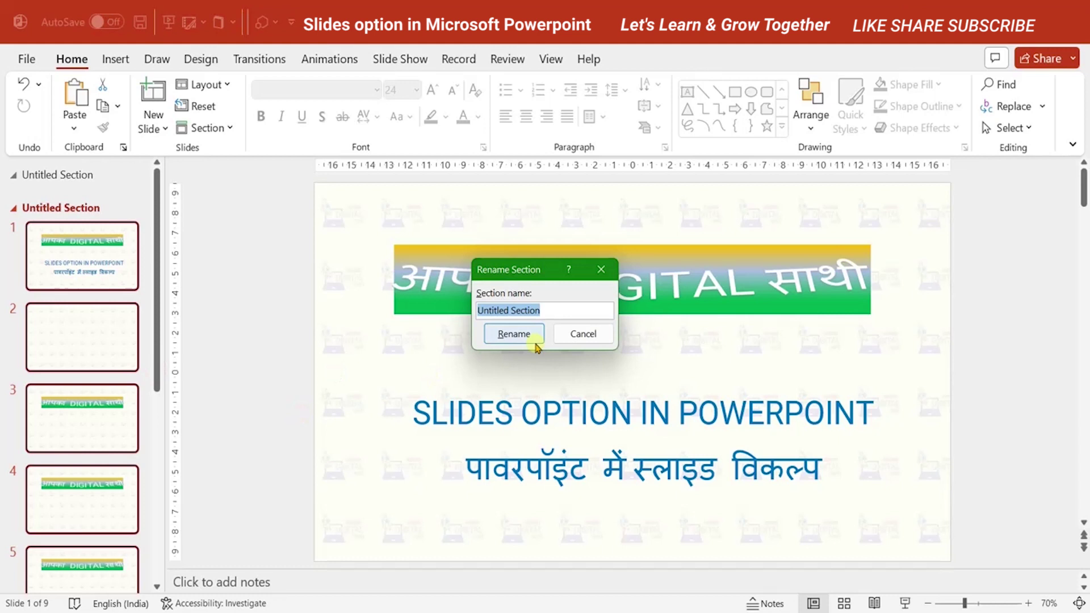
pyautogui.write('Sli')
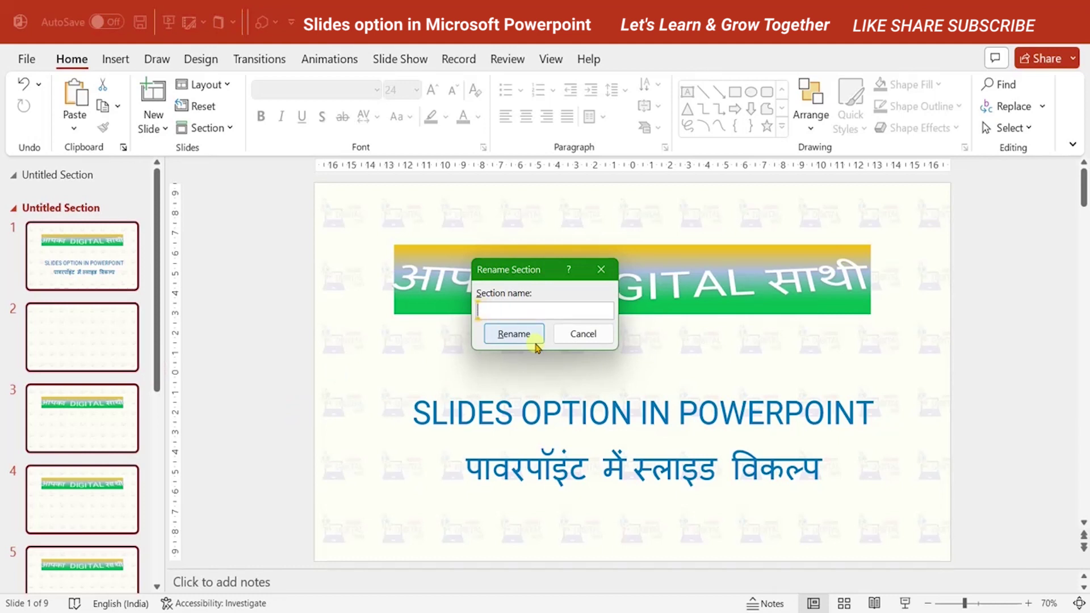
pyautogui.write('de_type1')
pyautogui.click(536, 334)
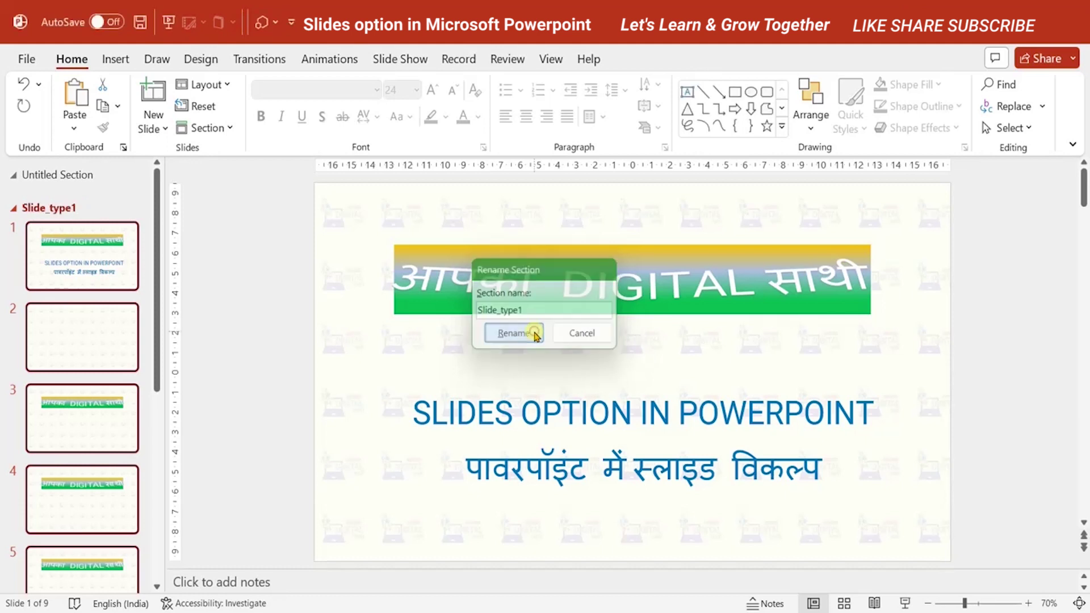
pyautogui.click(15, 210)
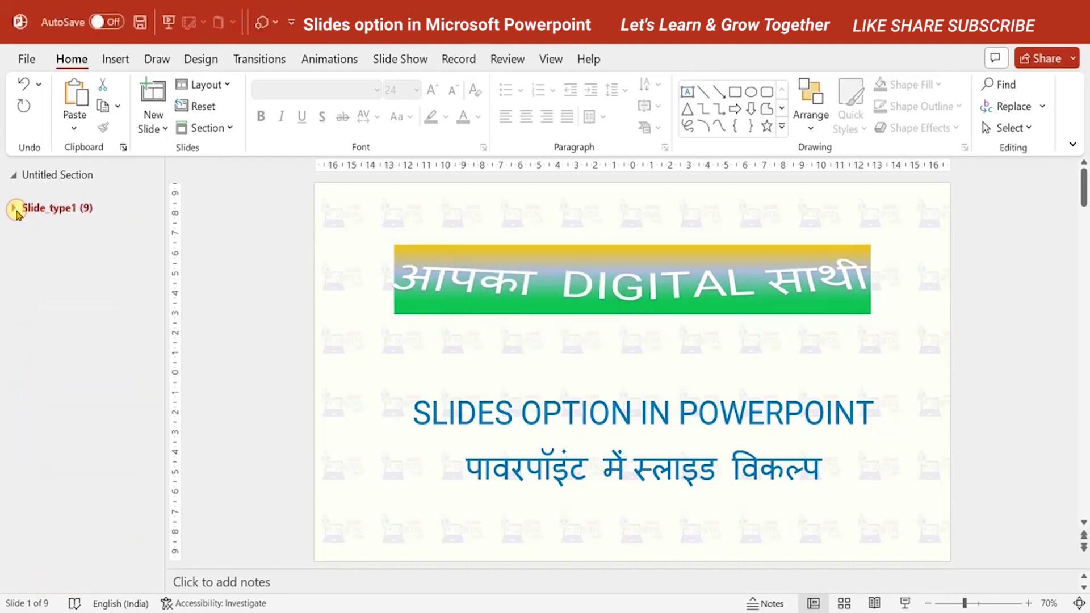
pyautogui.click(15, 209)
pyautogui.click(26, 170)
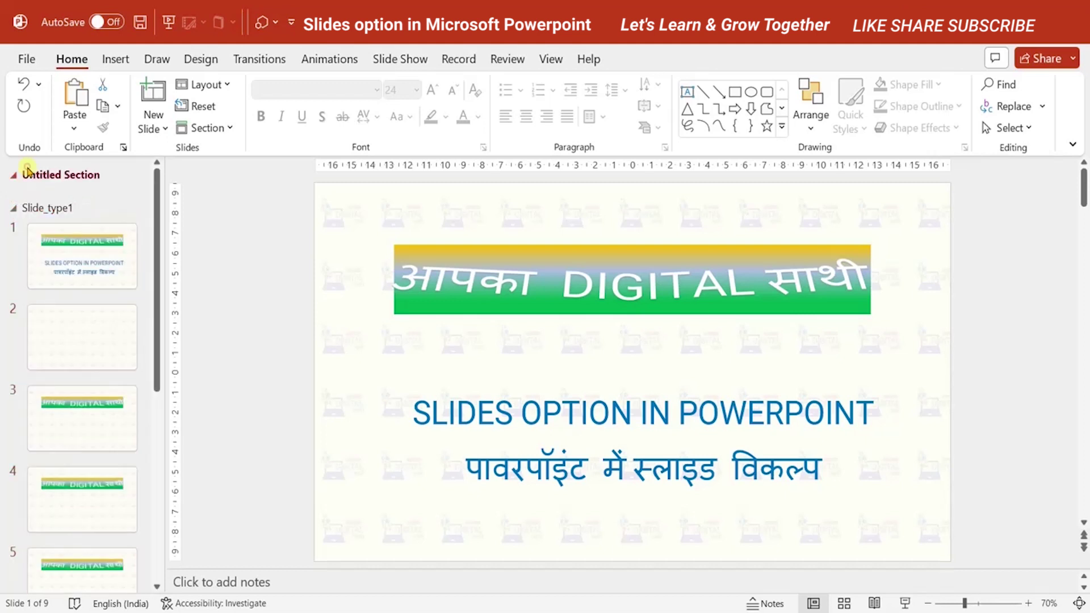
# Remove the empty Untitled Section and start a new Slide_type2 section at slide 3
pyautogui.click(229, 129)
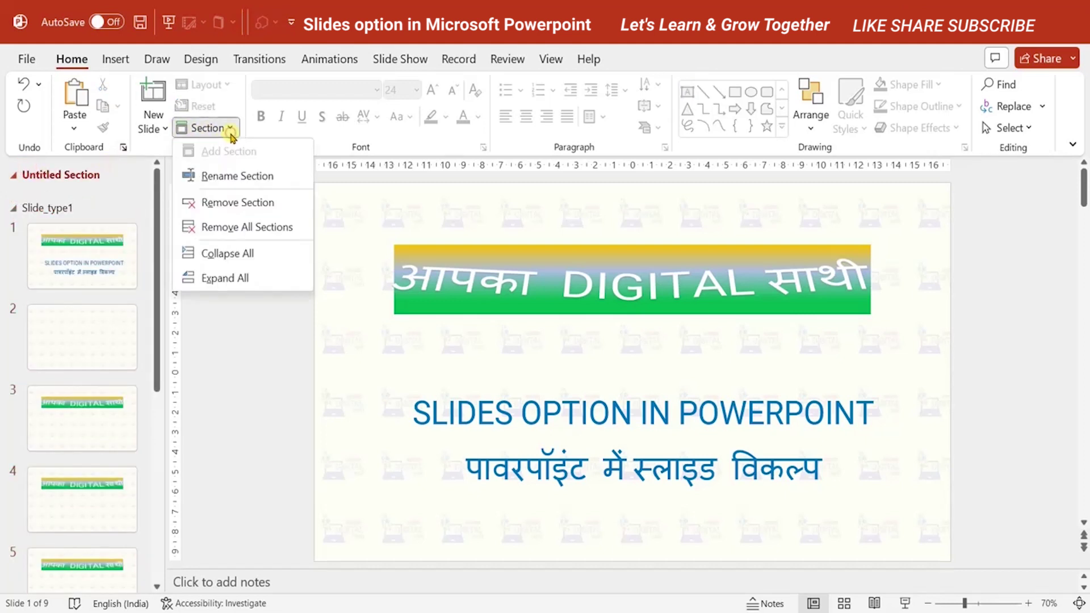
pyautogui.click(236, 208)
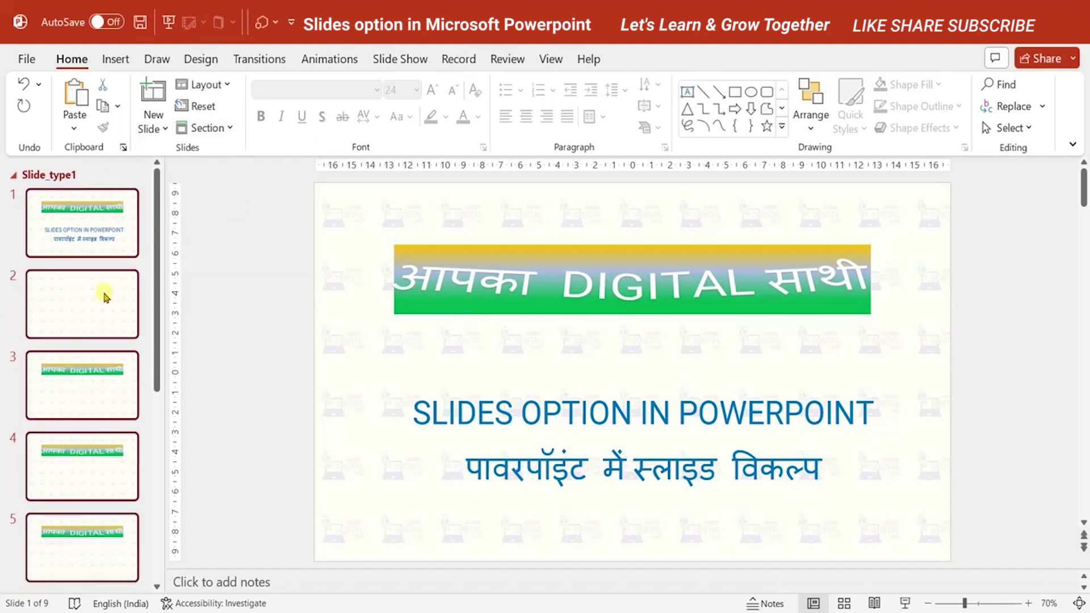
pyautogui.click(104, 292)
pyautogui.click(89, 381)
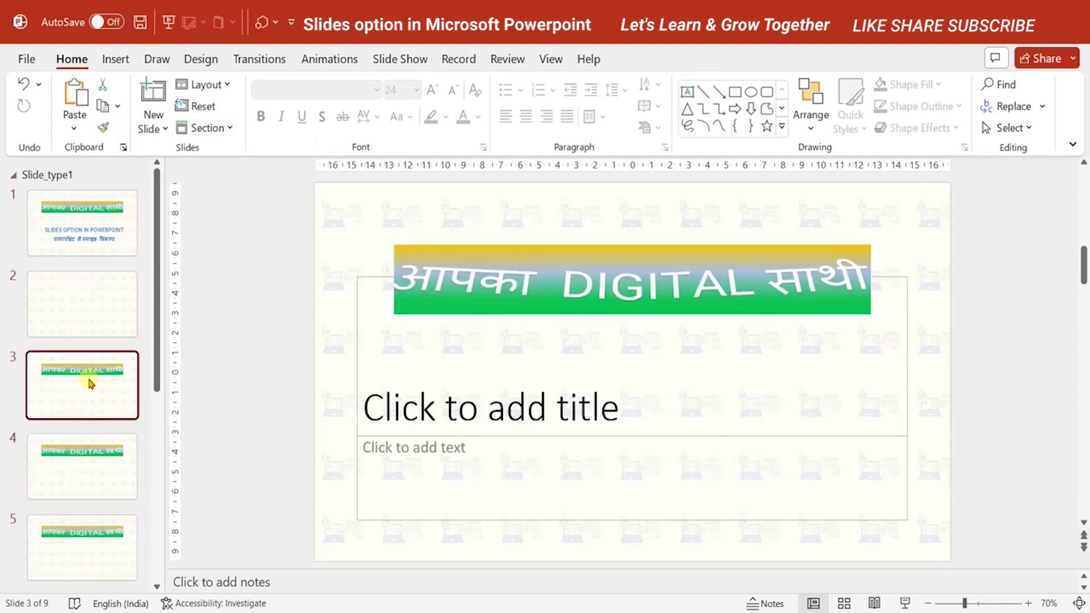
pyautogui.hotkey('shift', 'Down')
pyautogui.click(219, 132)
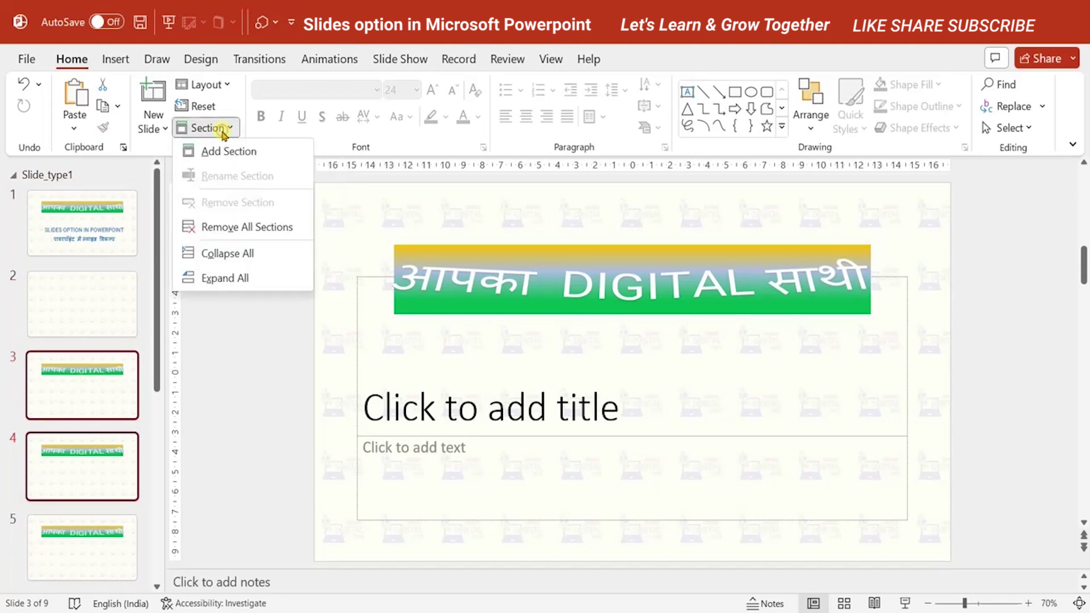
pyautogui.click(226, 154)
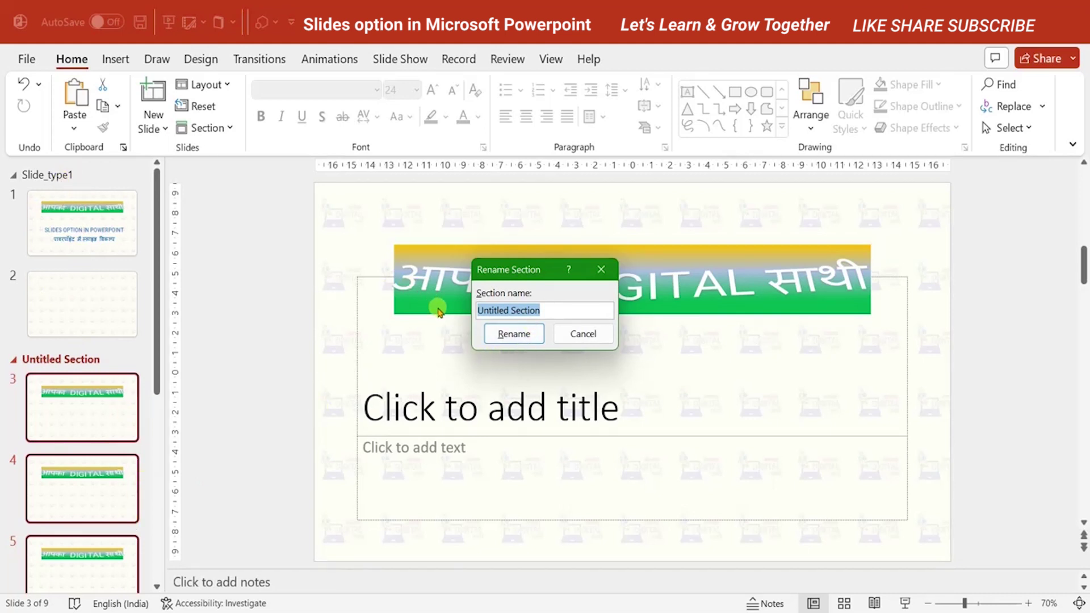
pyautogui.write('Slide_type2')
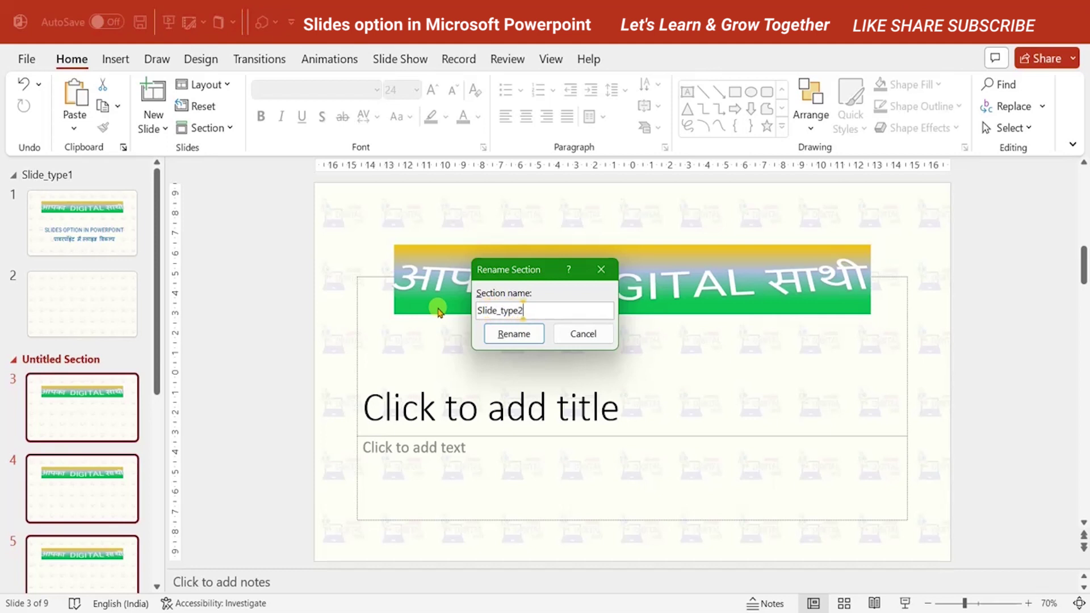
pyautogui.click(513, 334)
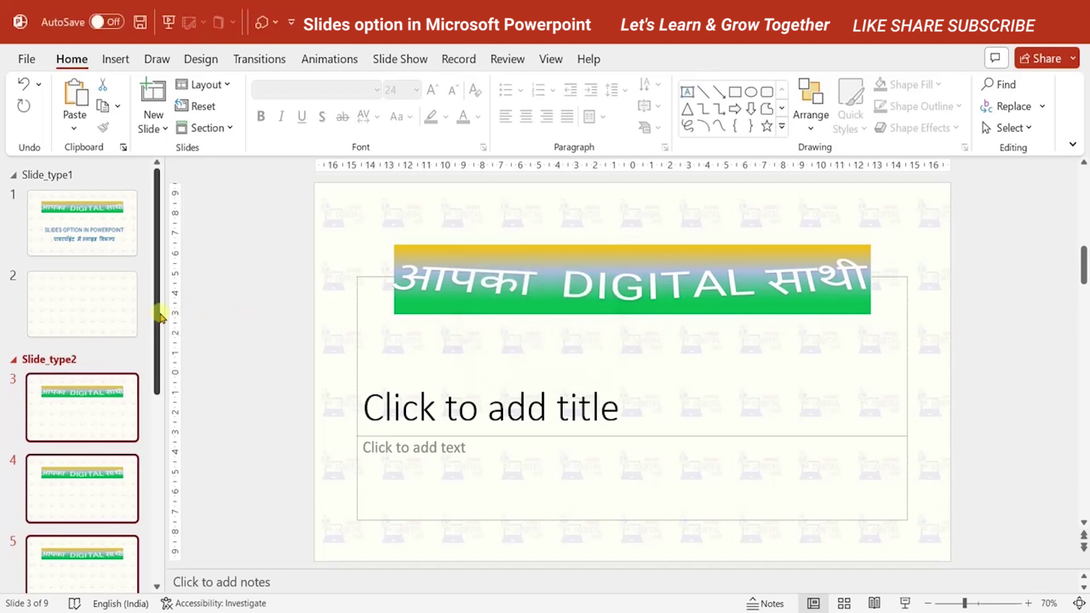
# Collapse Slide_type1, then collapse and re-expand Slide_type2
pyautogui.click(14, 177)
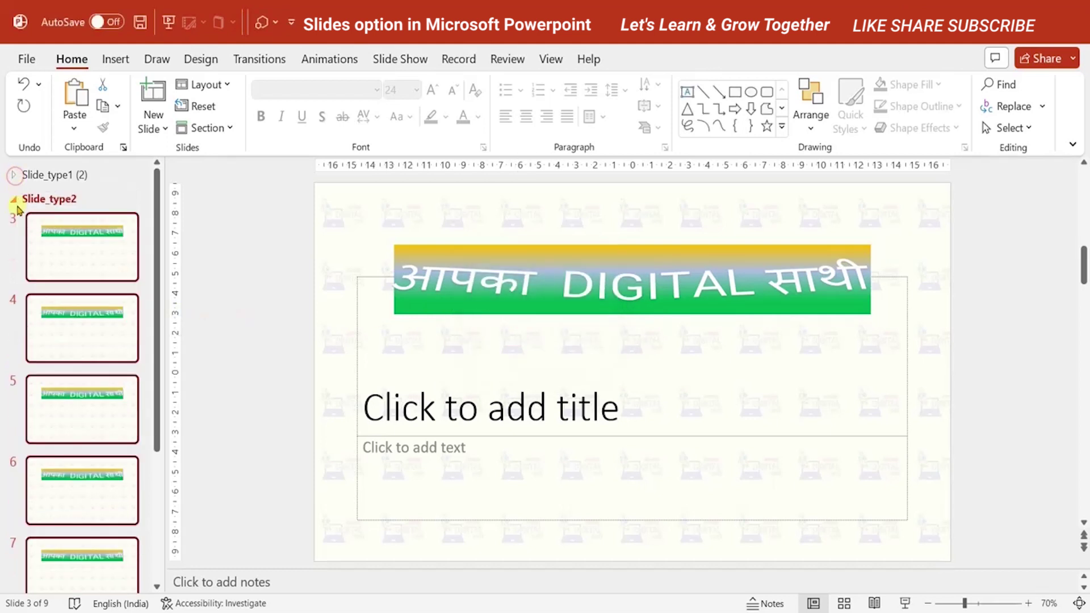
pyautogui.click(14, 199)
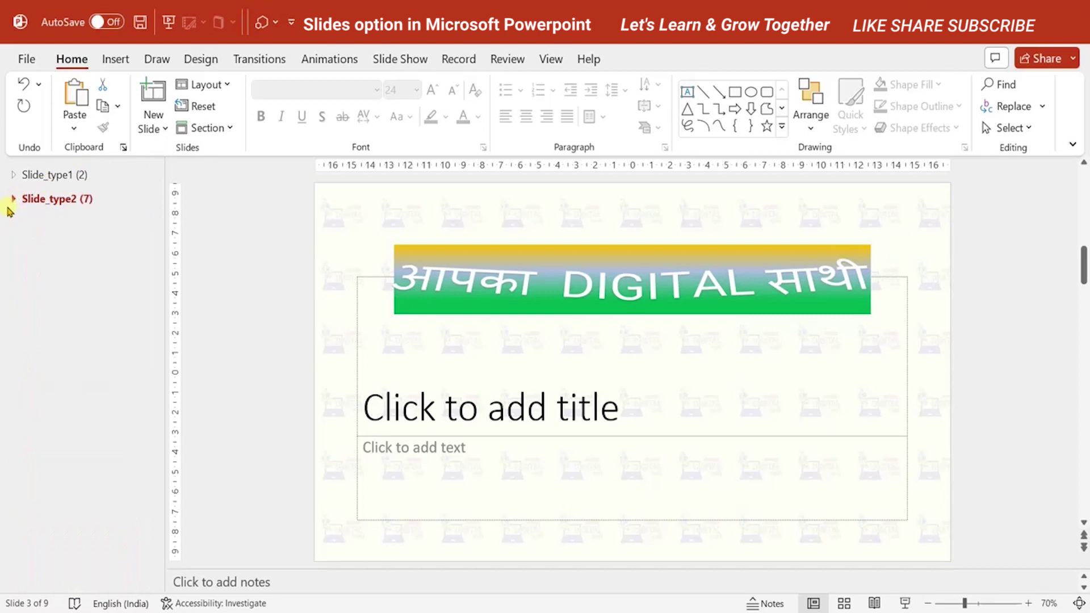
pyautogui.click(13, 200)
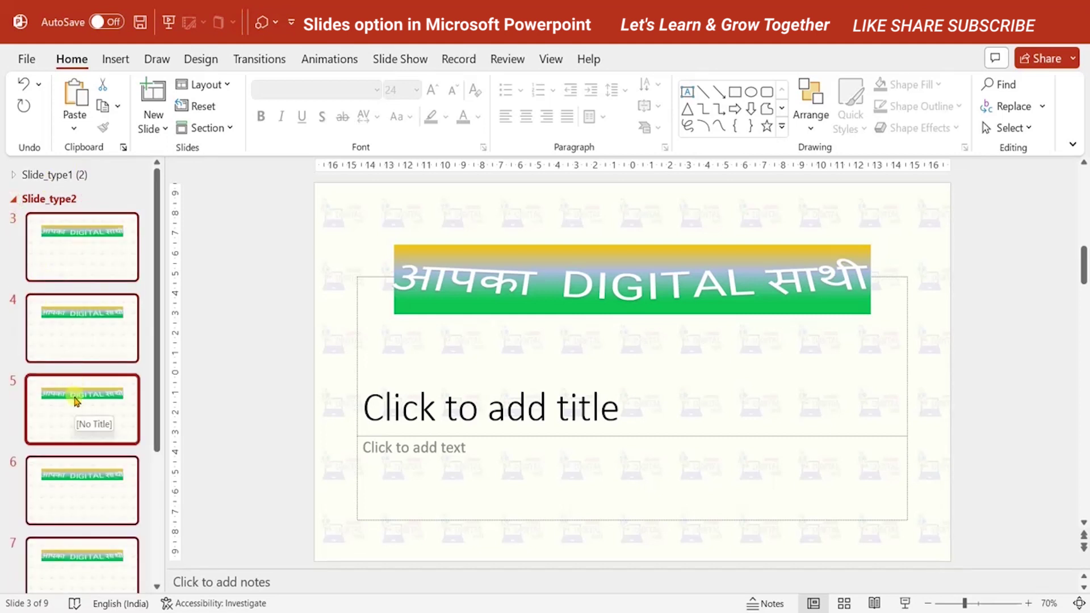
# Add a Slide_type3 section starting at slide 6 and collapse it
pyautogui.click(79, 475)
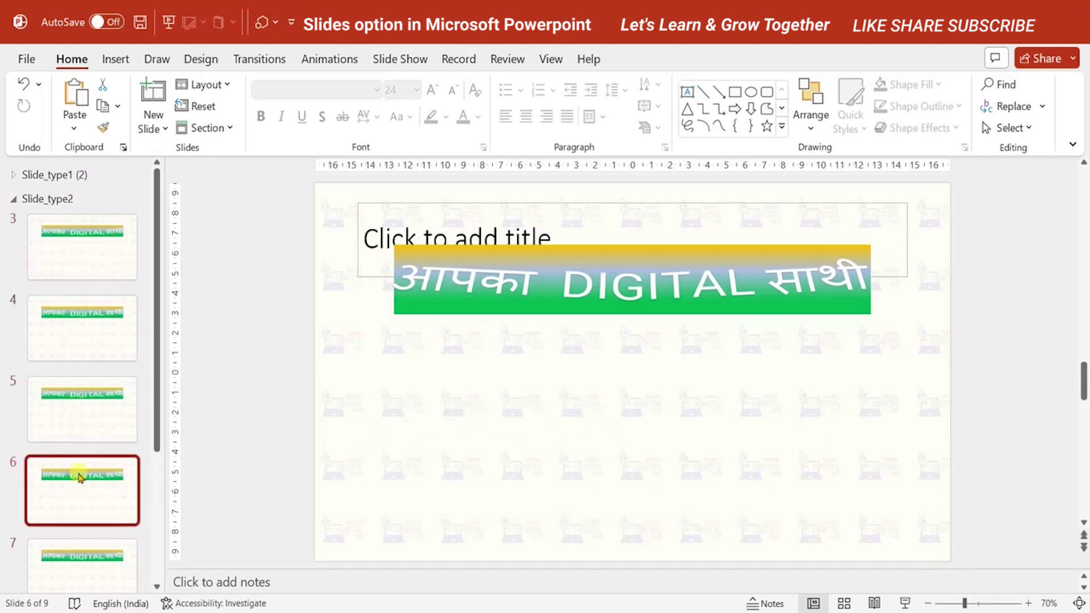
pyautogui.hotkey('shift', 'Down')
pyautogui.hotkey('shift', 'Down')
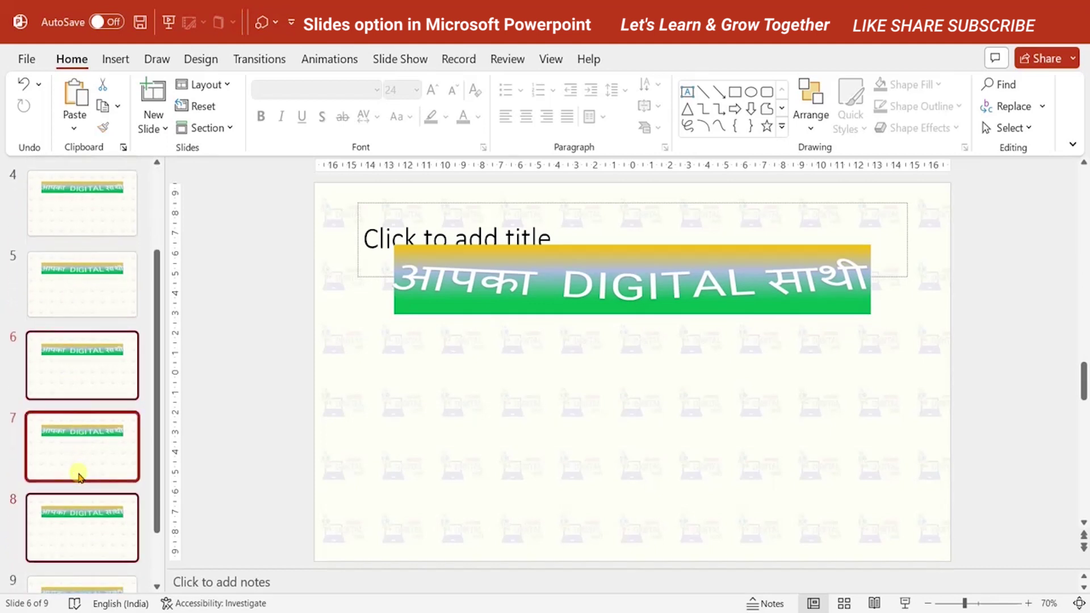
pyautogui.click(229, 130)
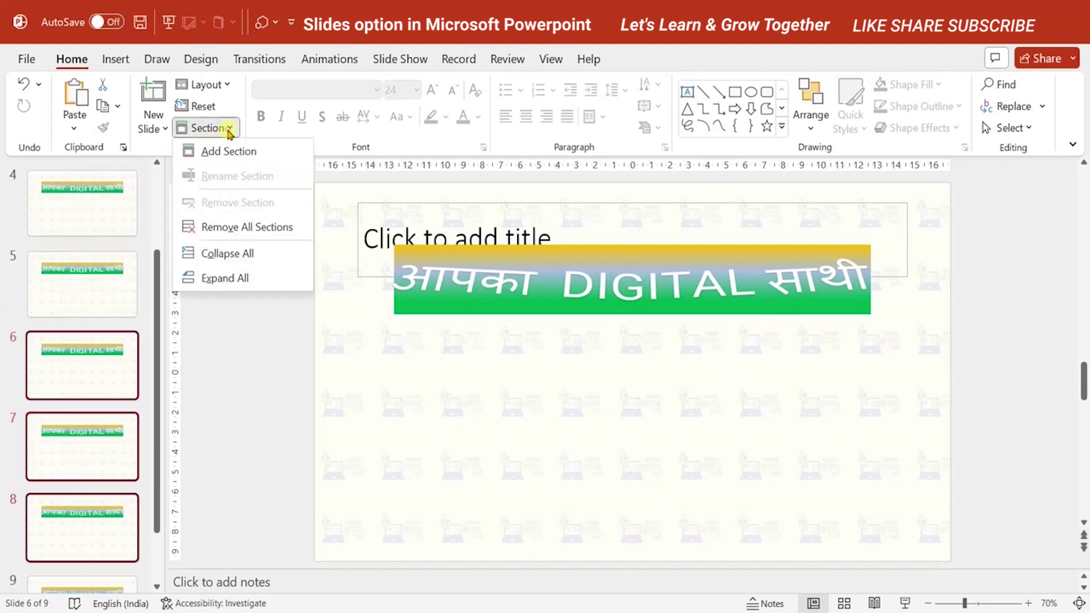
pyautogui.click(228, 149)
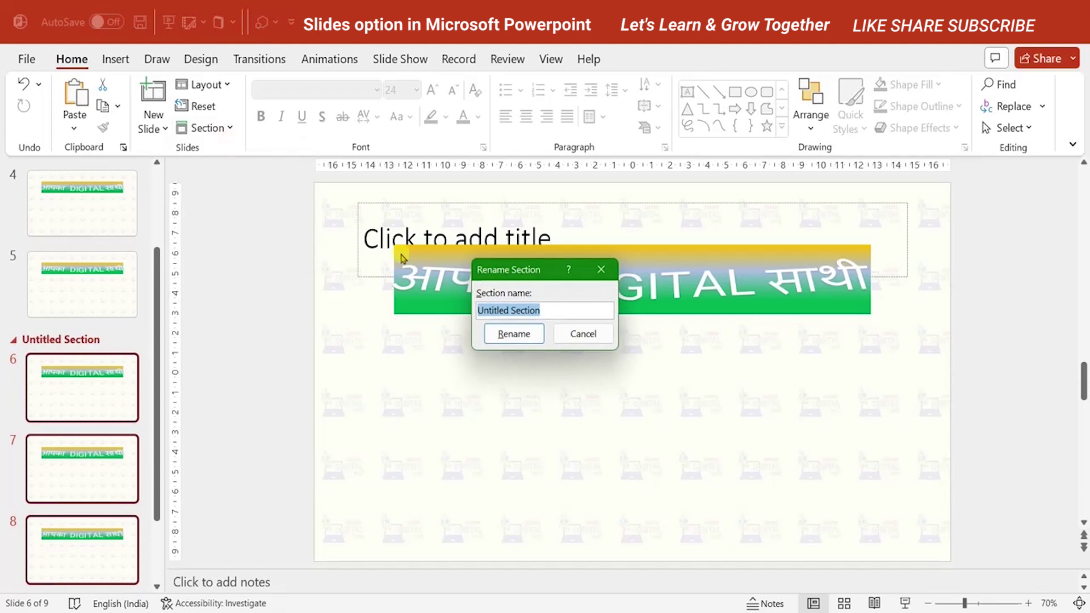
pyautogui.write('Sl')
pyautogui.press('BackSpace')
pyautogui.write('_type3')
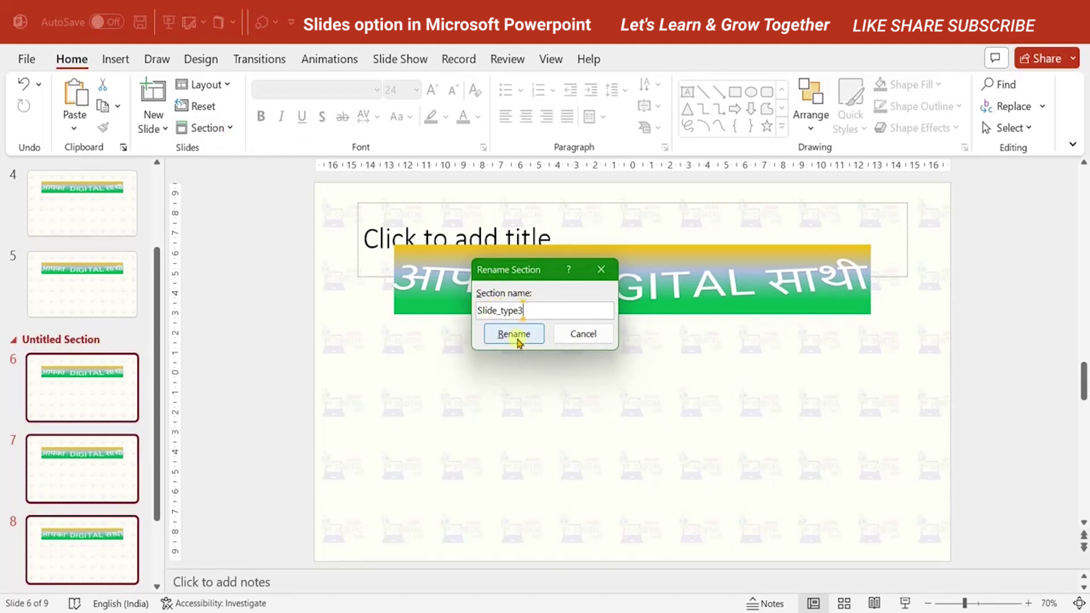
pyautogui.click(516, 338)
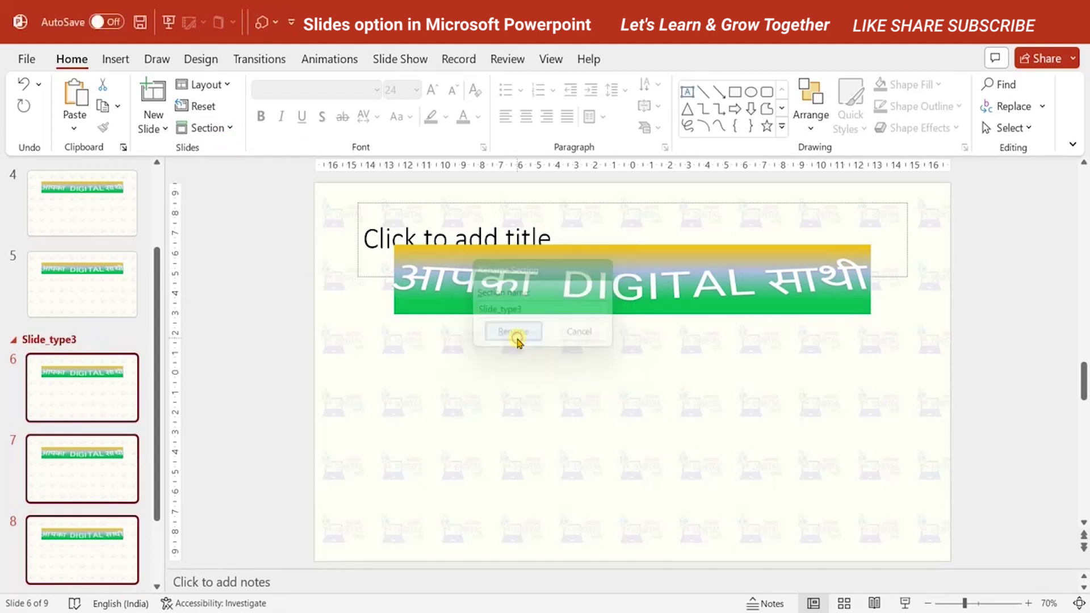
pyautogui.moveTo(154, 356); pyautogui.dragTo(160, 430)
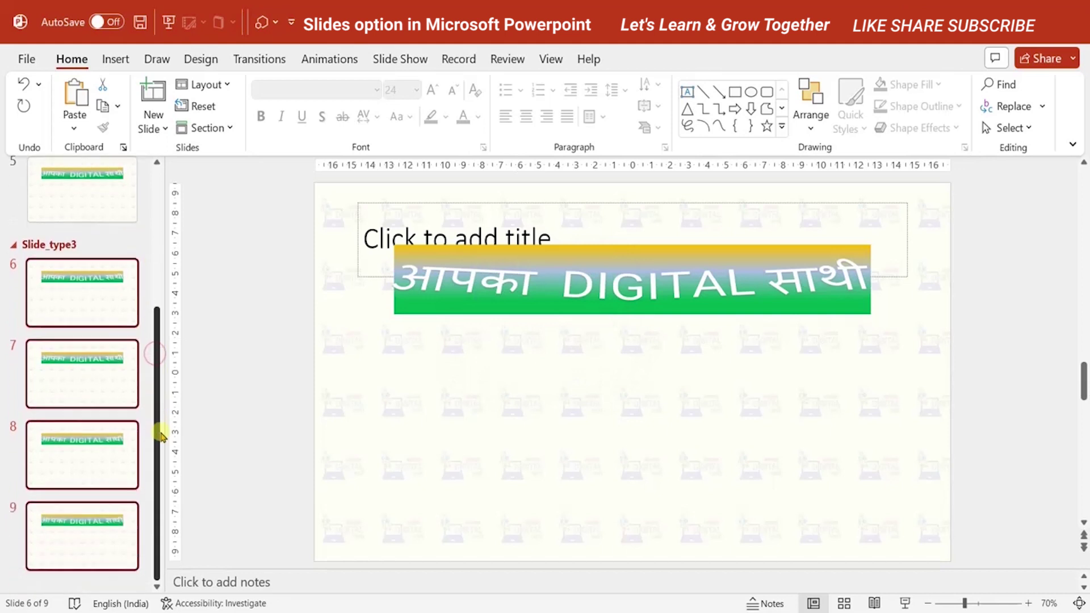
pyautogui.click(16, 247)
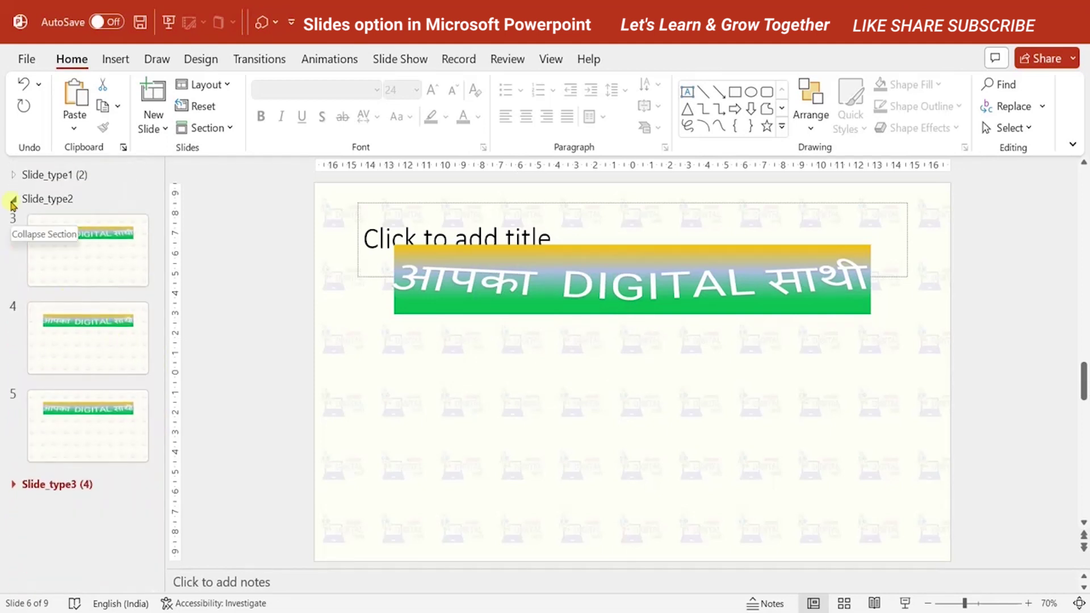
# Expand and collapse Slide_type1, Slide_type2 and Slide_type3 in turn, leaving all three collapsed
pyautogui.click(12, 199)
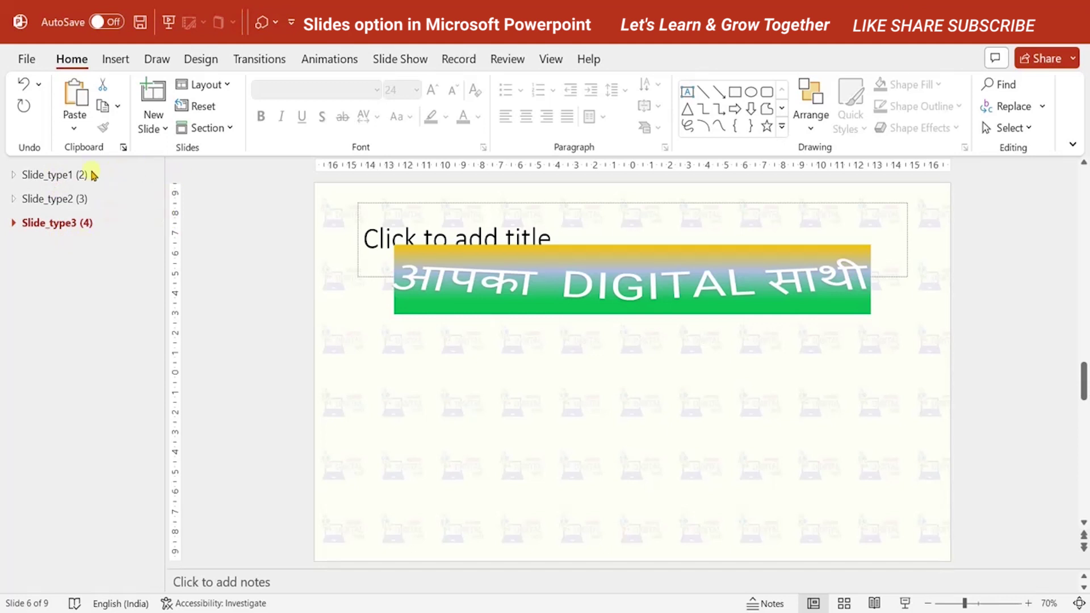
pyautogui.click(21, 176)
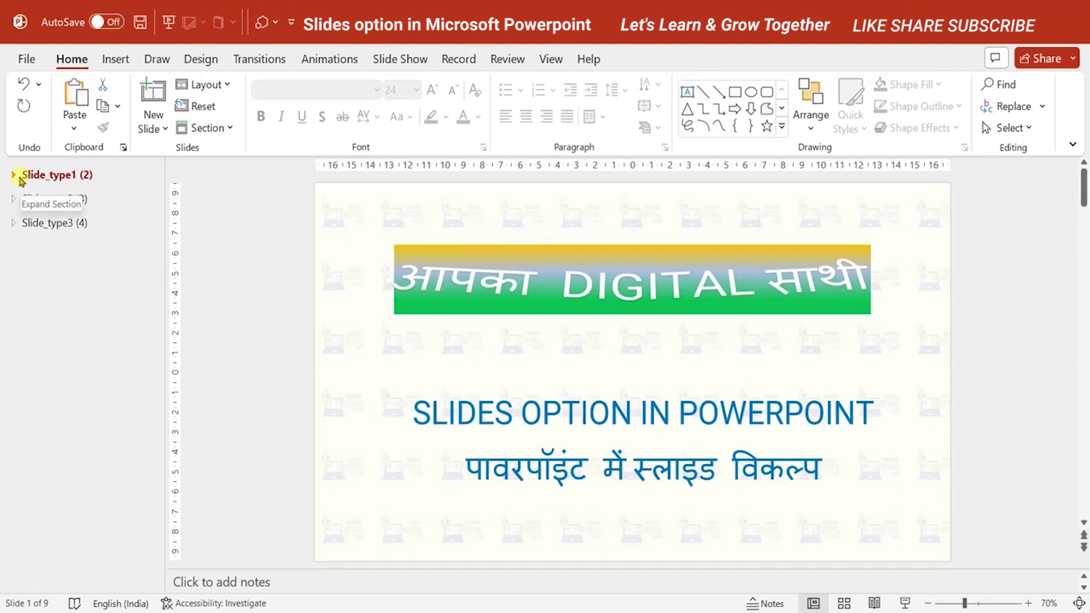
pyautogui.click(20, 178)
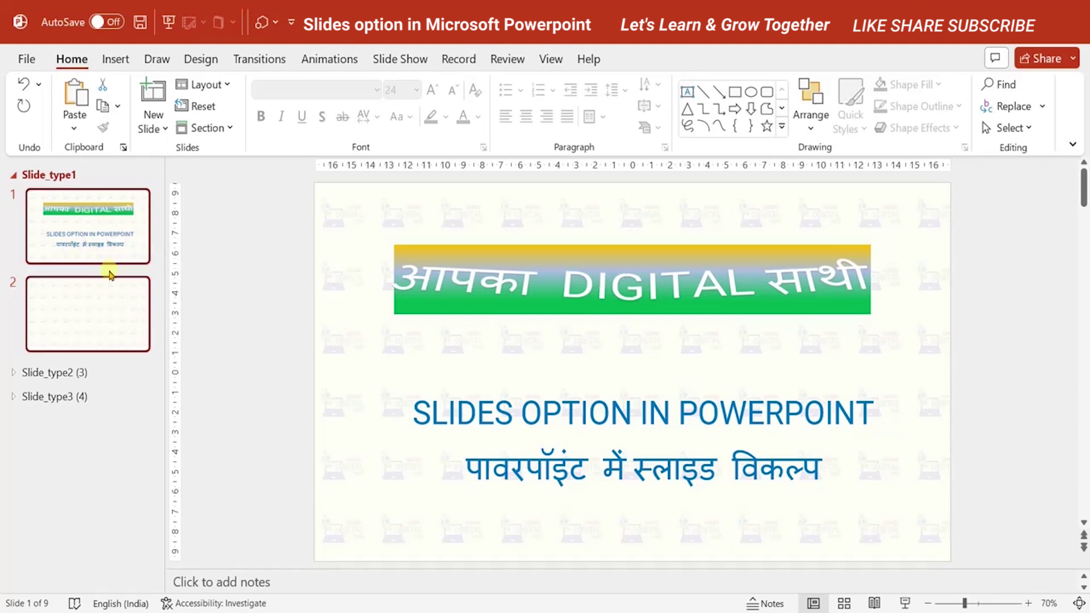
pyautogui.click(13, 175)
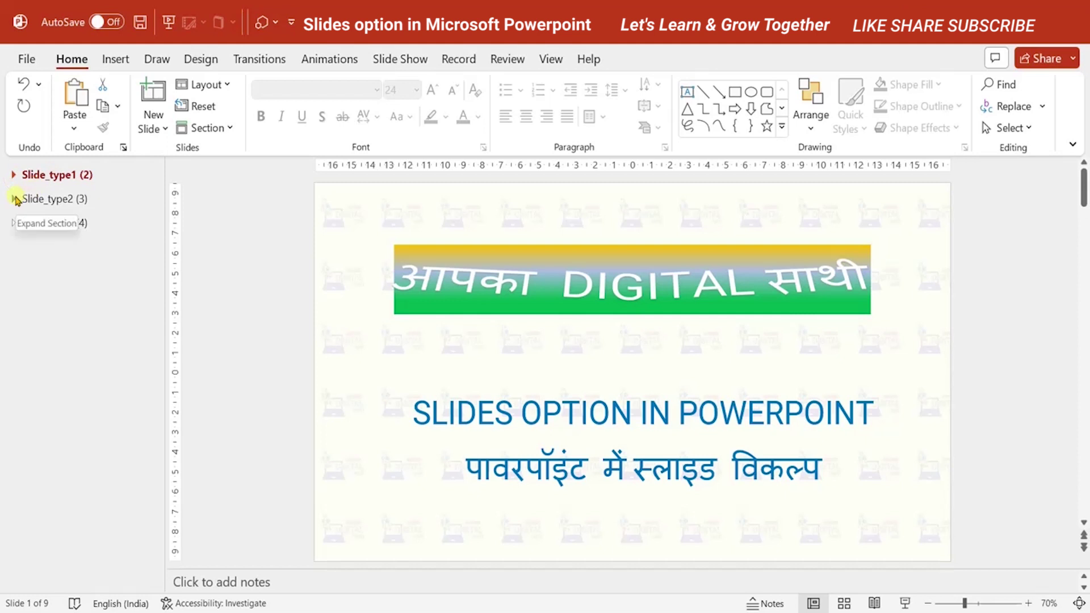
pyautogui.click(14, 199)
pyautogui.click(14, 199)
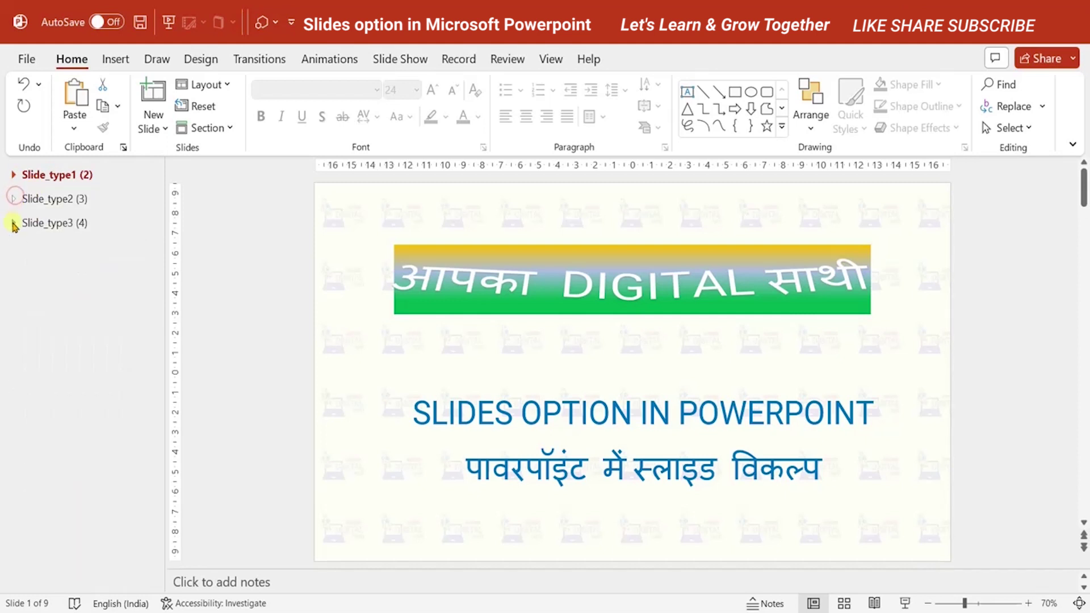
pyautogui.click(14, 223)
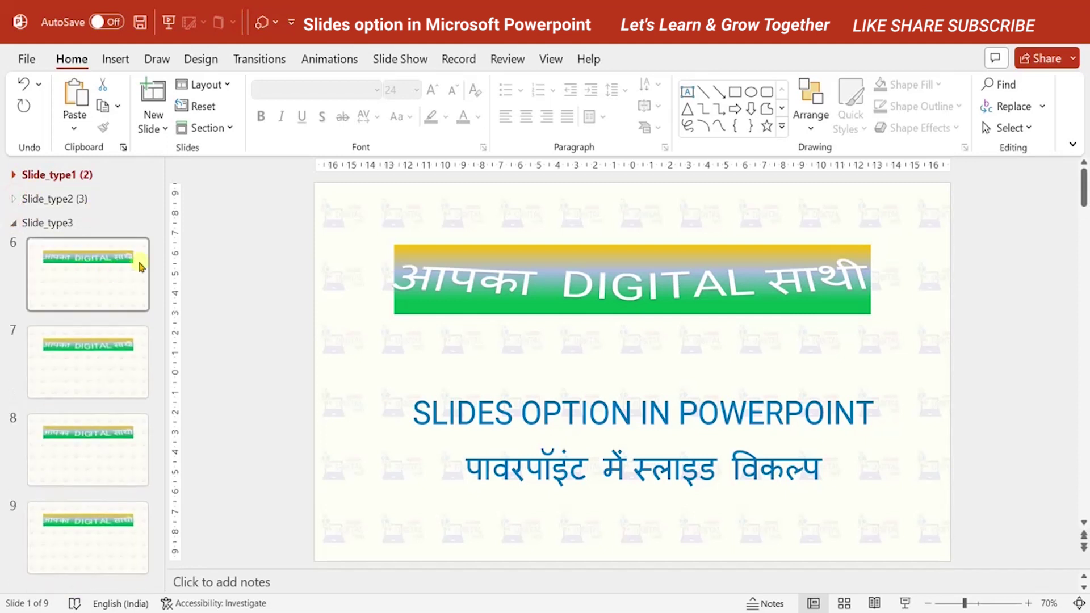
pyautogui.click(15, 199)
pyautogui.click(14, 223)
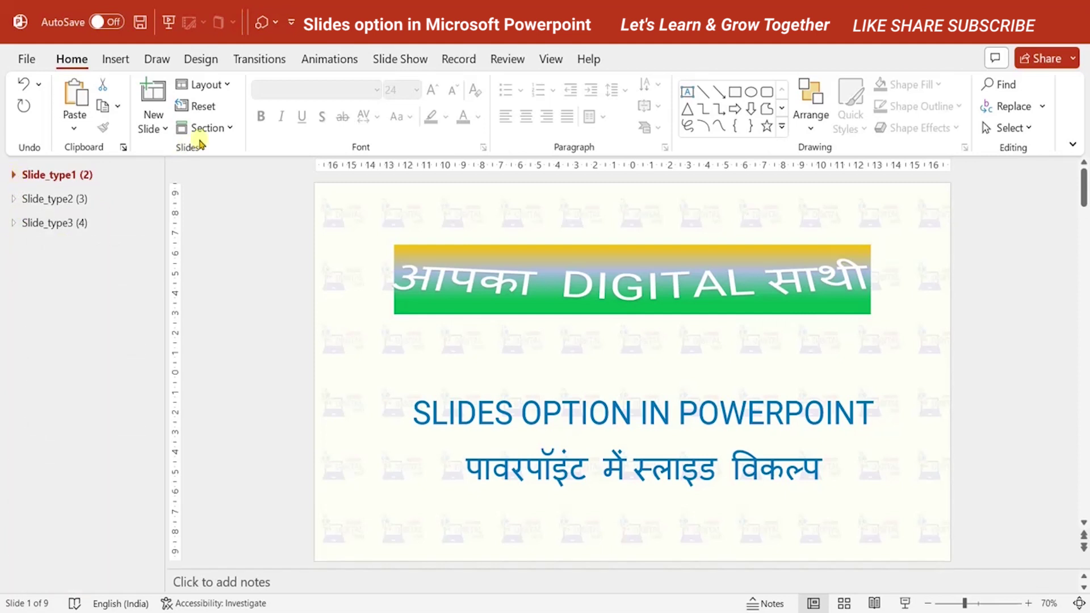
pyautogui.click(233, 128)
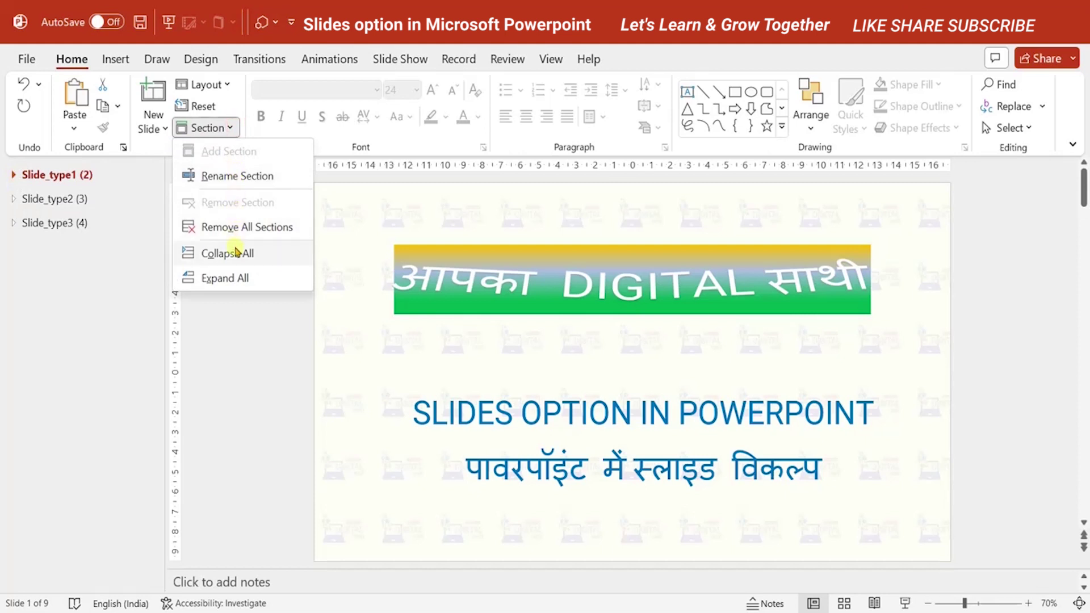
# Expand all sections, collapse all sections, then remove every section from the deck
pyautogui.click(236, 280)
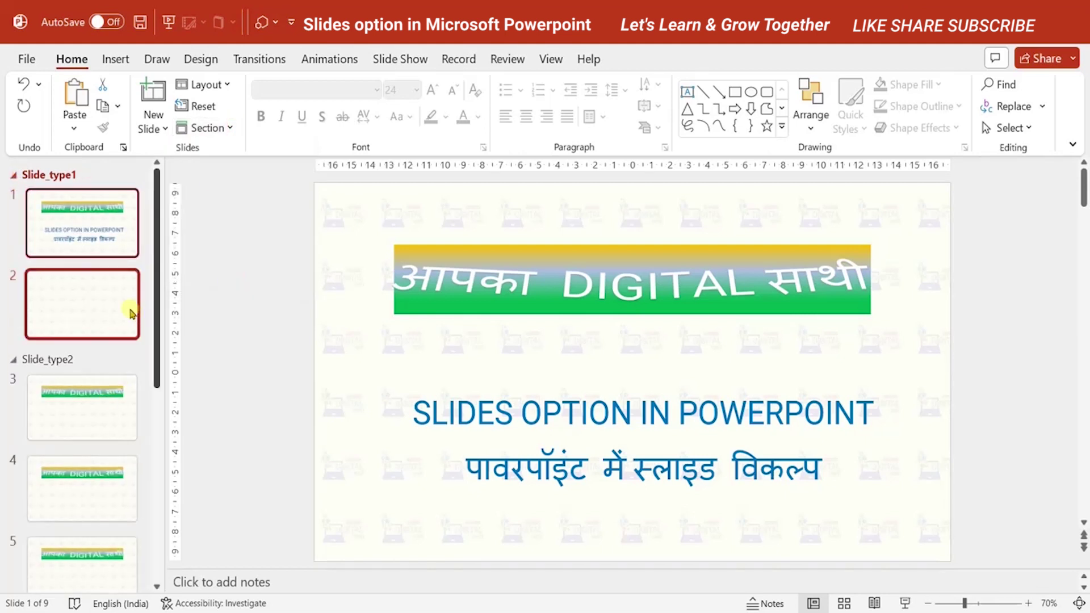
pyautogui.click(227, 129)
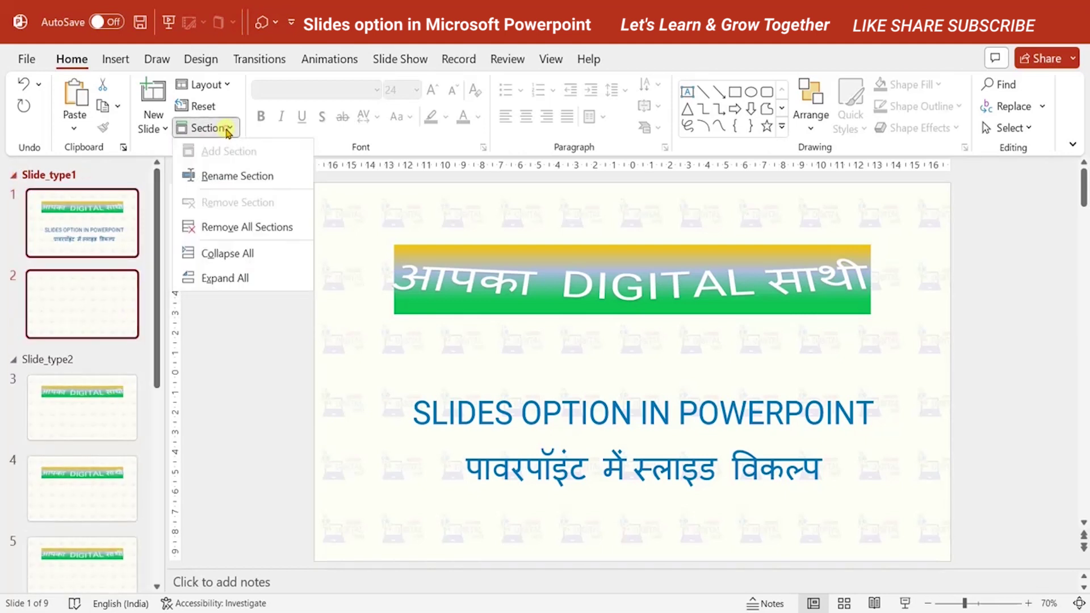
pyautogui.click(219, 253)
pyautogui.click(226, 128)
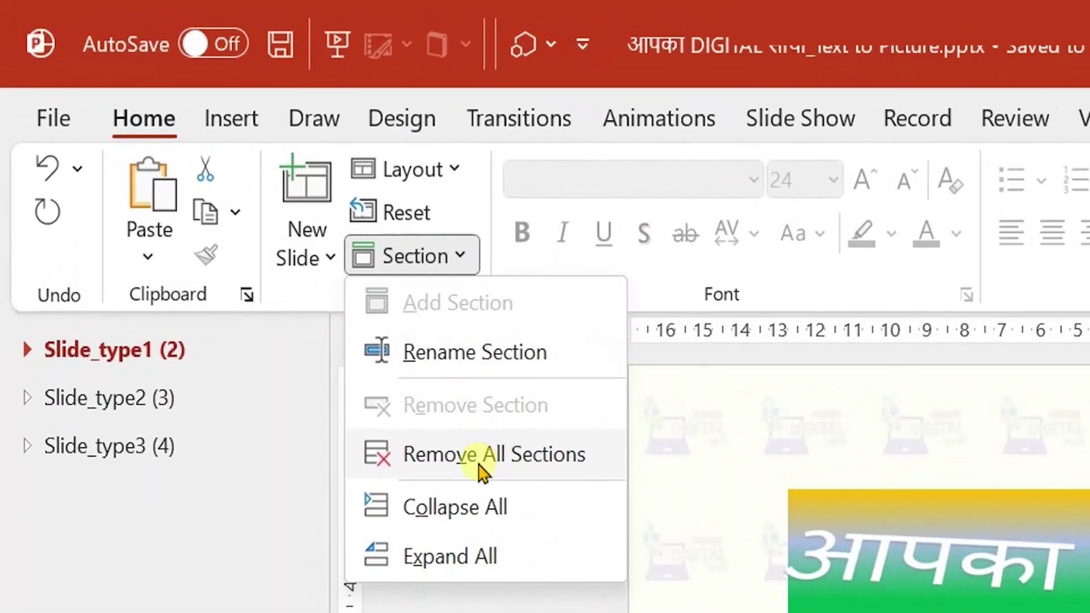
pyautogui.click(479, 459)
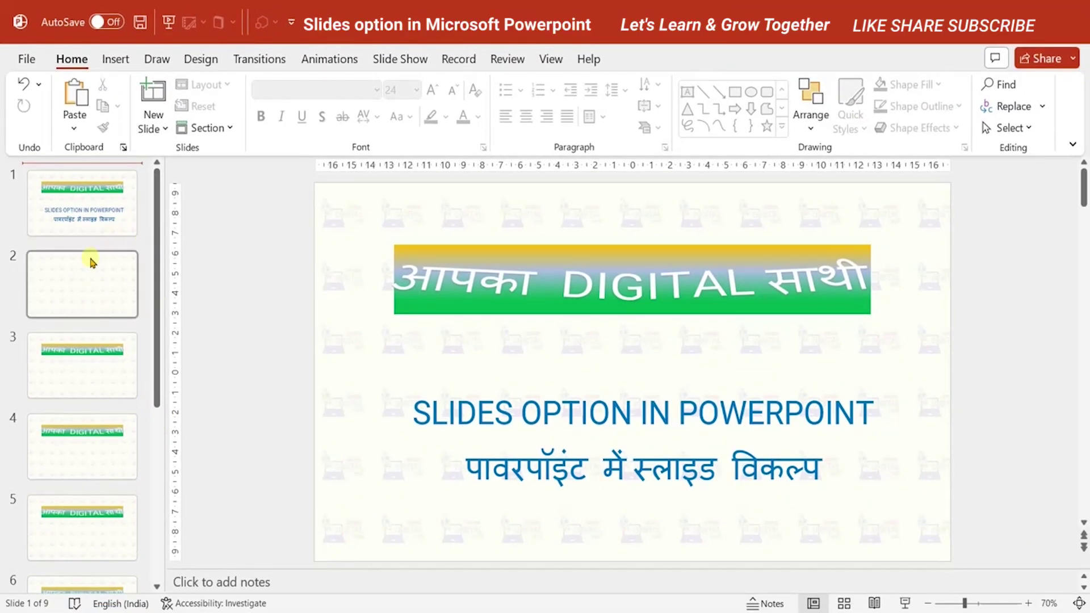
pyautogui.click(165, 130)
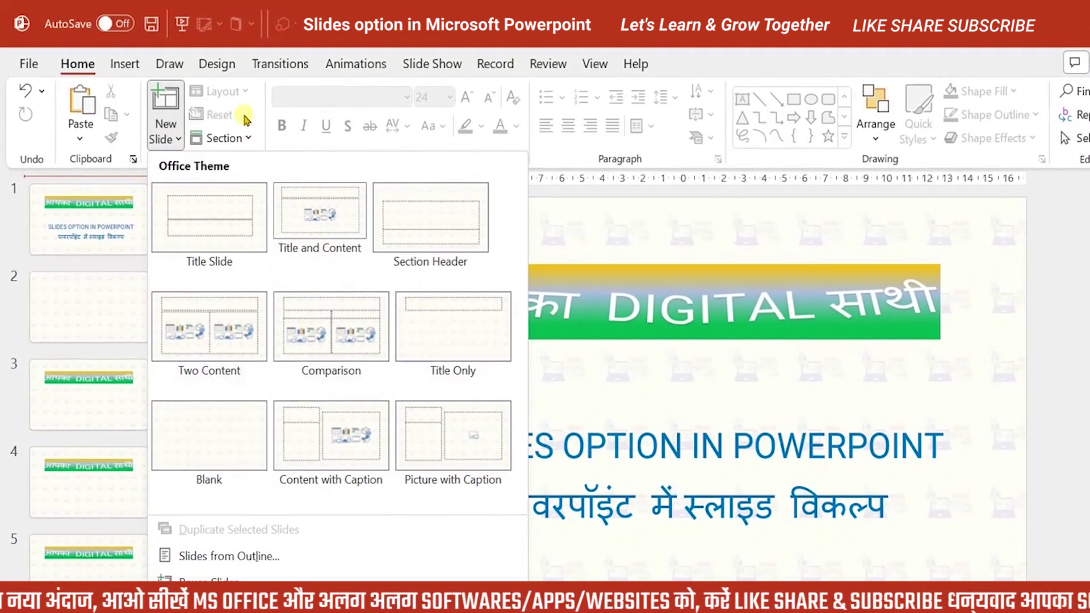
pyautogui.click(114, 216)
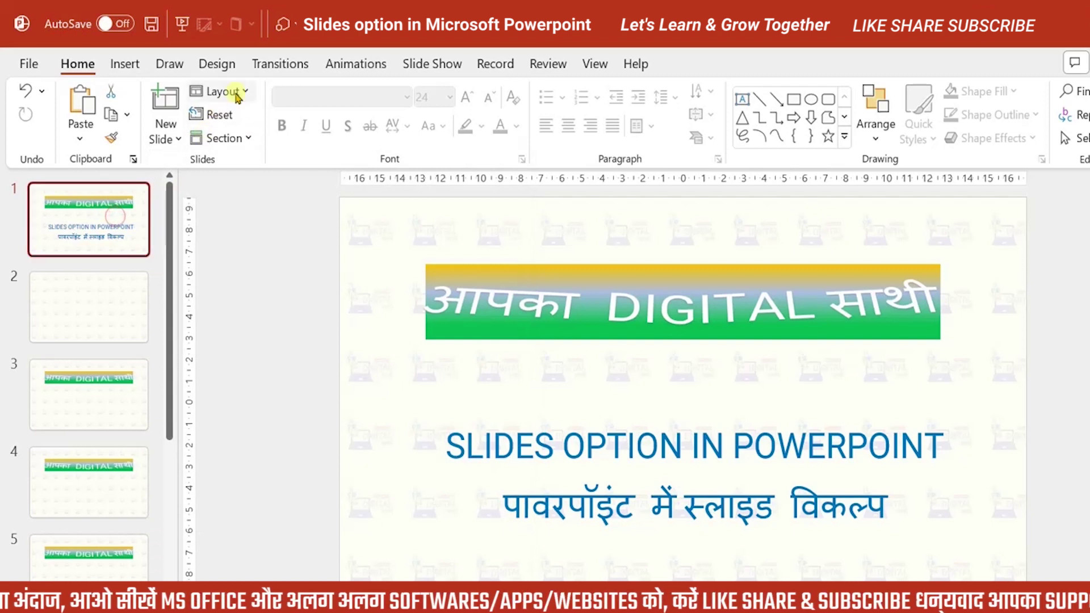
pyautogui.click(246, 92)
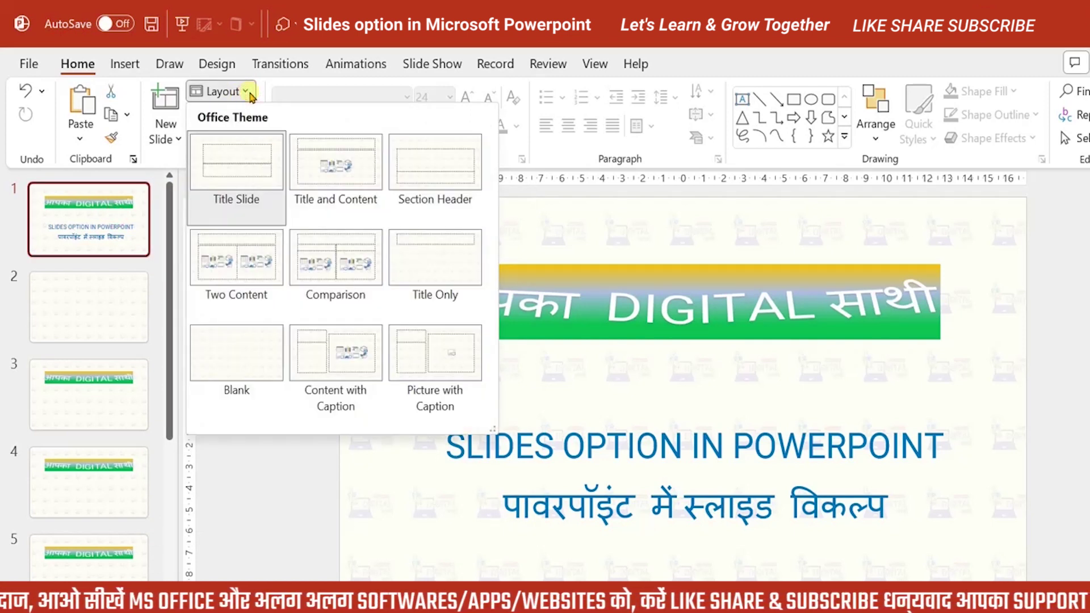
pyautogui.click(249, 92)
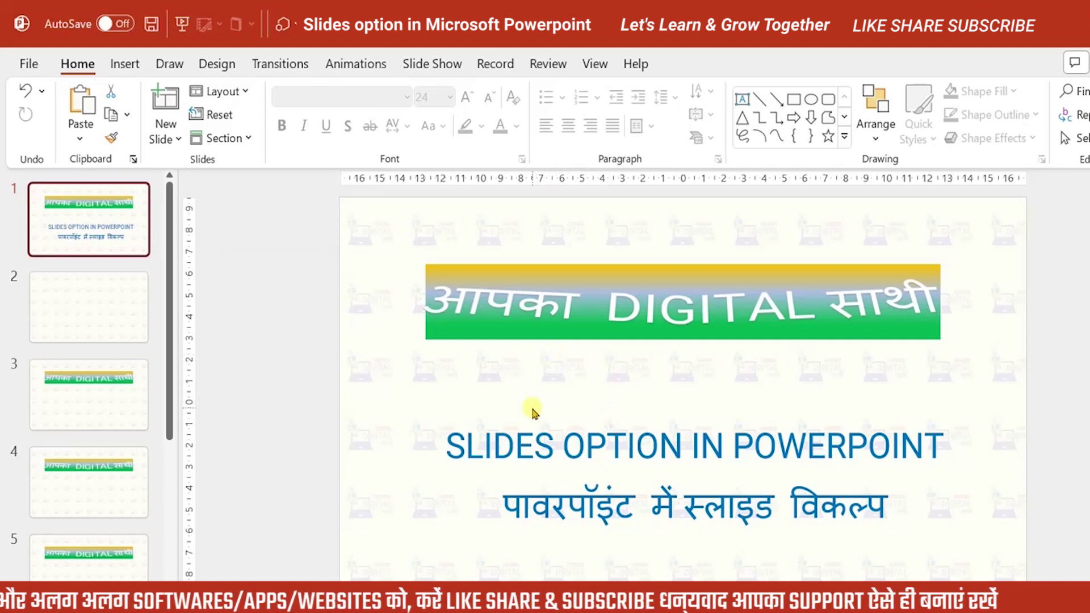
pyautogui.click(250, 142)
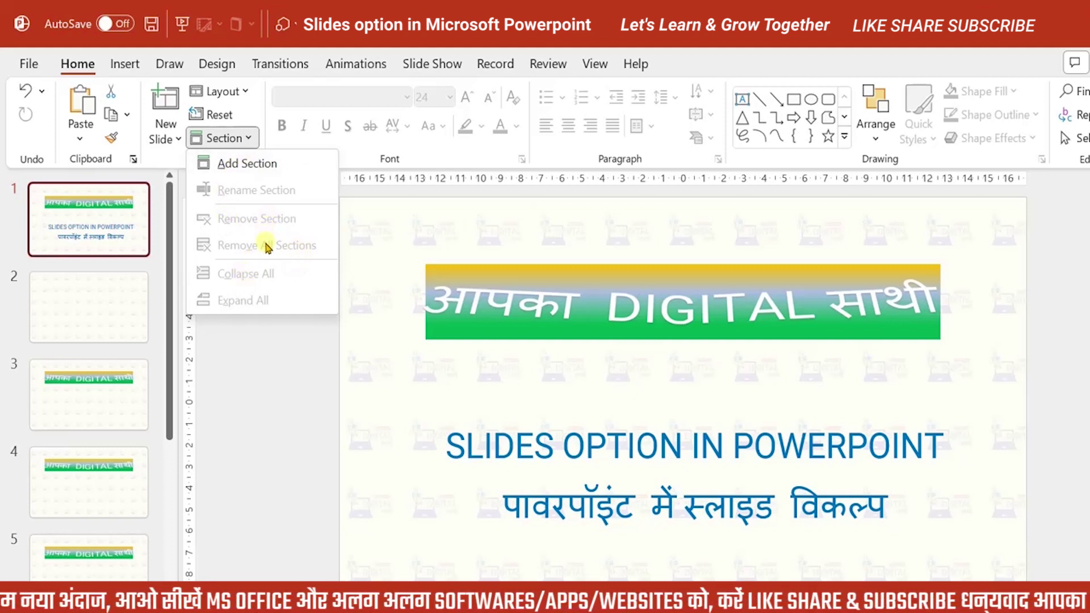
pyautogui.click(374, 338)
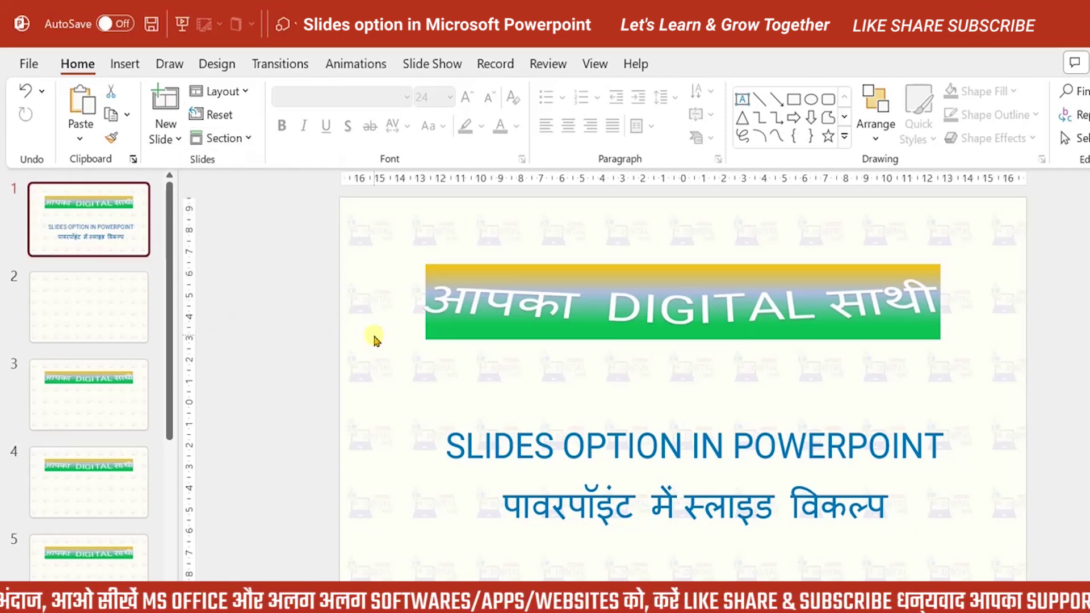